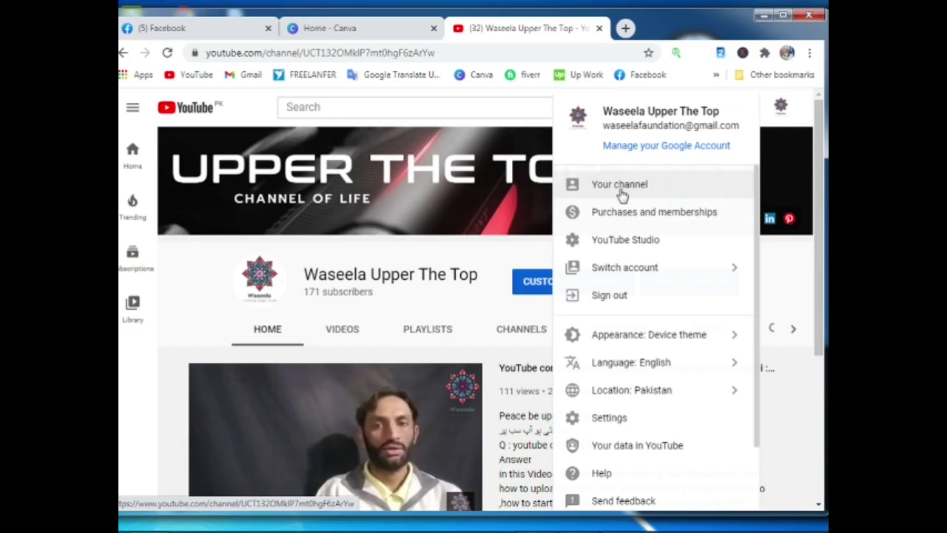
Start a new video upload from the channel page
left_click(783, 109)
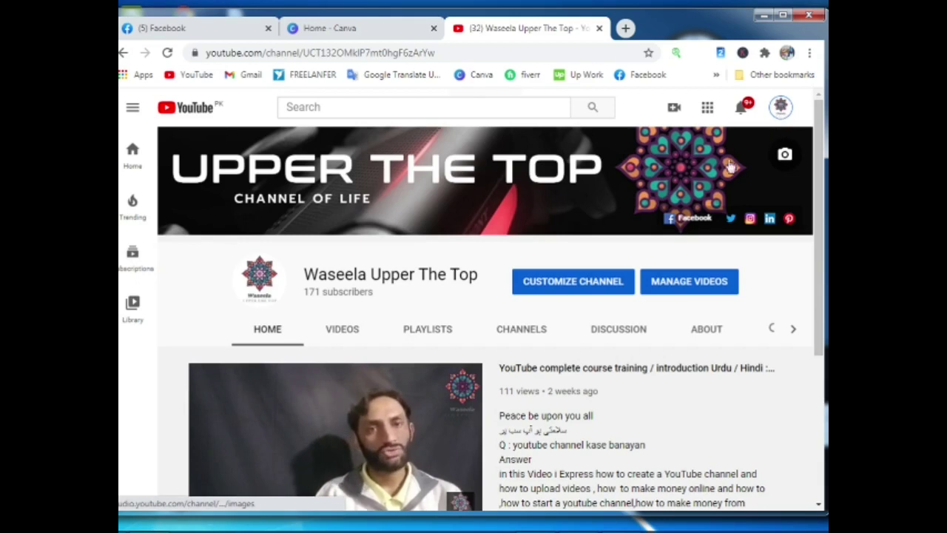
left_click(674, 109)
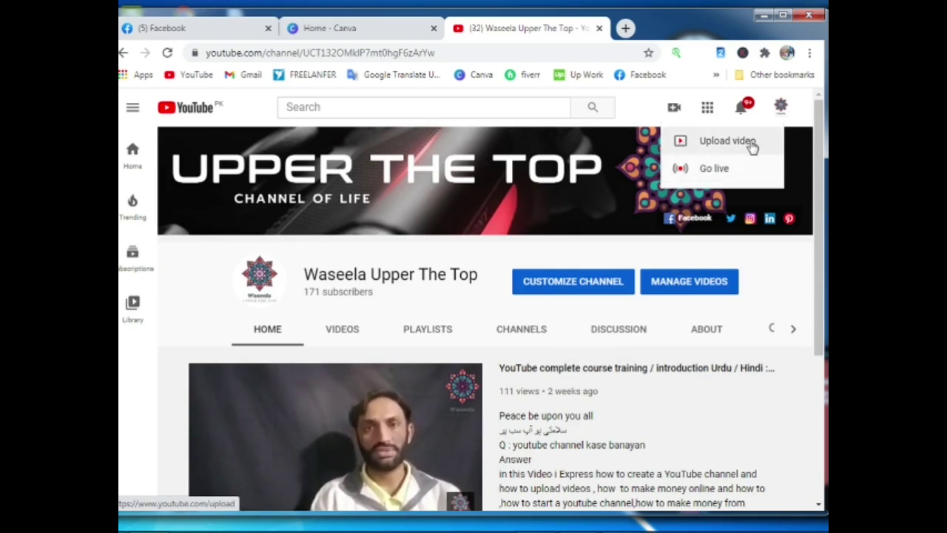
left_click(715, 148)
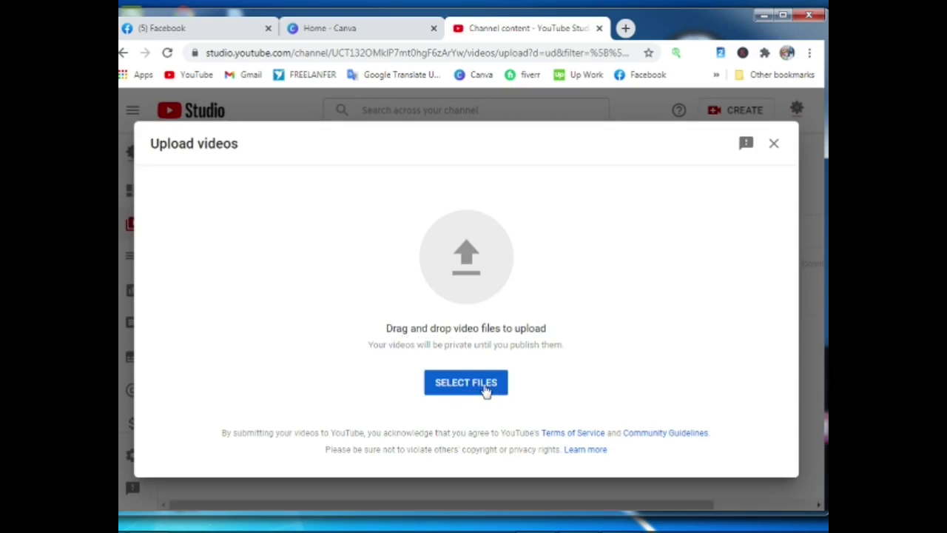
Choose the lesson 5 video for upload from the folder "Youtube complet course traning lesion 5" inside Ready videos > YOUTUBE
left_click(485, 391)
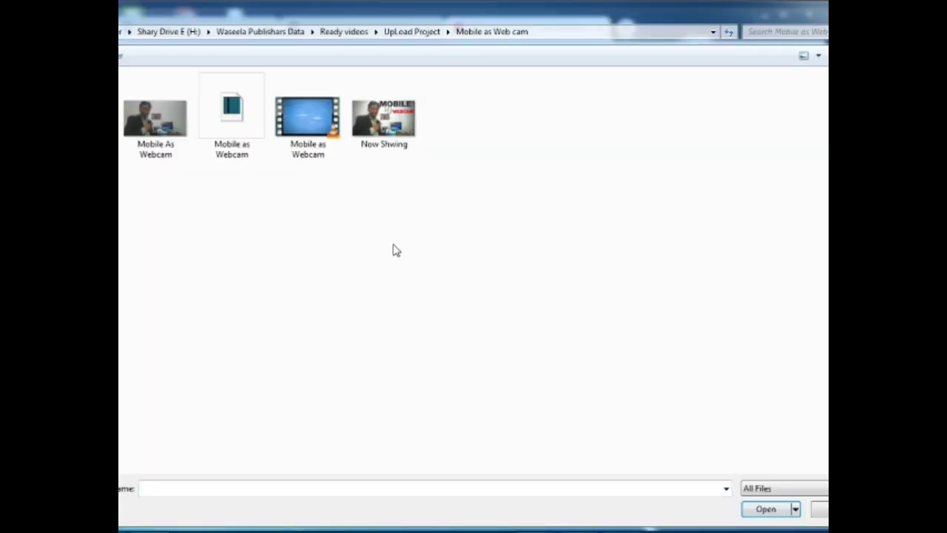
key("alt+Up")
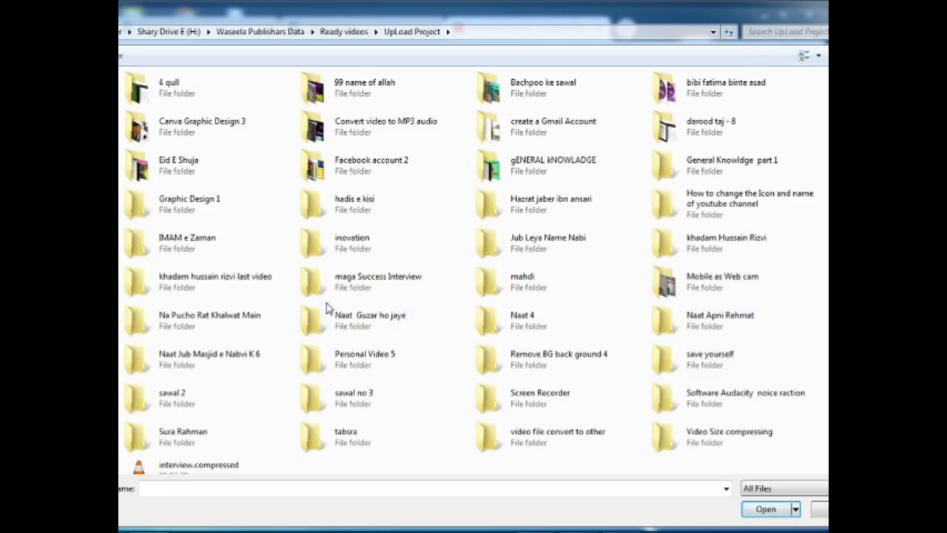
key("alt+Up")
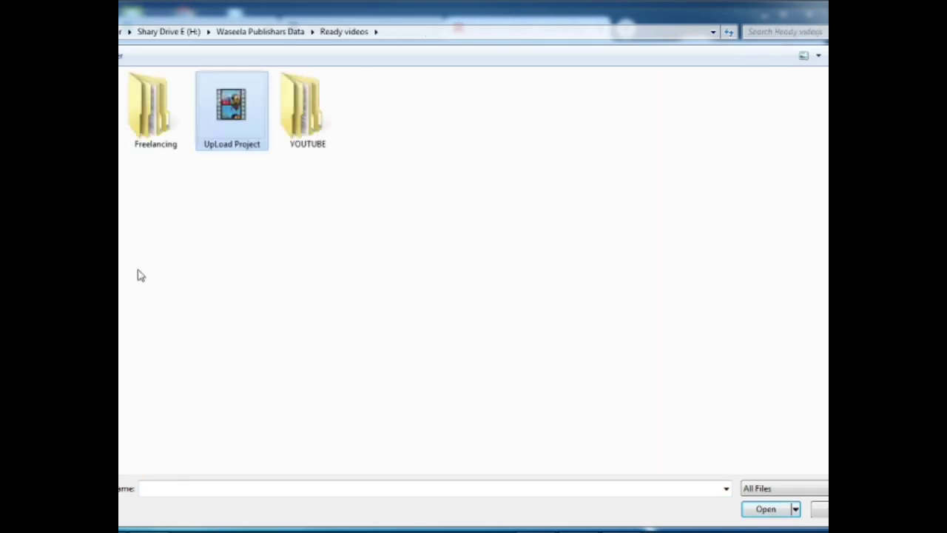
double_click(311, 111)
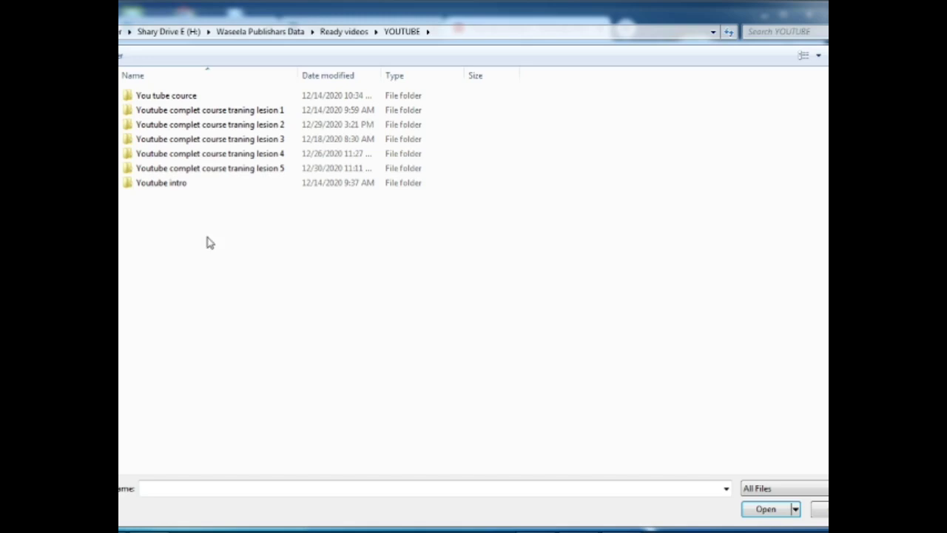
double_click(210, 168)
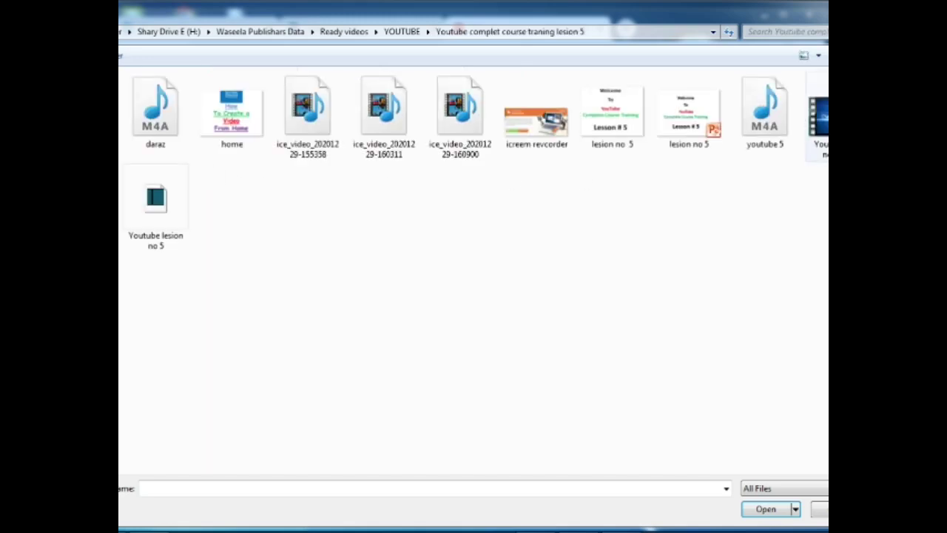
left_click(817, 118)
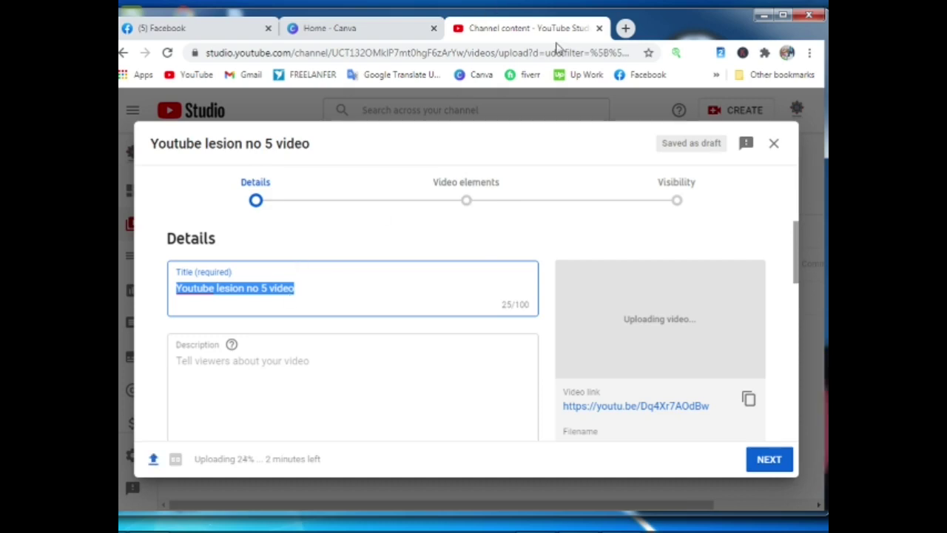
Append "Urdu" to the end of the uploaded video's title
left_click(356, 290)
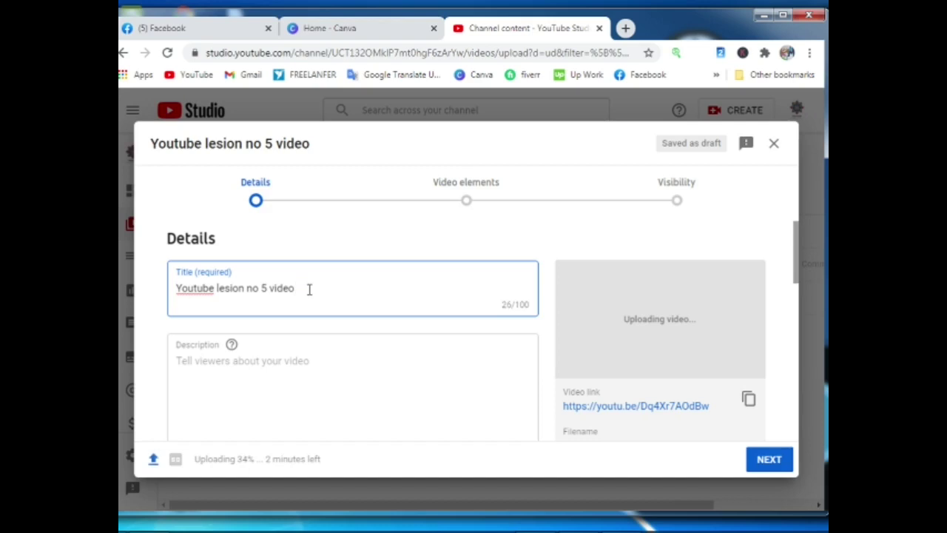
type("Ur")
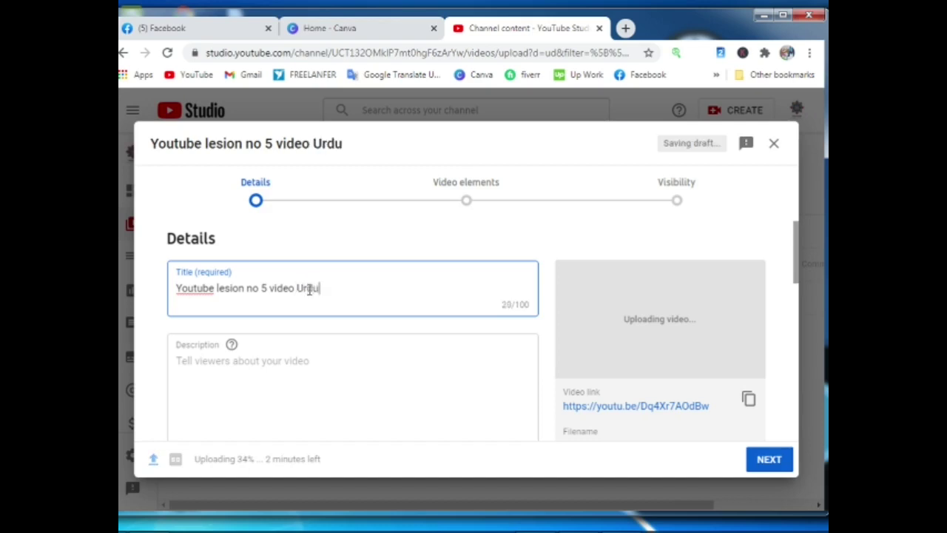
type("du")
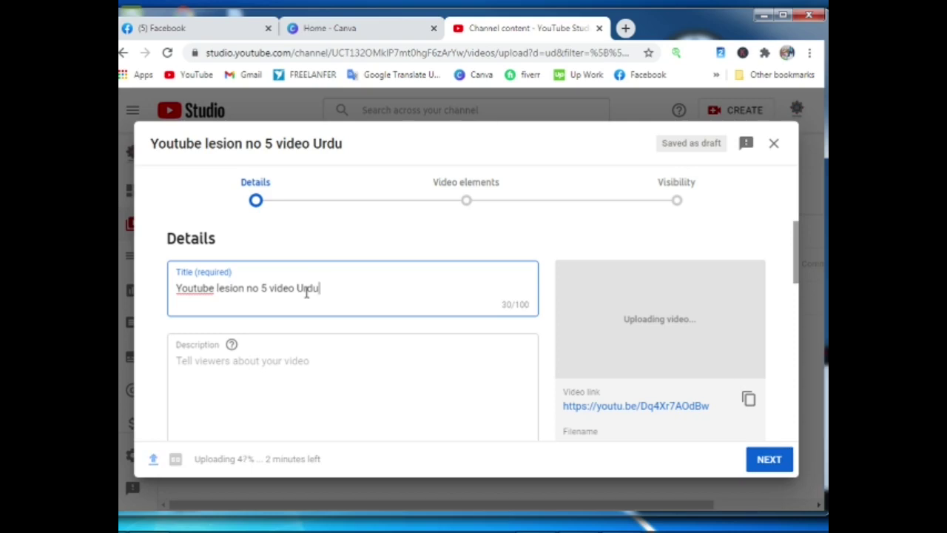
left_click_drag(321, 288, 182, 288)
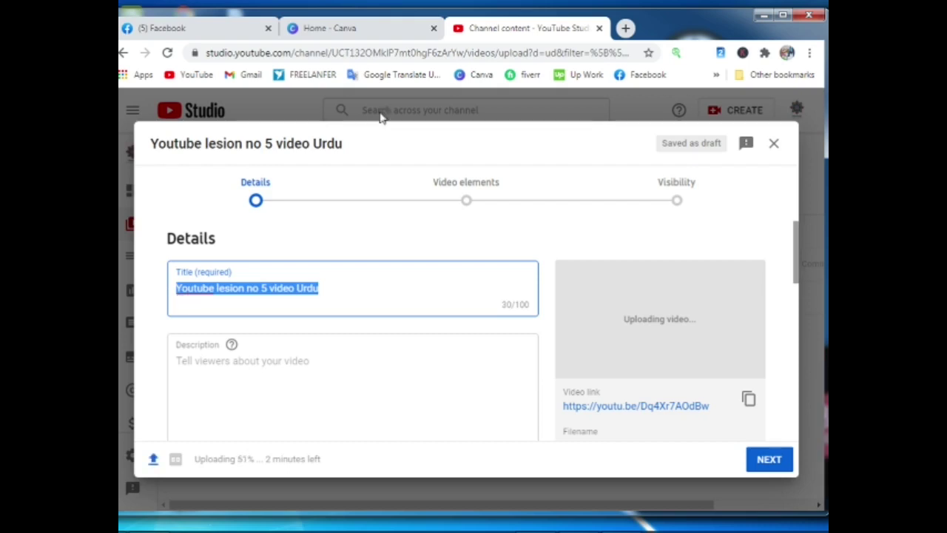
Search YouTube for "karahi" in a new browser tab and examine the result titles and the suggested search phrases
left_click(625, 28)
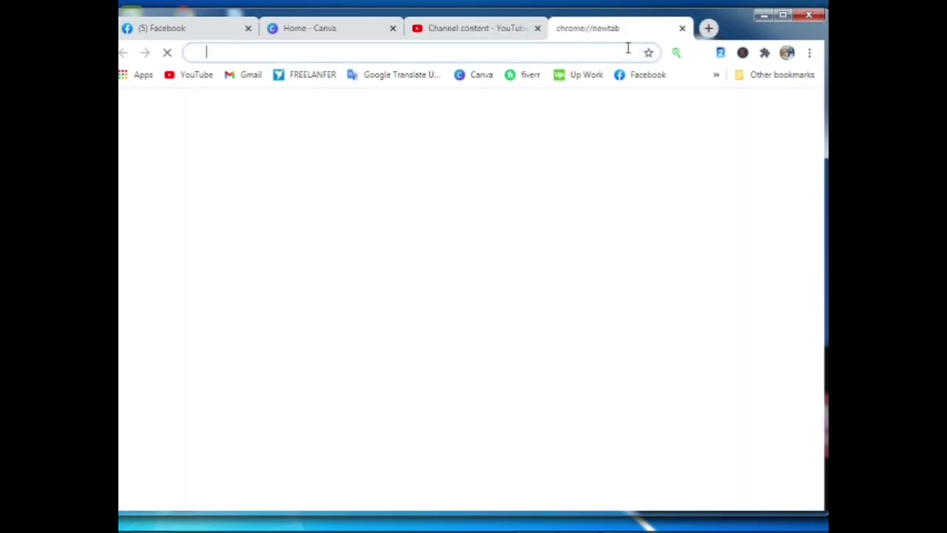
left_click(197, 77)
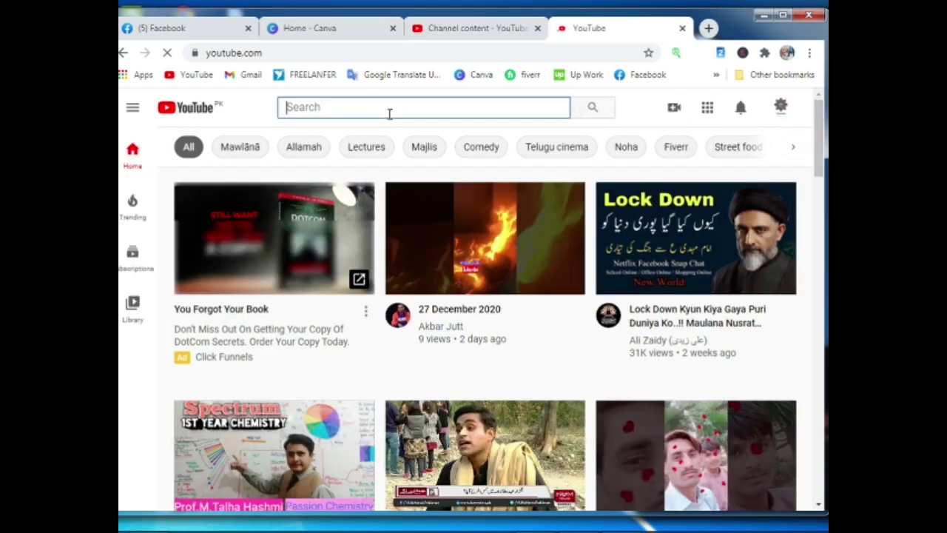
type("karahi")
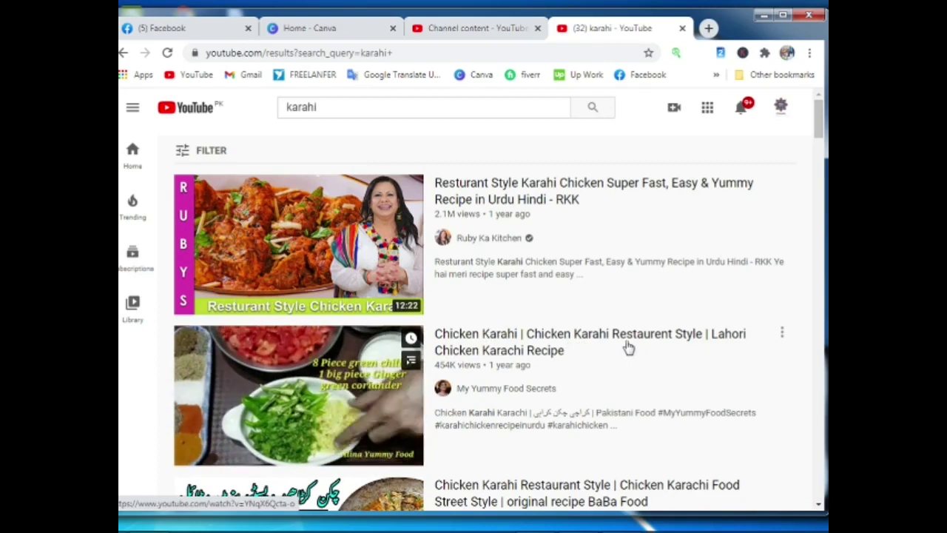
scroll(665, 360, "down", 2)
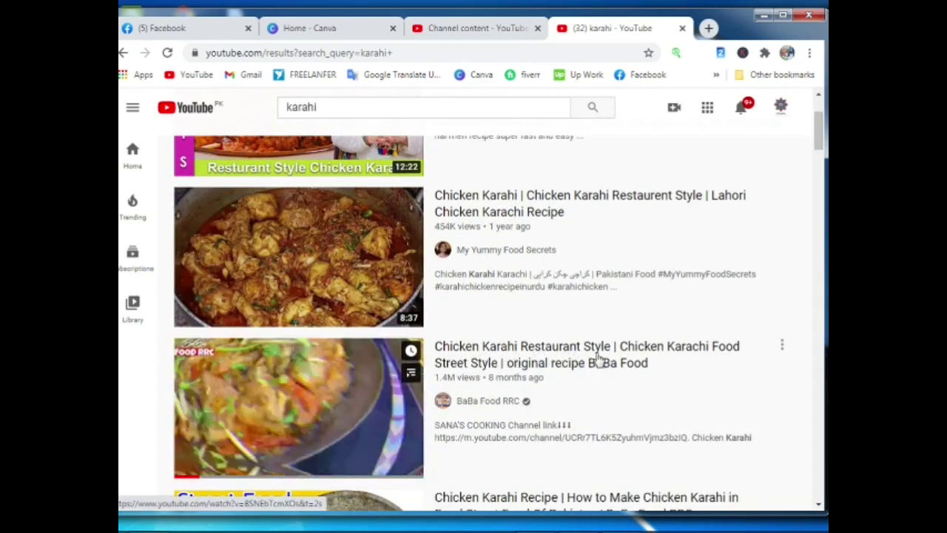
scroll(570, 377, "down", 2)
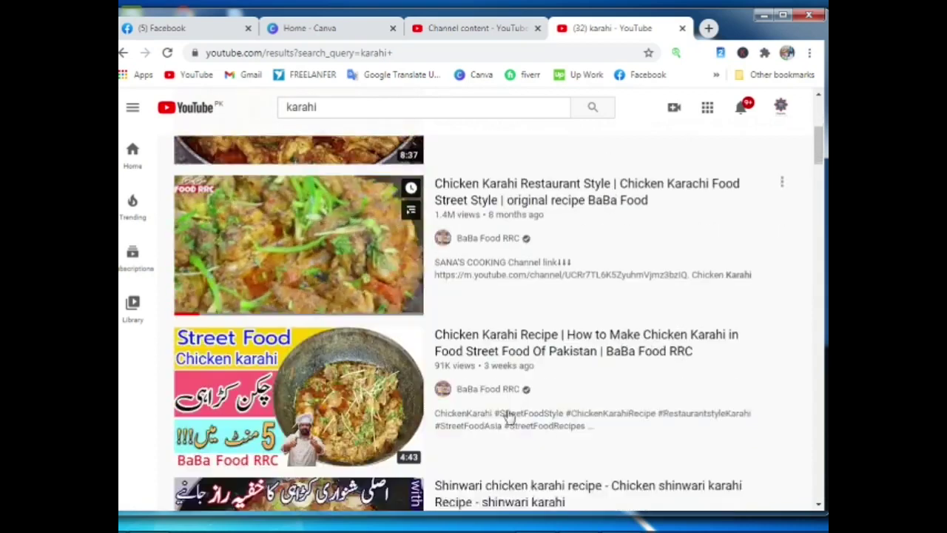
scroll(509, 418, "down", 2)
scroll(507, 416, "up", 5)
left_click(363, 107)
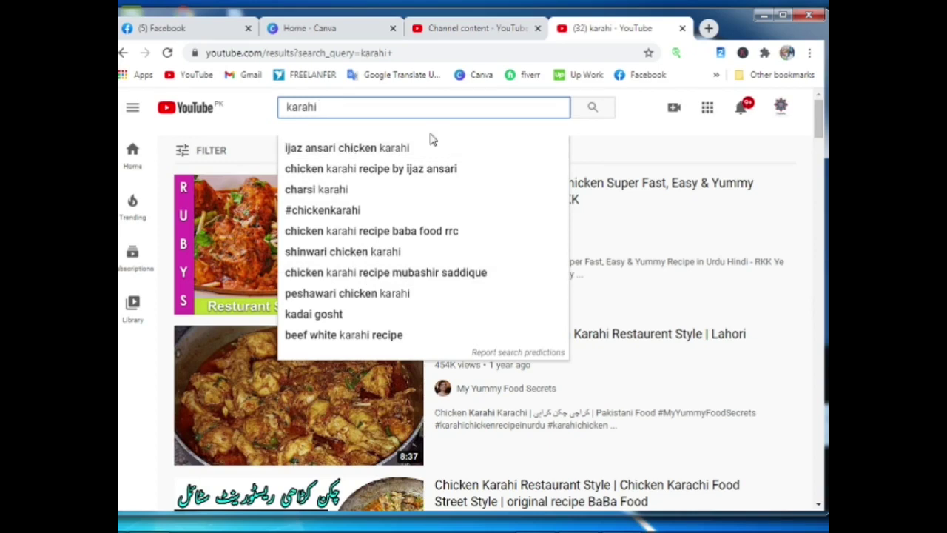
Open your own channel page and copy the title of the featured course introduction video
left_click(782, 110)
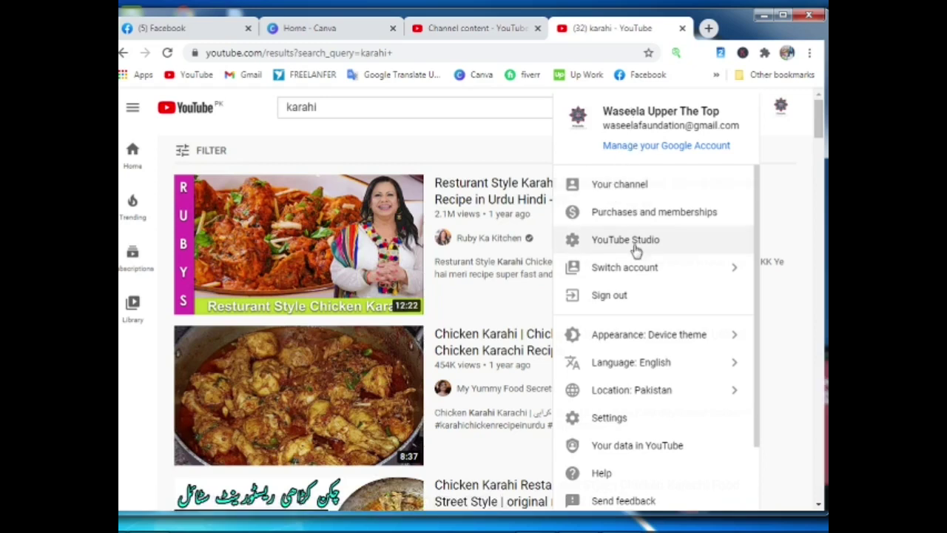
left_click(628, 187)
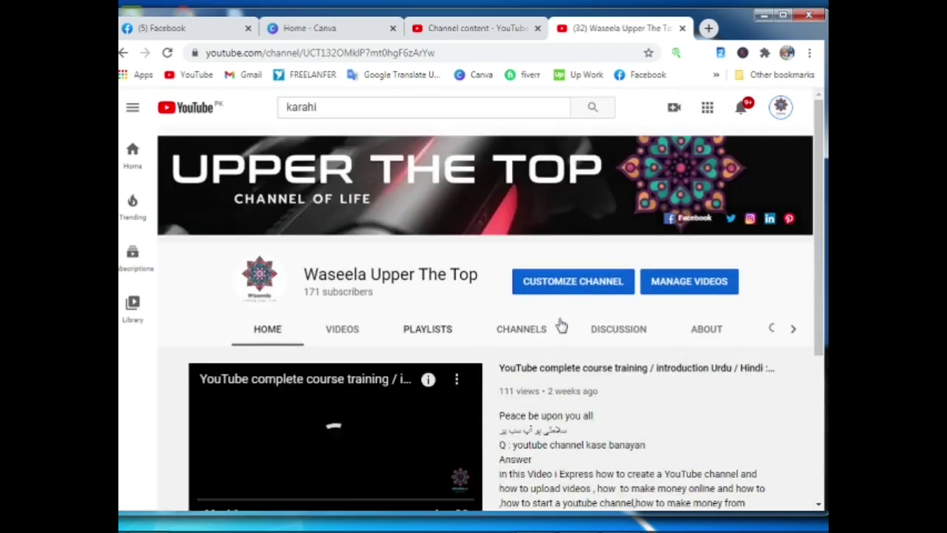
scroll(754, 326, "down", 3)
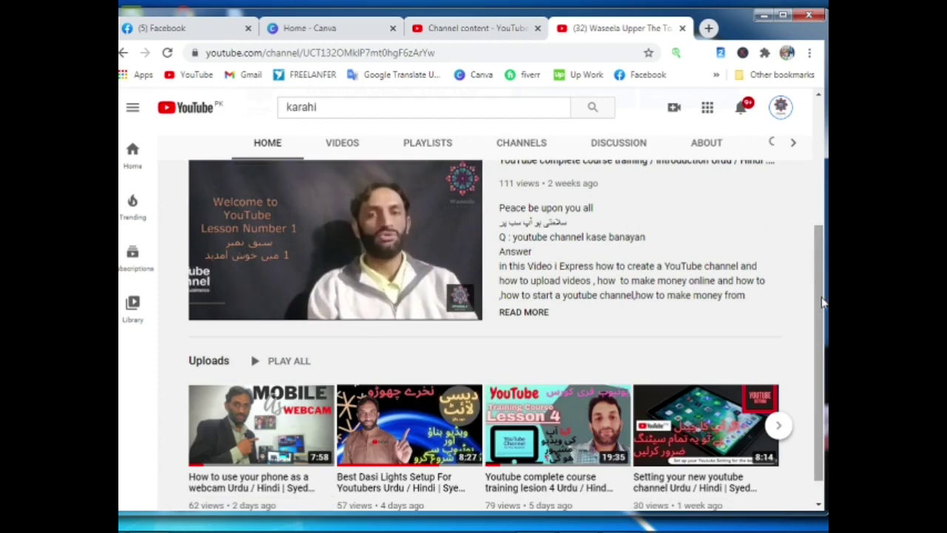
scroll(821, 302, "up", 1)
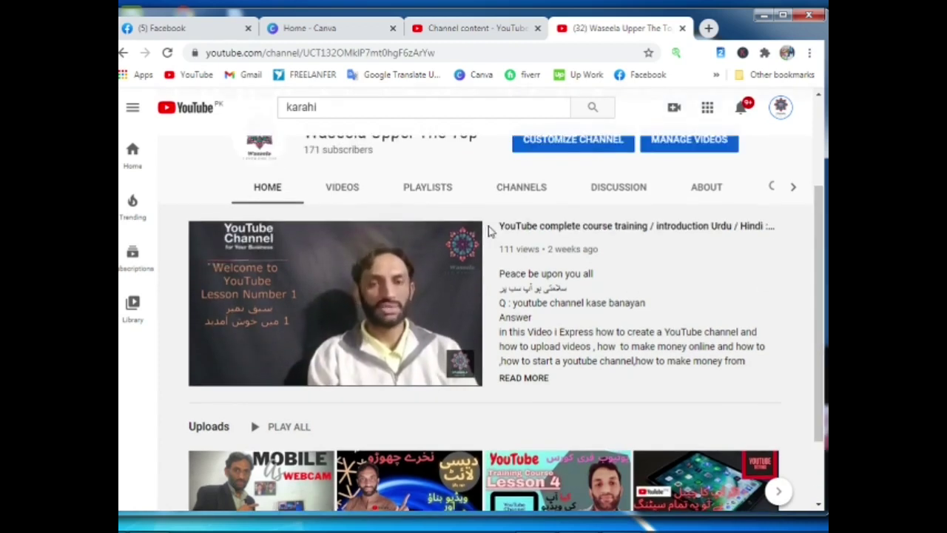
left_click_drag(499, 224, 703, 233)
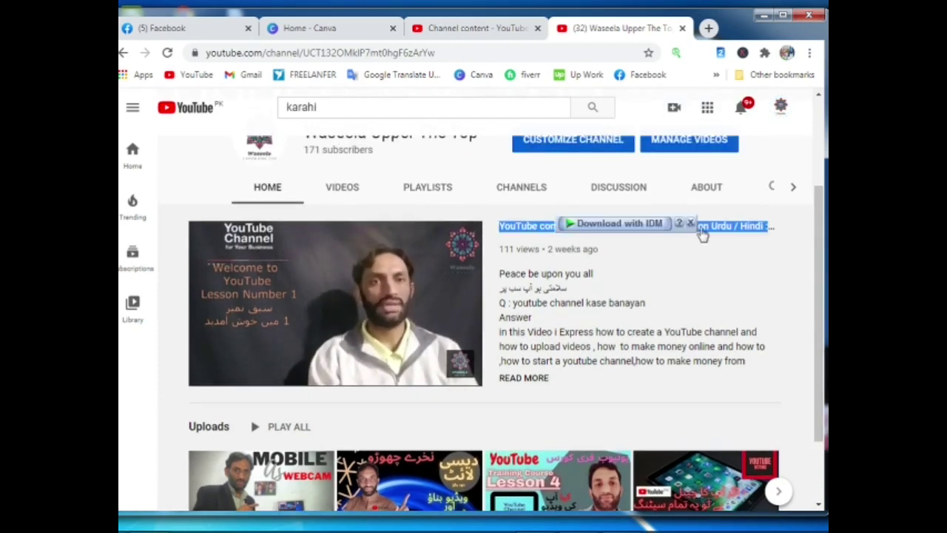
right_click(703, 234)
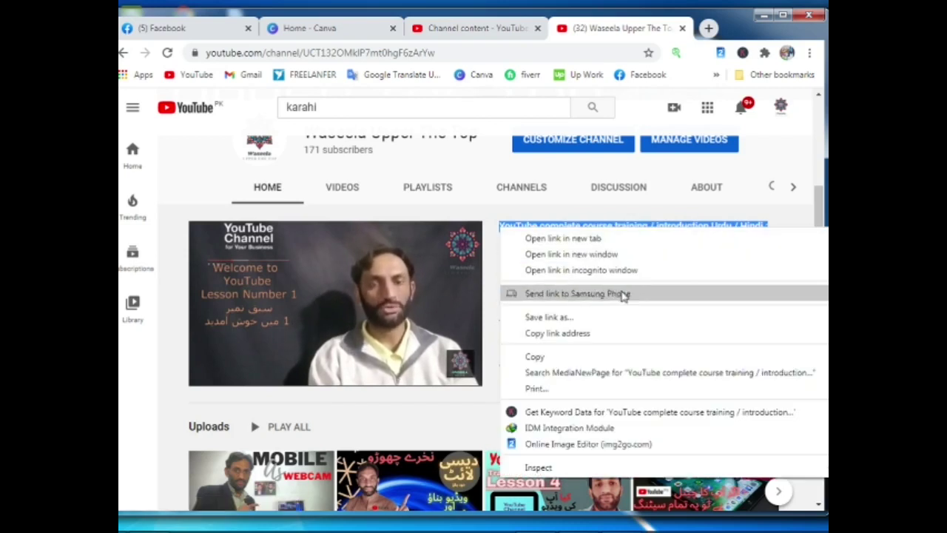
left_click(590, 356)
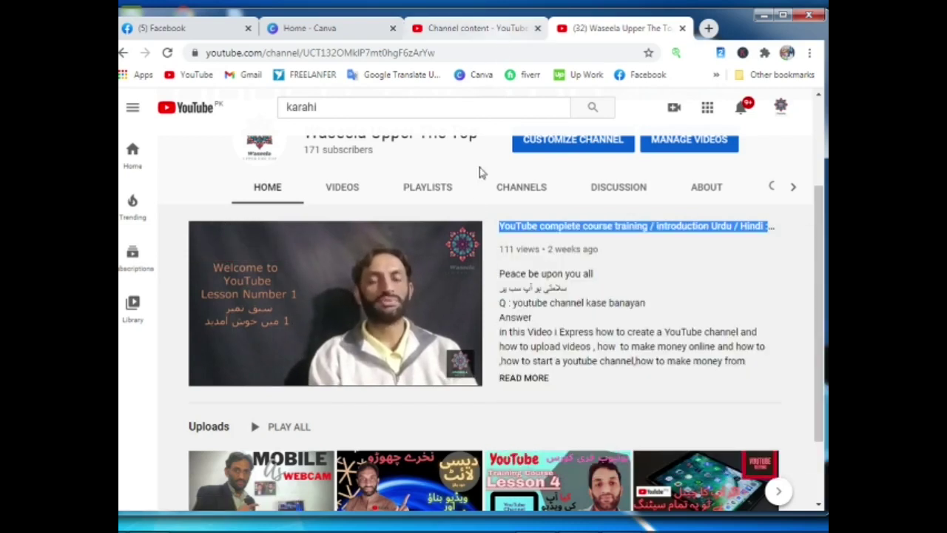
Return to the upload details and replace the whole video title with the copied course introduction title
key("ctrl+shift+Tab")
left_click(342, 287)
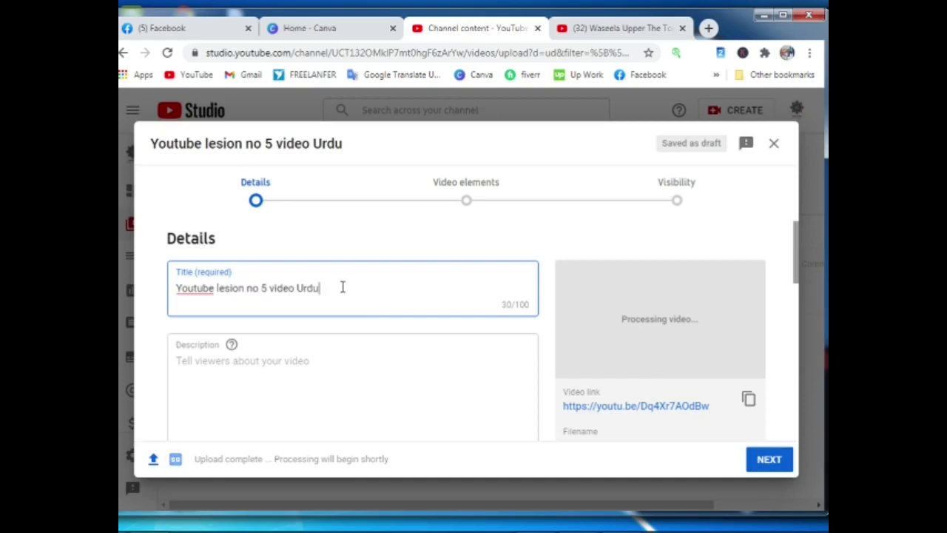
type("YouTube complete course training / introduction Urdu / Hindi : Syed Ali Roshan")
key("ctrl+a")
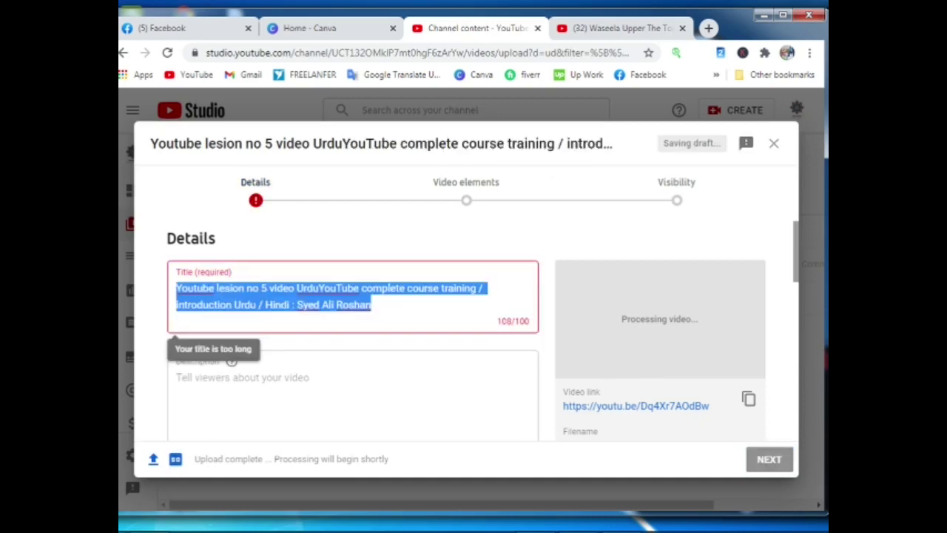
type("YouTube complete course training / introduction Urdu / Hindi : Syed Ali Roshan")
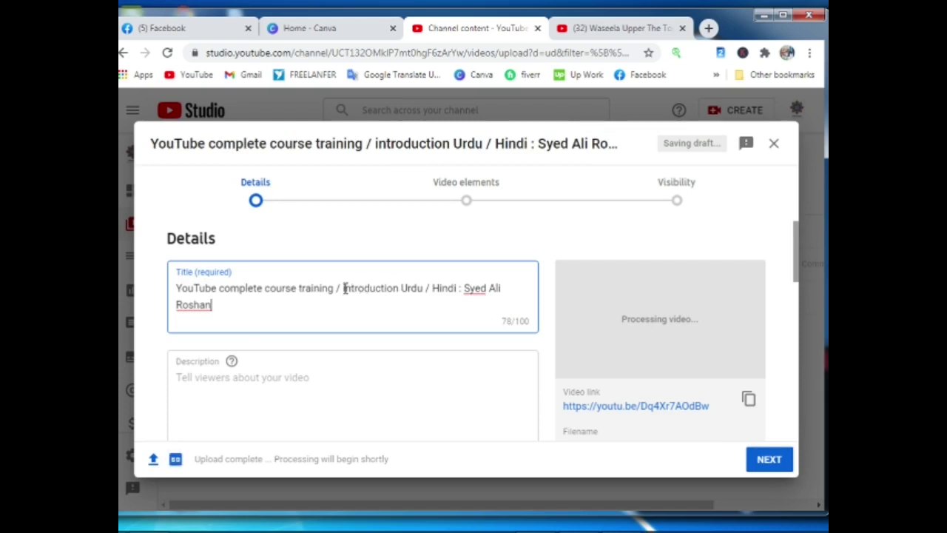
Replace "/ introduction Urdu" in the video title with "Lesion 5 Urdu"
left_click_drag(341, 289, 424, 290)
key("BackSpace")
key("BackSpace")
key("BackSpace")
key("BackSpace")
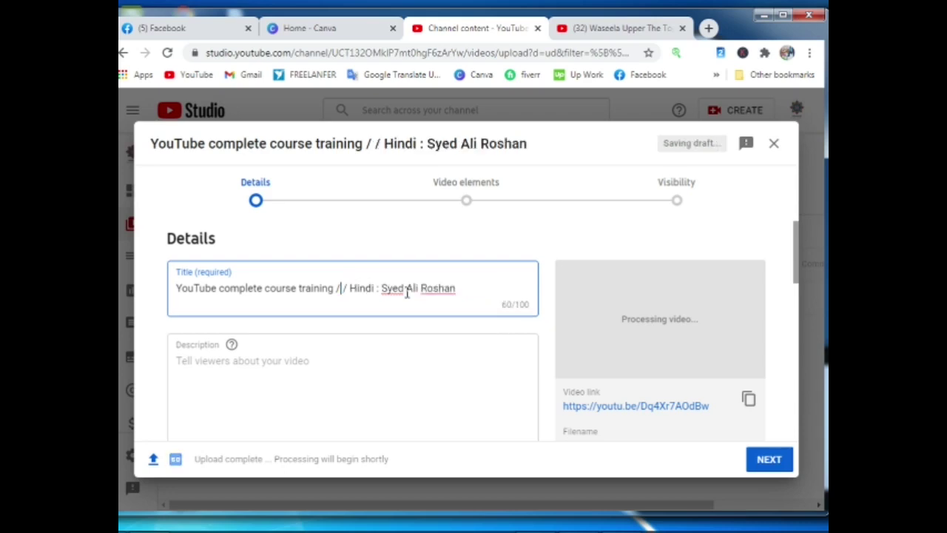
type("Les")
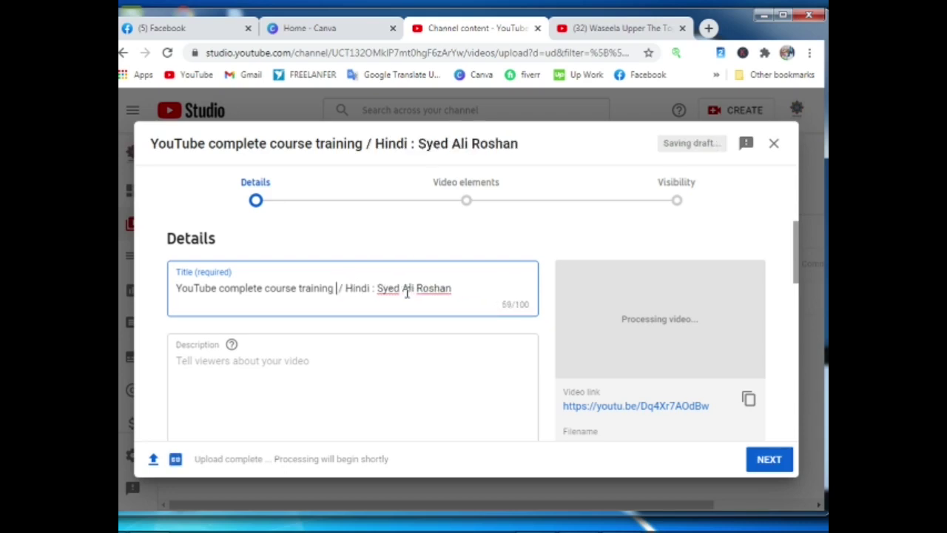
type("ion ")
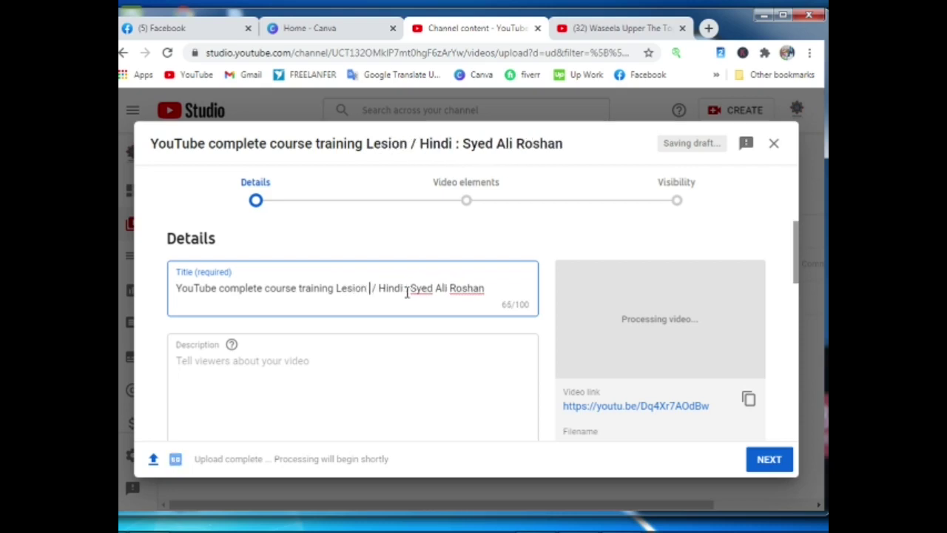
type("5 ")
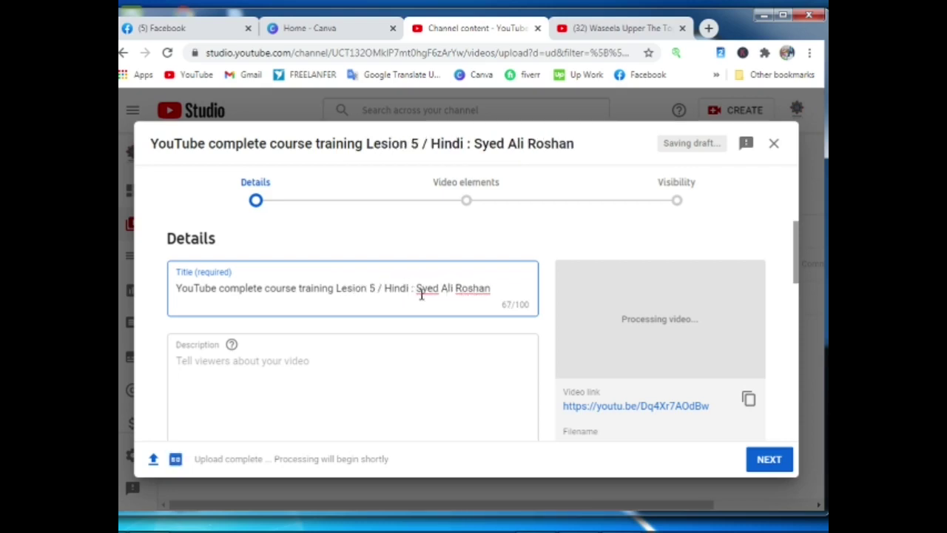
type("Ue")
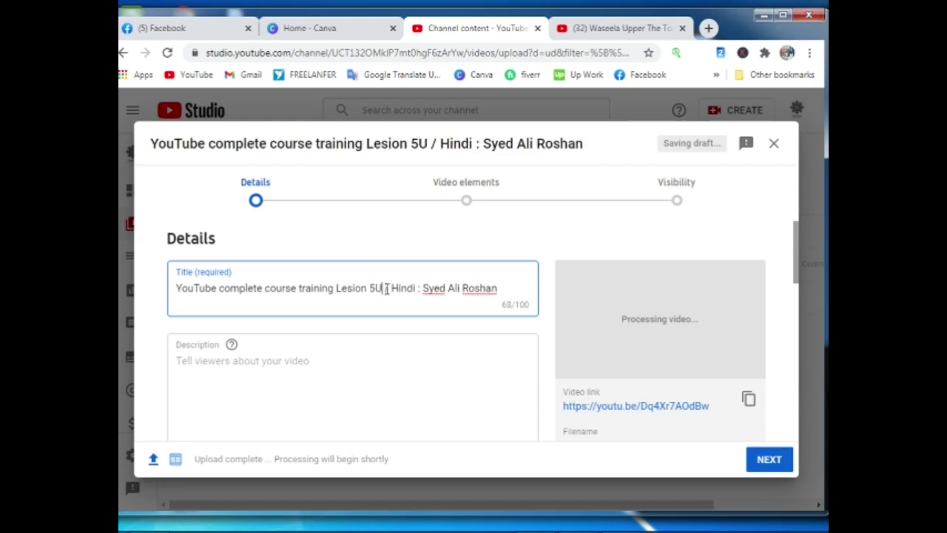
key("BackSpace")
type("rdu")
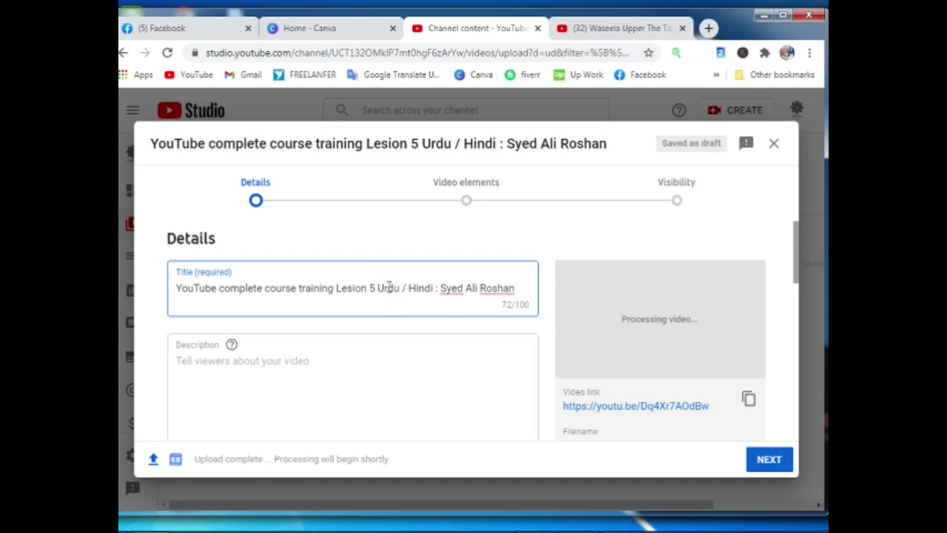
Replace the colon after "Hindi" in the video title with a "|" separator
left_click_drag(379, 288, 438, 289)
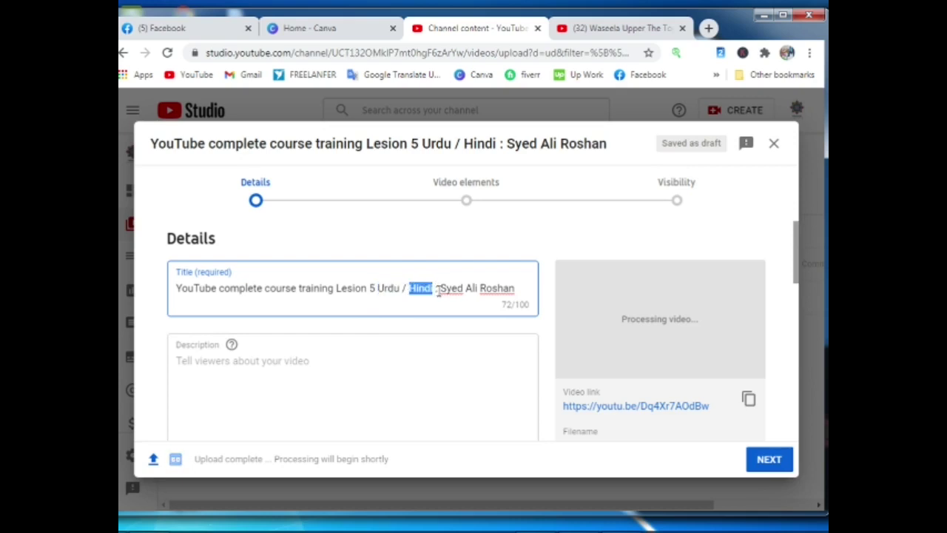
left_click(438, 287)
type("|")
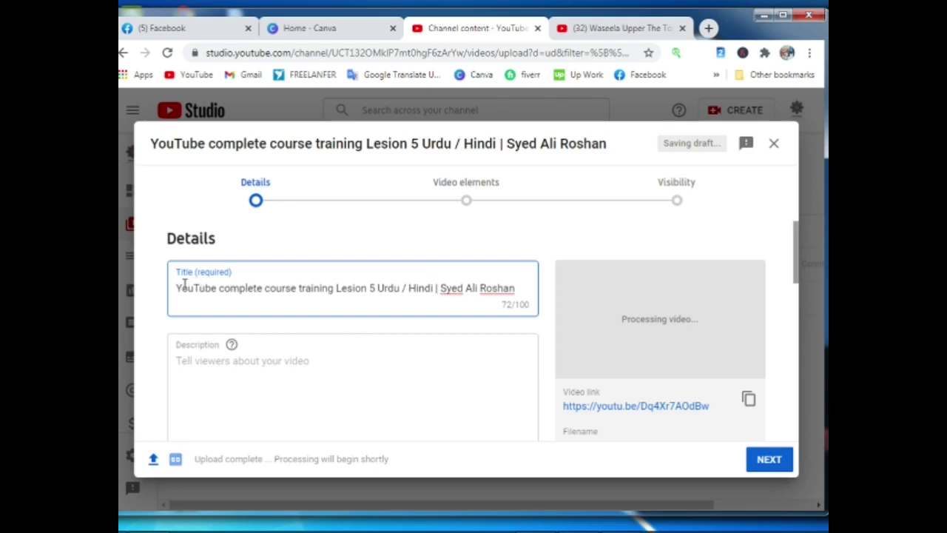
left_click_drag(178, 287, 216, 290)
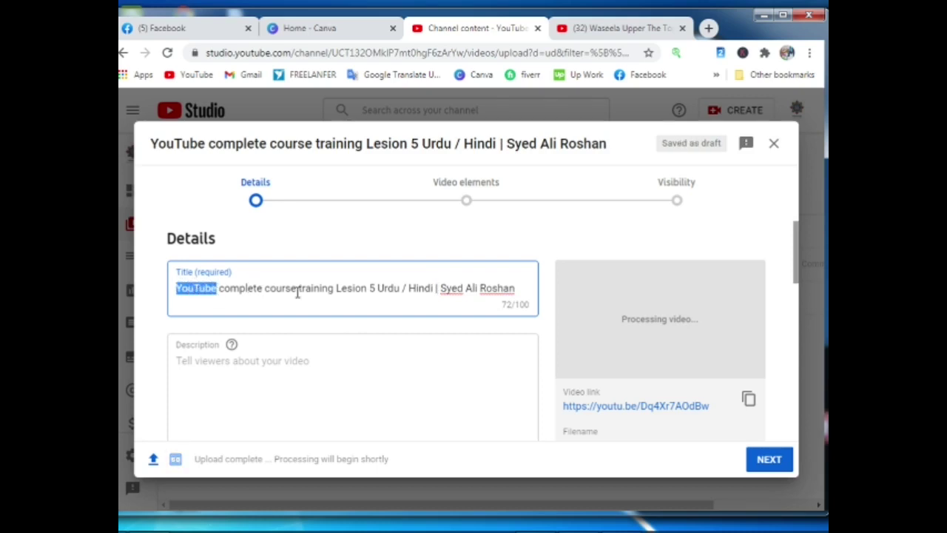
left_click_drag(296, 288, 170, 291)
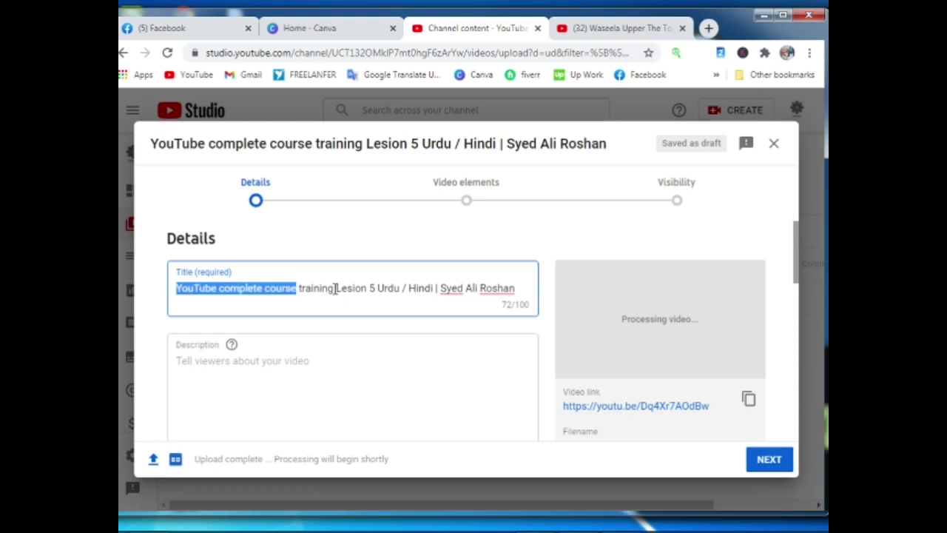
left_click_drag(336, 289, 176, 284)
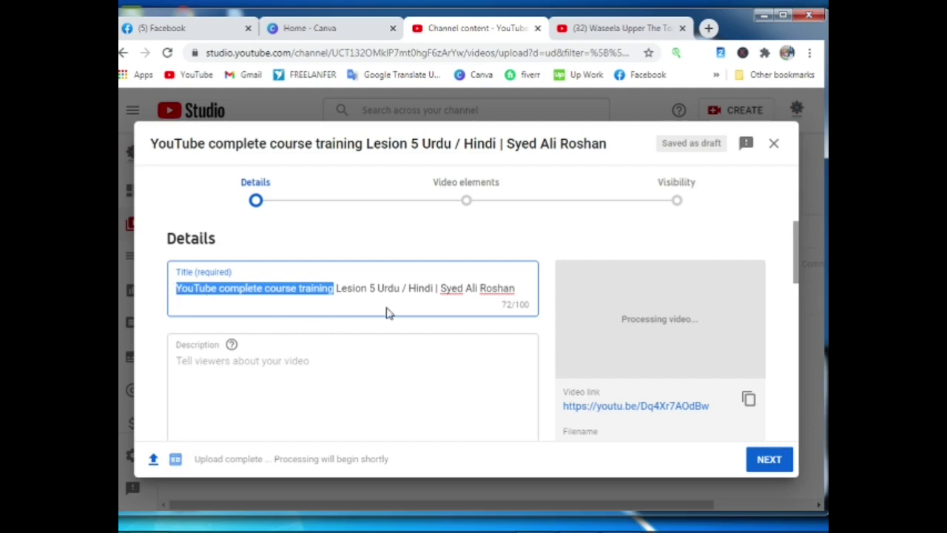
left_click_drag(368, 287, 178, 287)
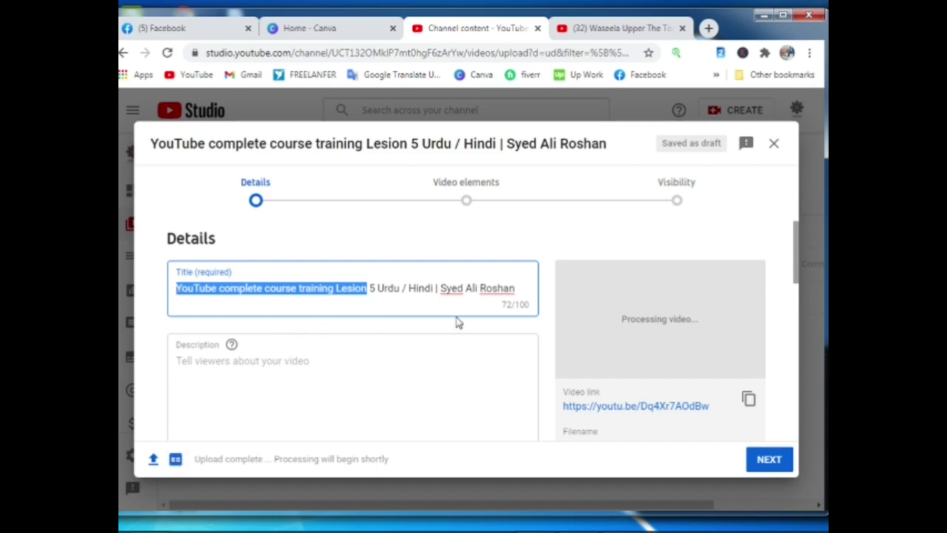
left_click_drag(441, 288, 465, 287)
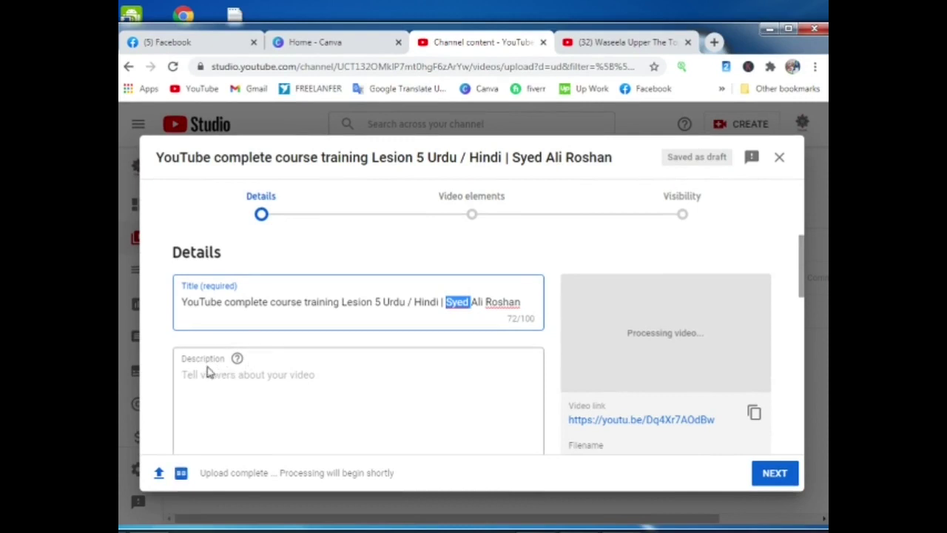
left_click(216, 375)
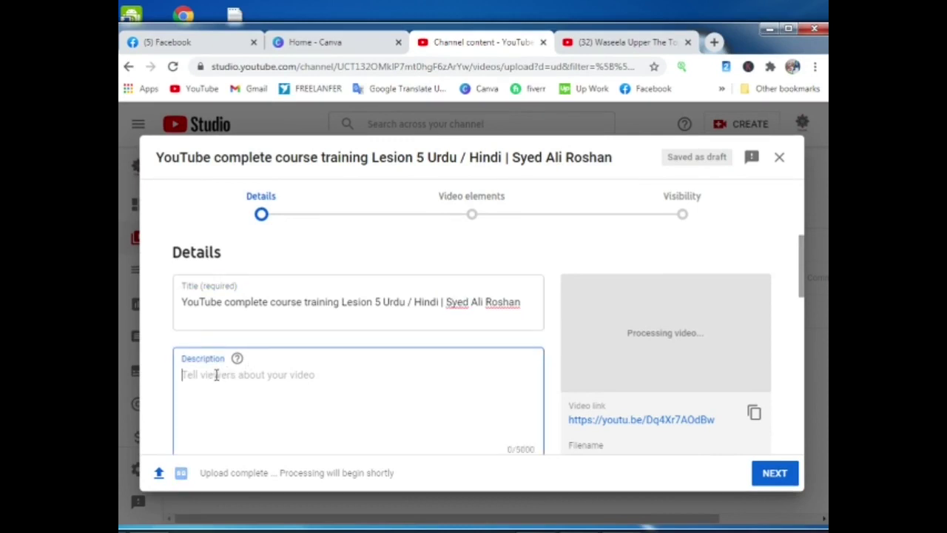
key("super")
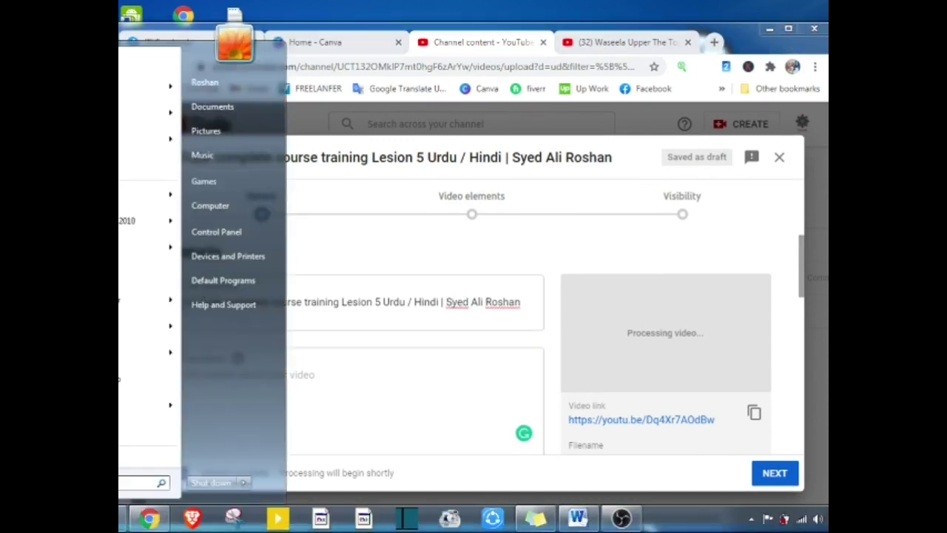
mouse_move(147, 352)
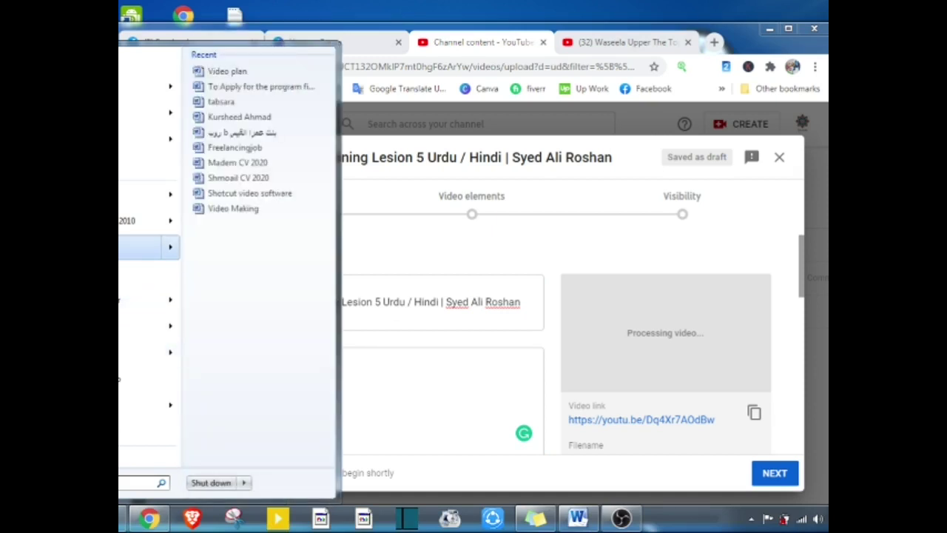
left_click(120, 247)
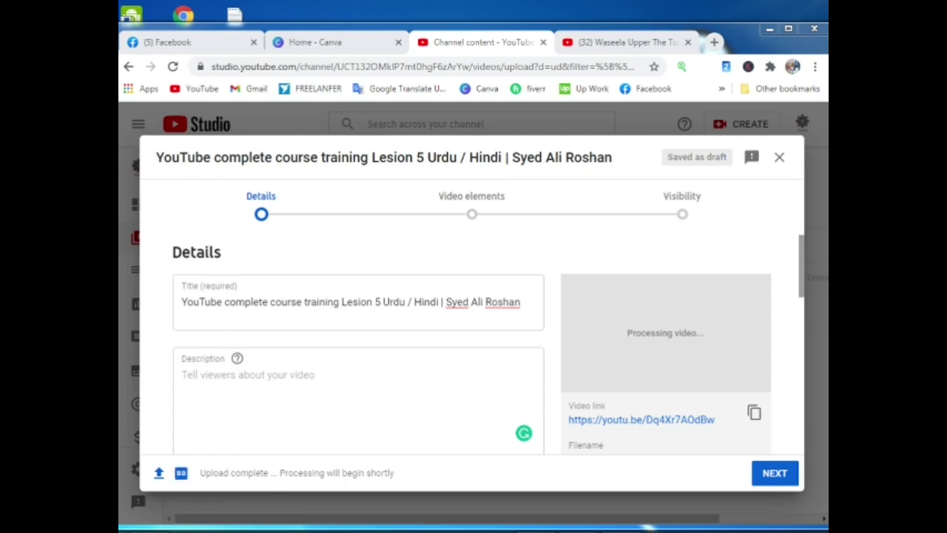
left_click(737, 32)
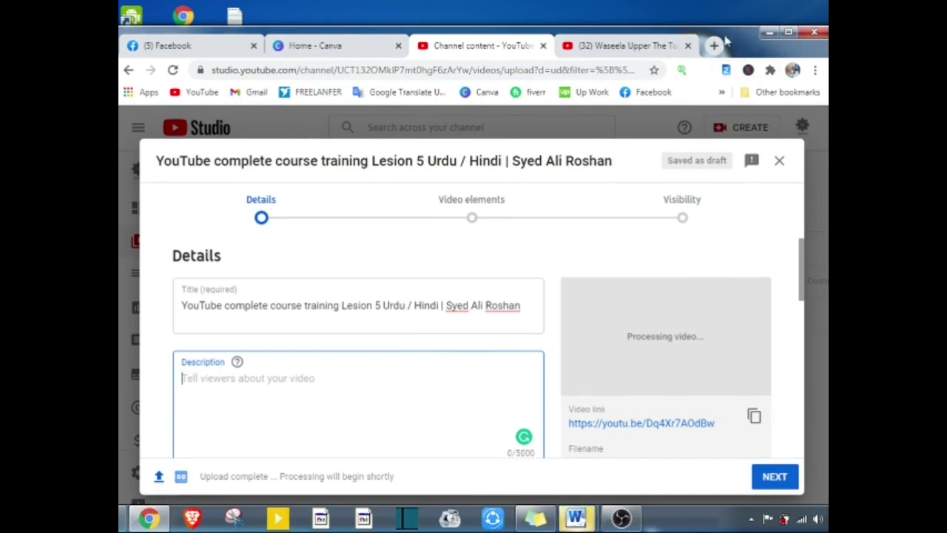
mouse_move(725, 42)
left_mouse_down()
mouse_move(716, 137)
mouse_move(723, 156)
mouse_move(864, 9)
mouse_move(890, 6)
mouse_move(890, 29)
mouse_move(800, 77)
mouse_move(733, 31)
left_mouse_up()
Copy the entire lesson text from the sticky note, ending with the hashtags, and paste it as the video description
key("alt+Tab")
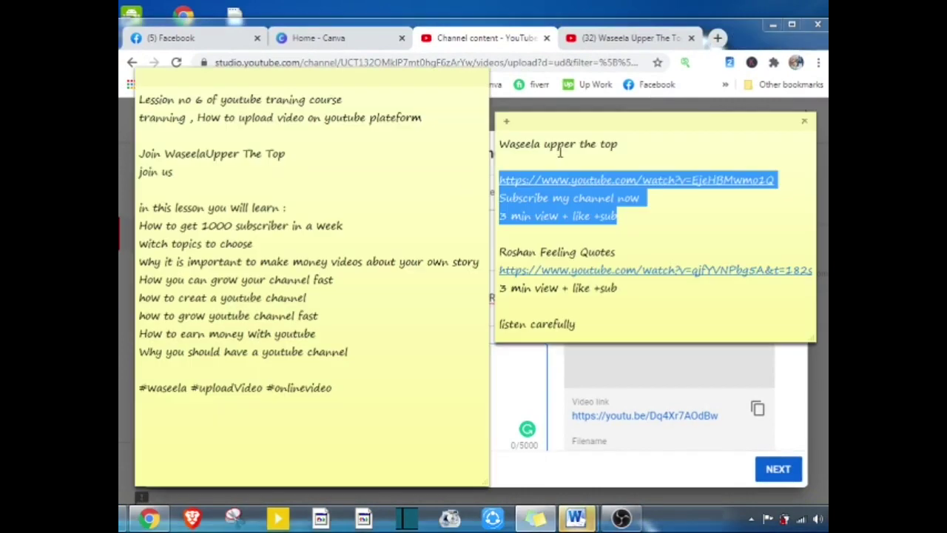
left_click(170, 113)
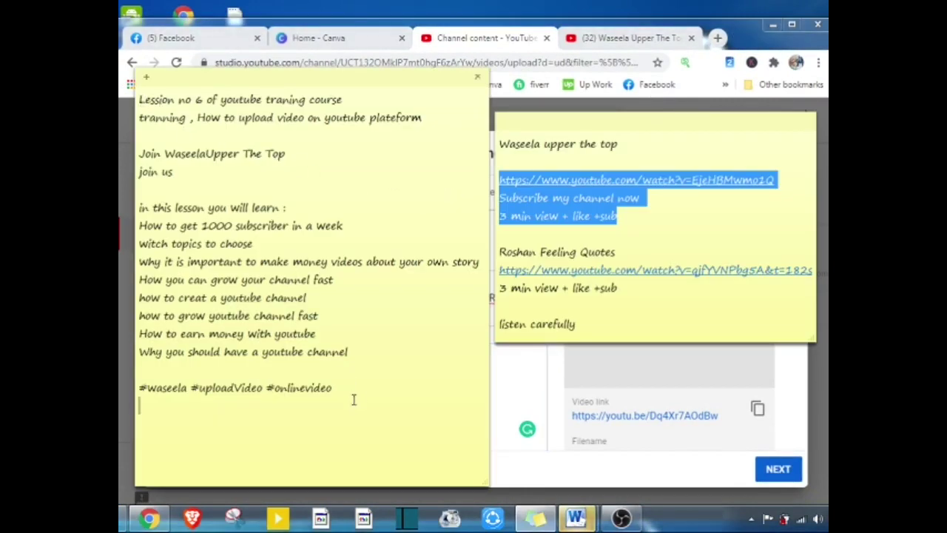
left_click_drag(342, 390, 123, 53)
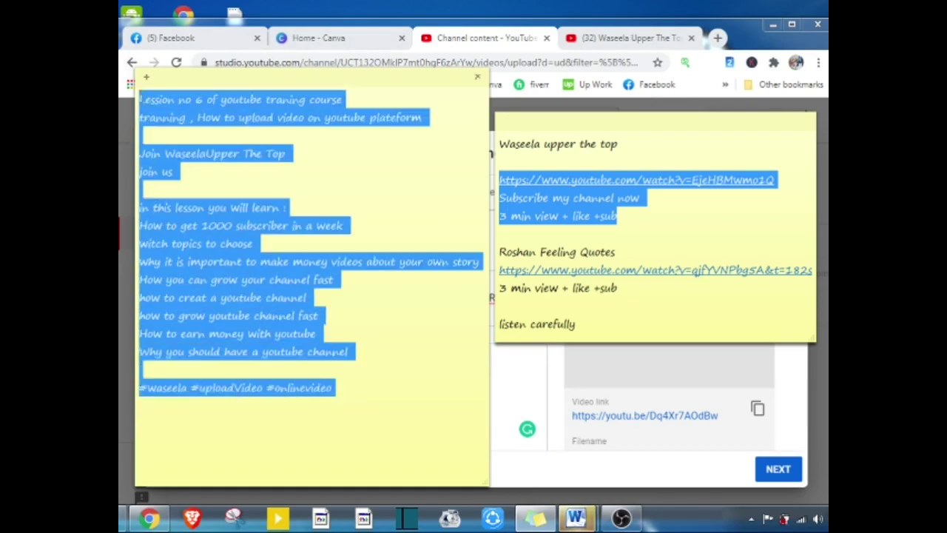
left_click(756, 29)
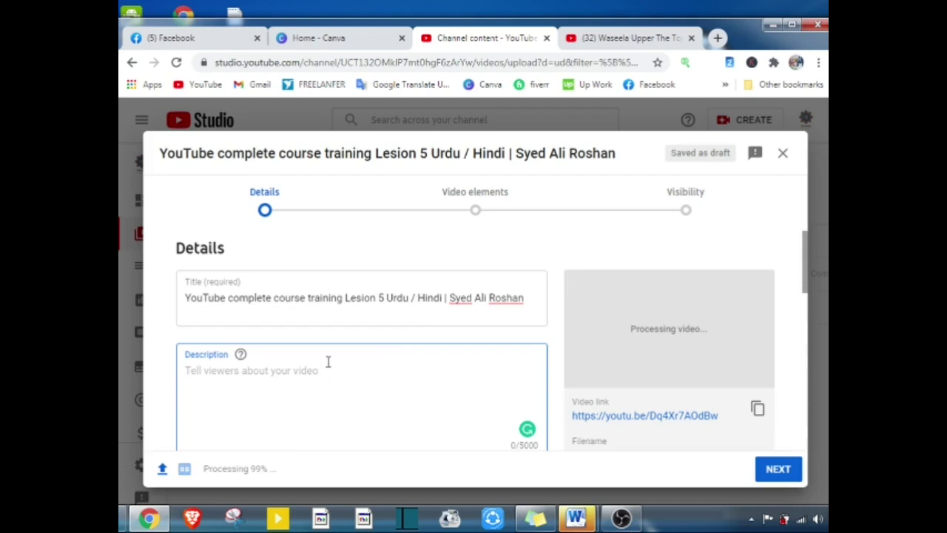
key("ctrl+v")
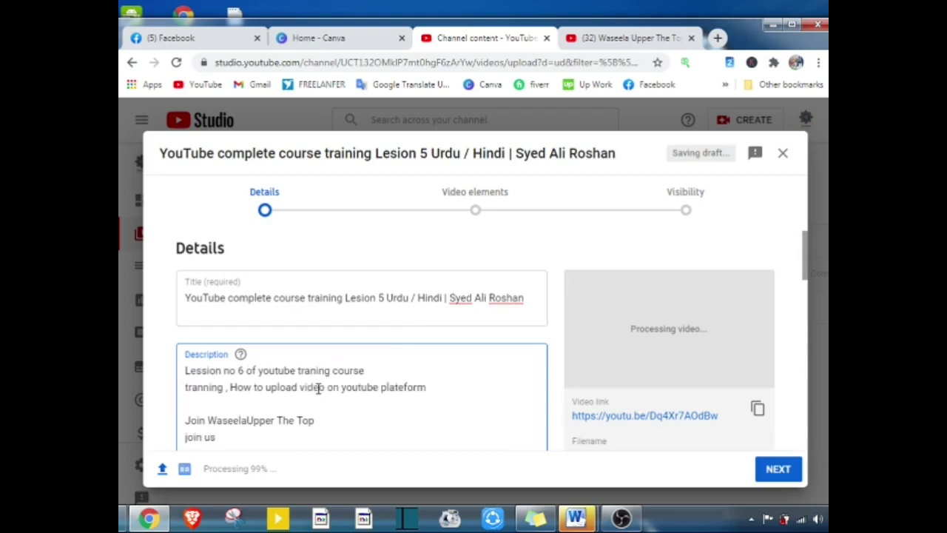
Correct "Lession" to "Lesson" and both "traning" and "tranning" to "training" in the description's opening lines
scroll(429, 388, "down", 1)
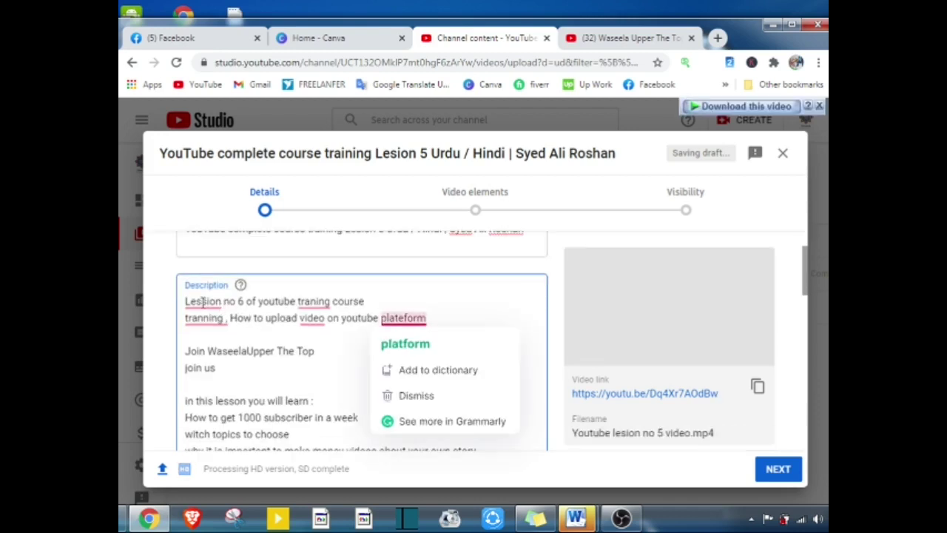
mouse_move(202, 302)
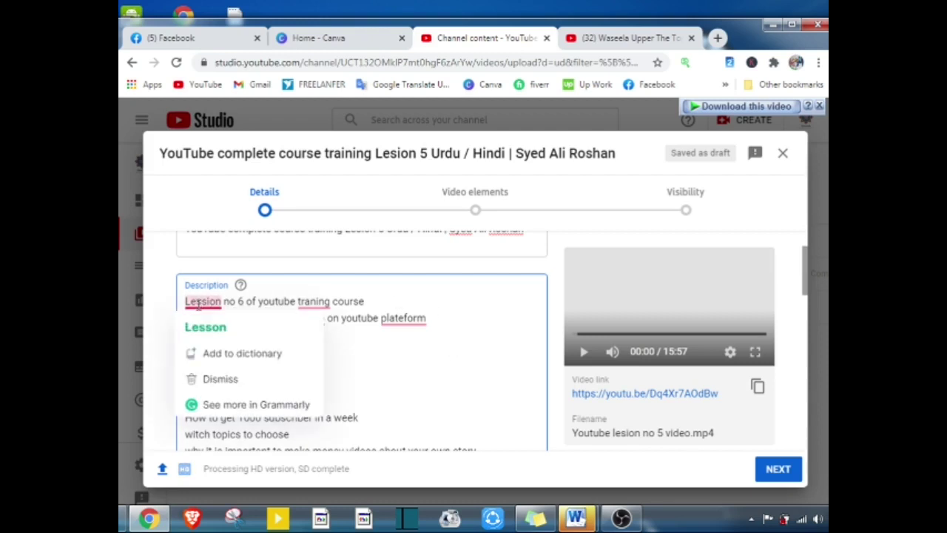
right_click(199, 309)
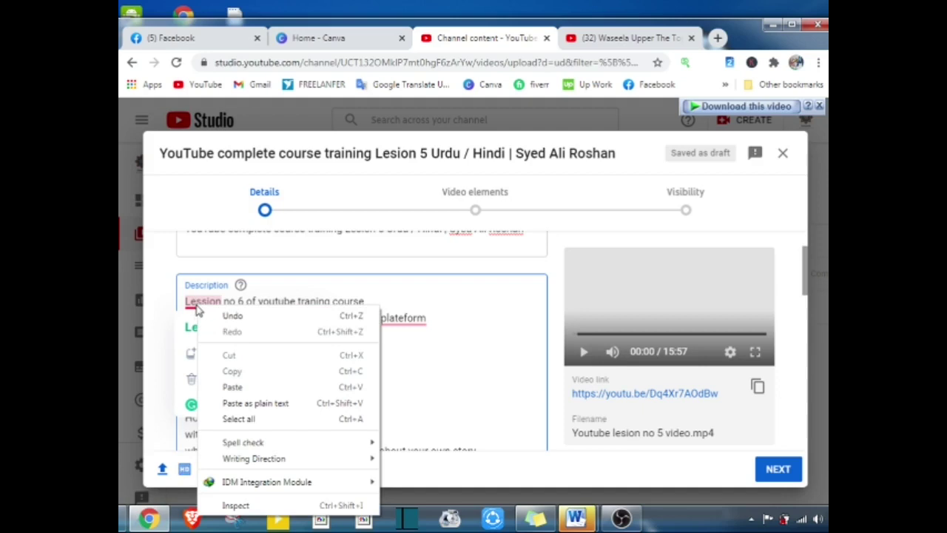
left_click(199, 310)
left_click(198, 326)
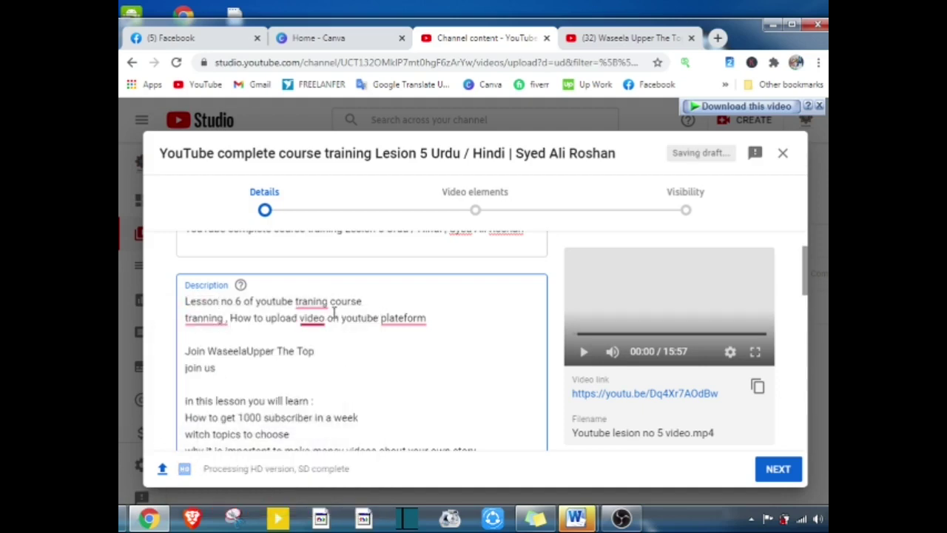
mouse_move(317, 306)
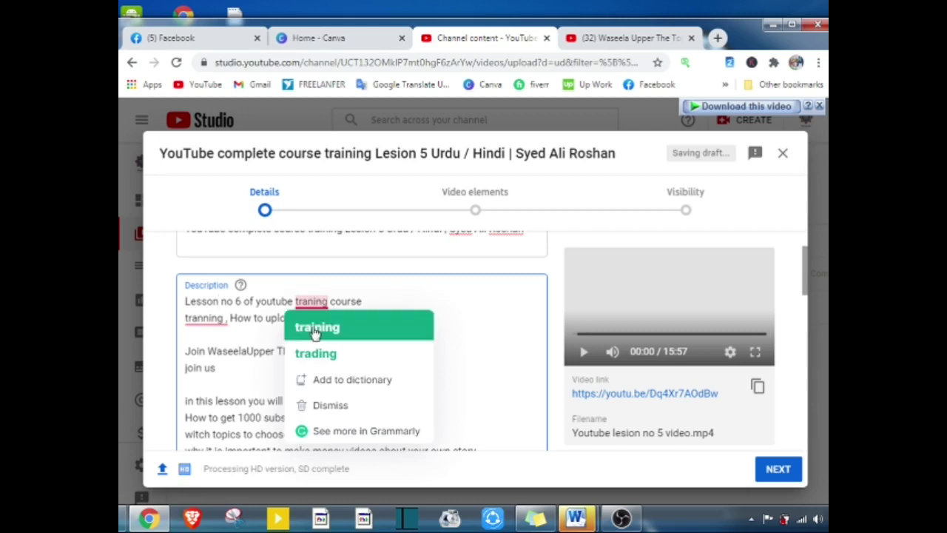
left_click(316, 330)
mouse_move(207, 318)
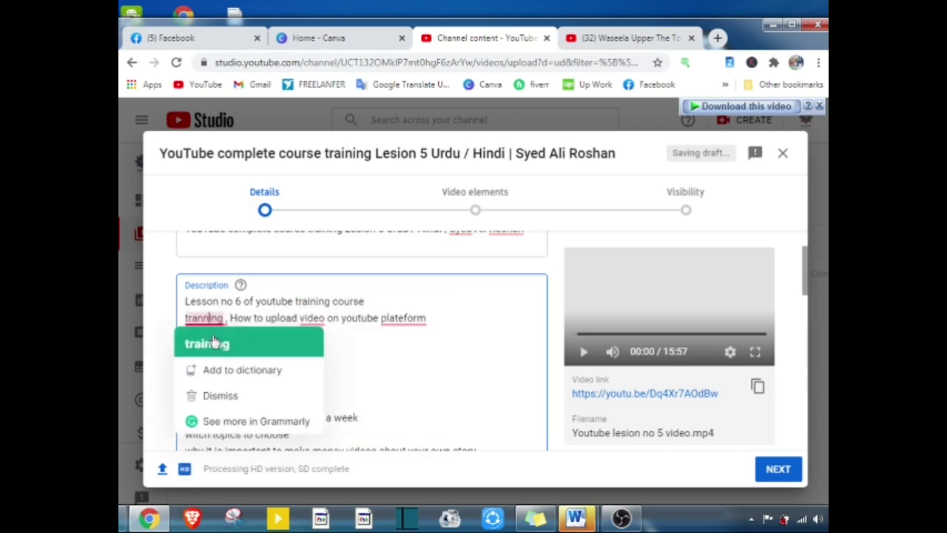
left_click(215, 345)
Correct the description's second line to read "training, How to upload a video on the youtube platform"
mouse_move(313, 317)
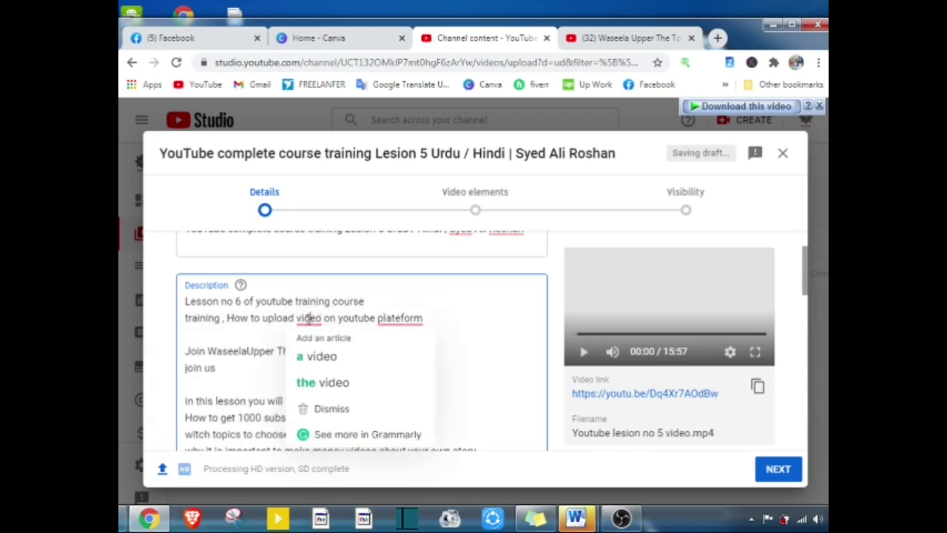
left_click(317, 361)
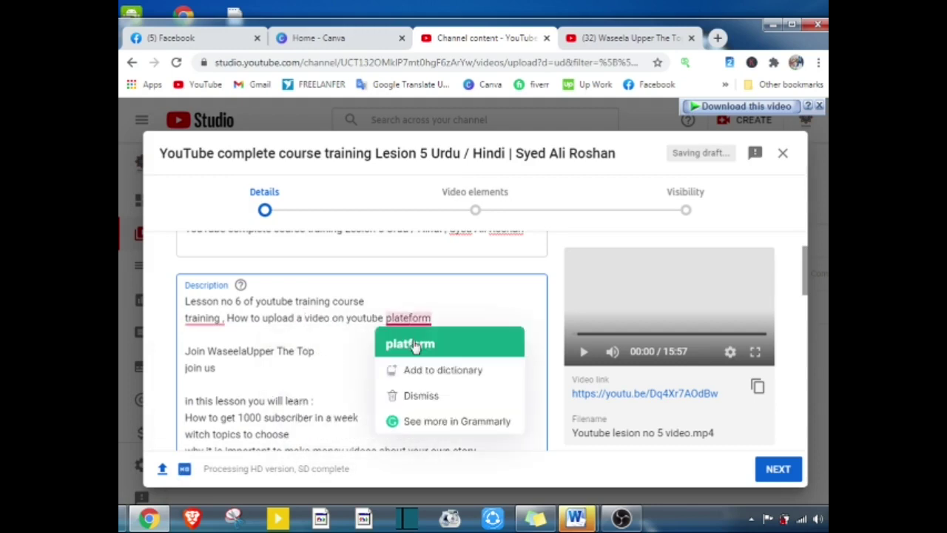
left_click(412, 342)
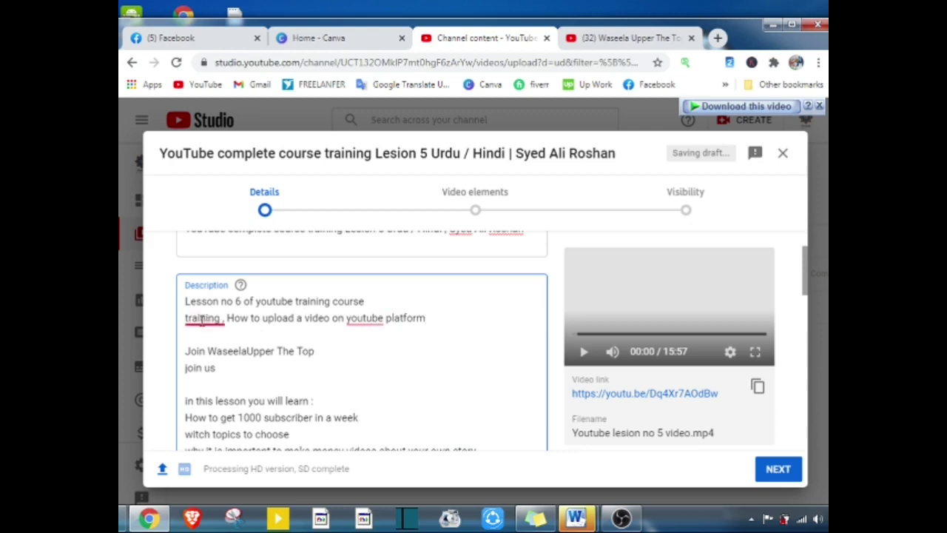
mouse_move(207, 321)
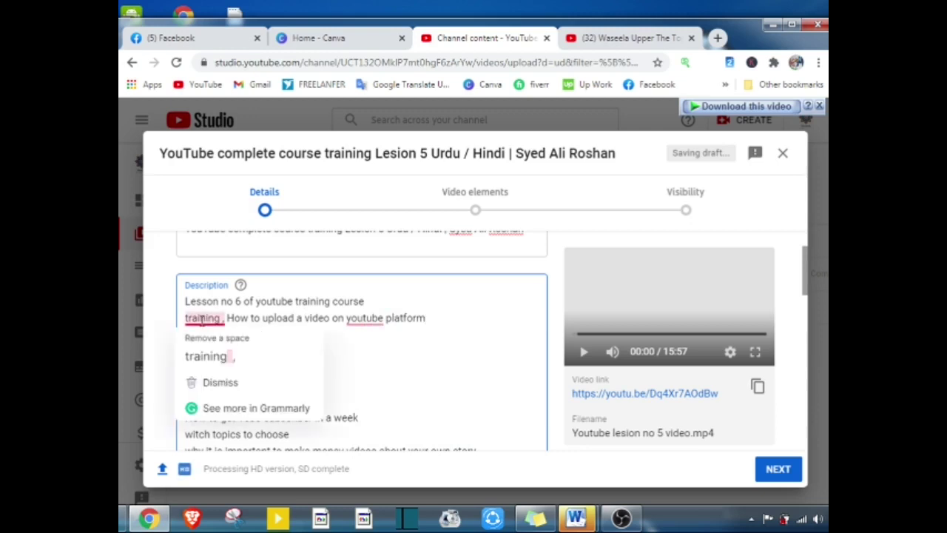
left_click(213, 361)
mouse_move(362, 321)
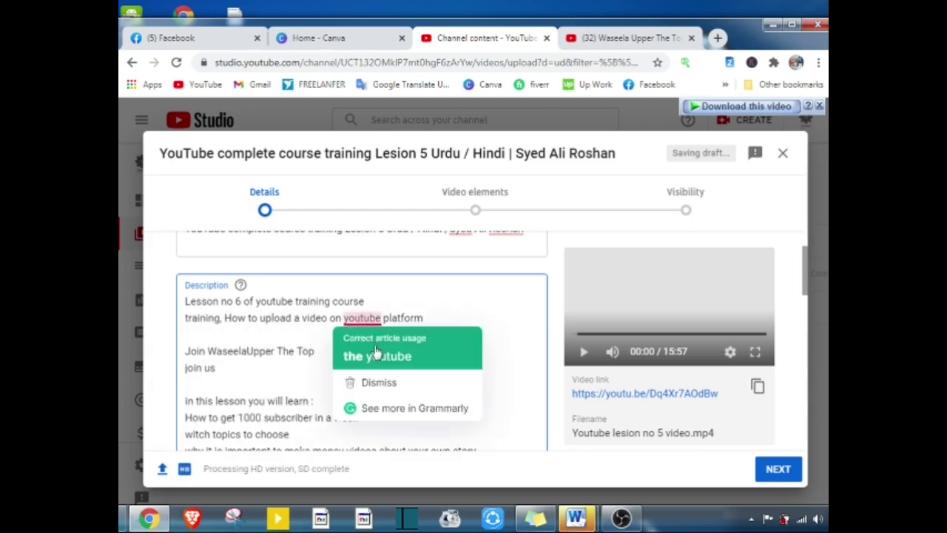
left_click(393, 364)
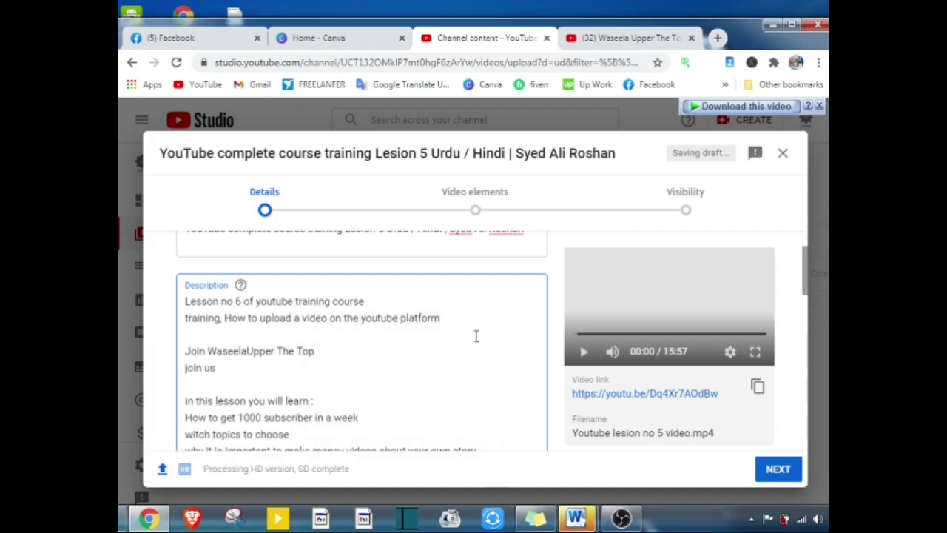
In the description's list of lesson topics, correct "creat" to "create" and change "grow youtube channel" to "grow a youtube channel"
scroll(480, 348, "down", 1)
scroll(481, 366, "down", 1)
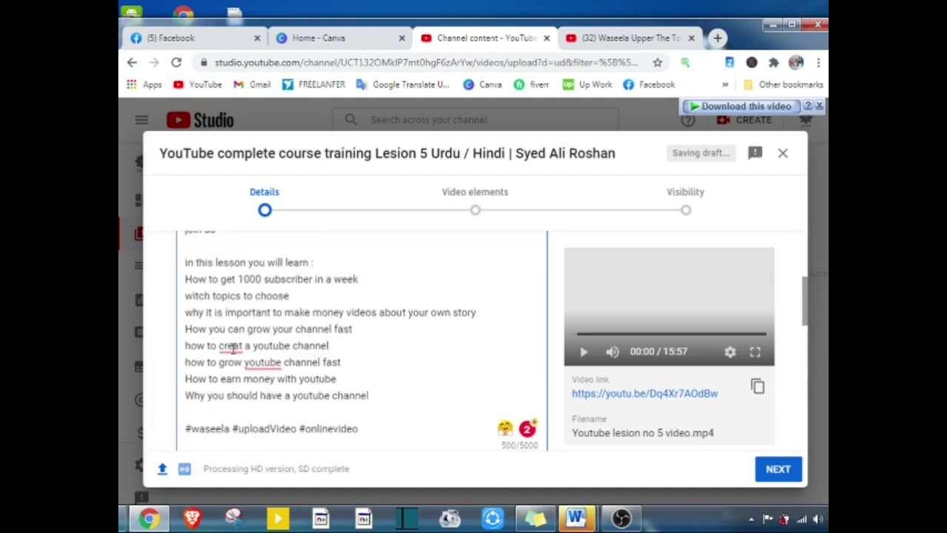
mouse_move(231, 348)
left_click(237, 382)
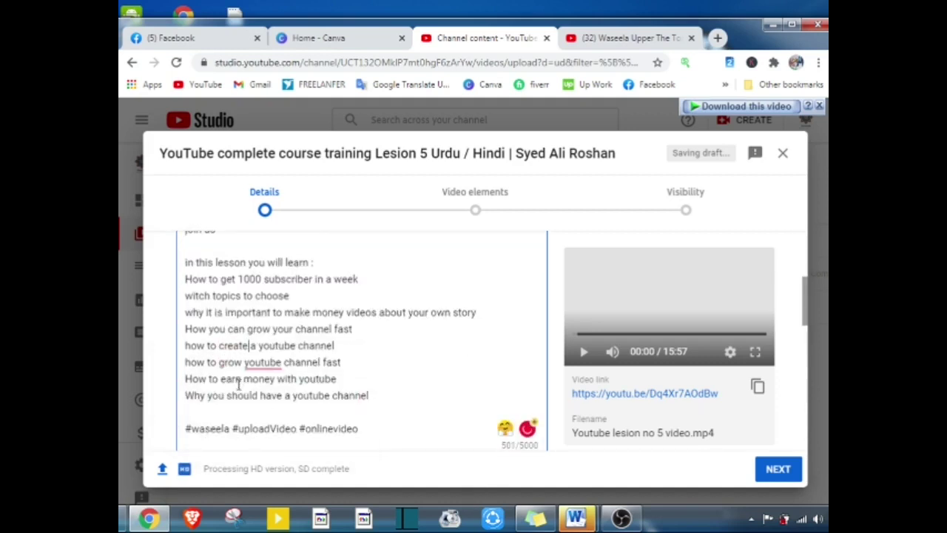
mouse_move(264, 363)
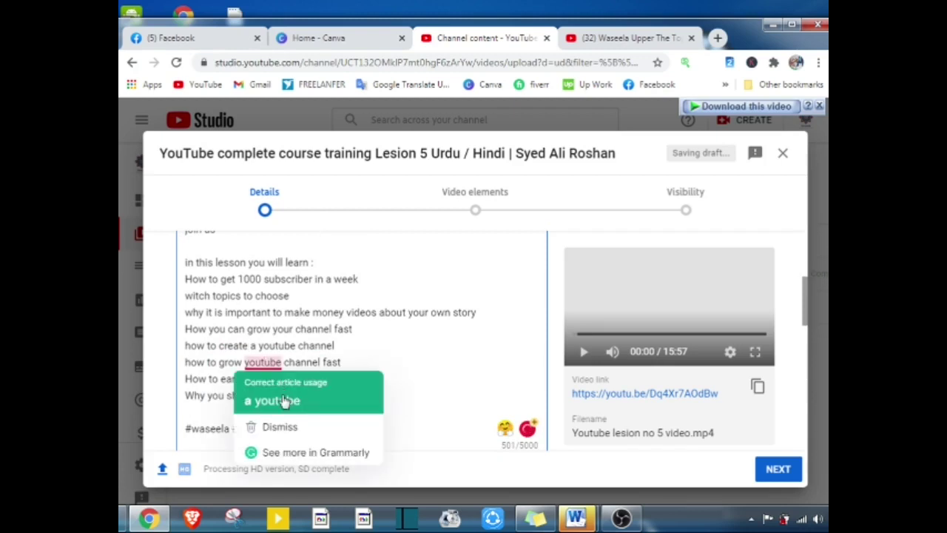
left_click(283, 400)
scroll(395, 370, "down", 3)
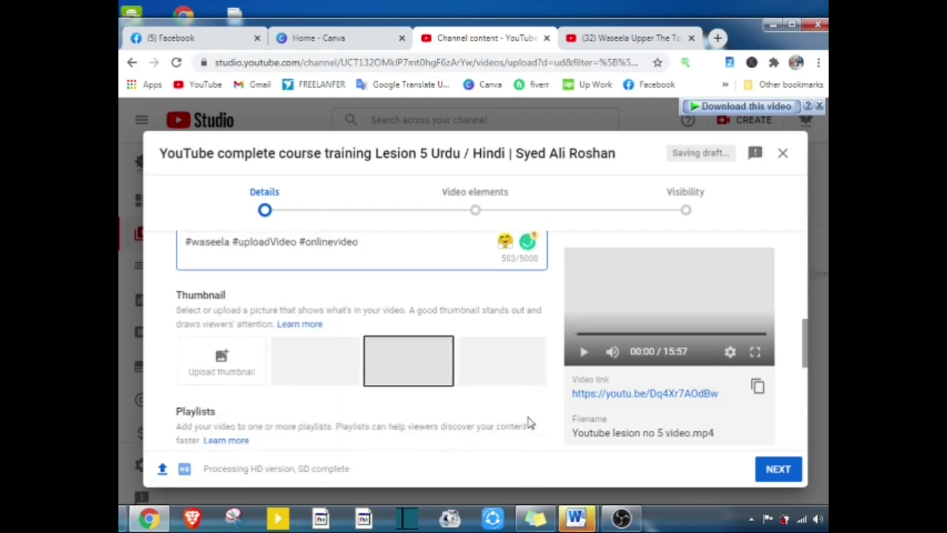
scroll(518, 326, "up", 2)
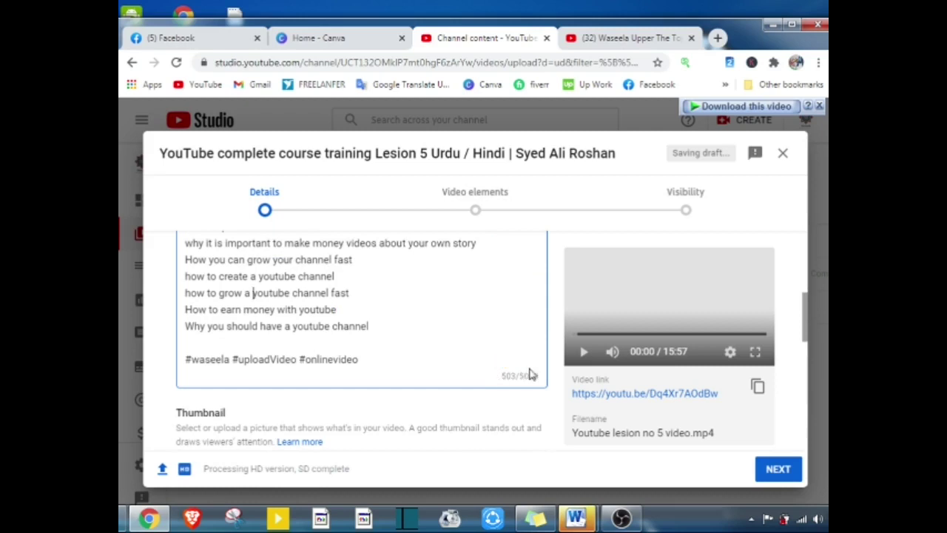
scroll(463, 313, "up", 3)
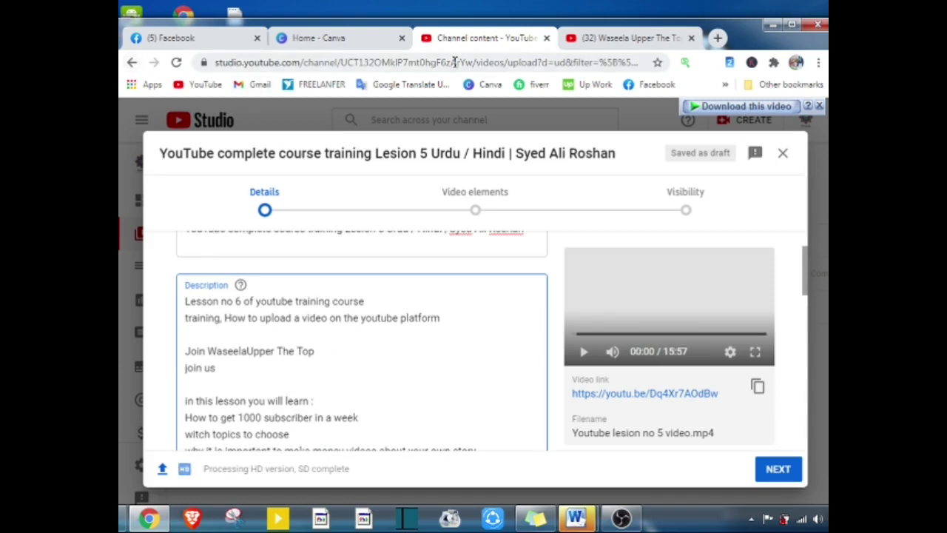
Open Google Translate in a new tab and dictate the Urdu greeting for "Peace be upon you all" for translation into English
right_click(412, 87)
left_click(436, 106)
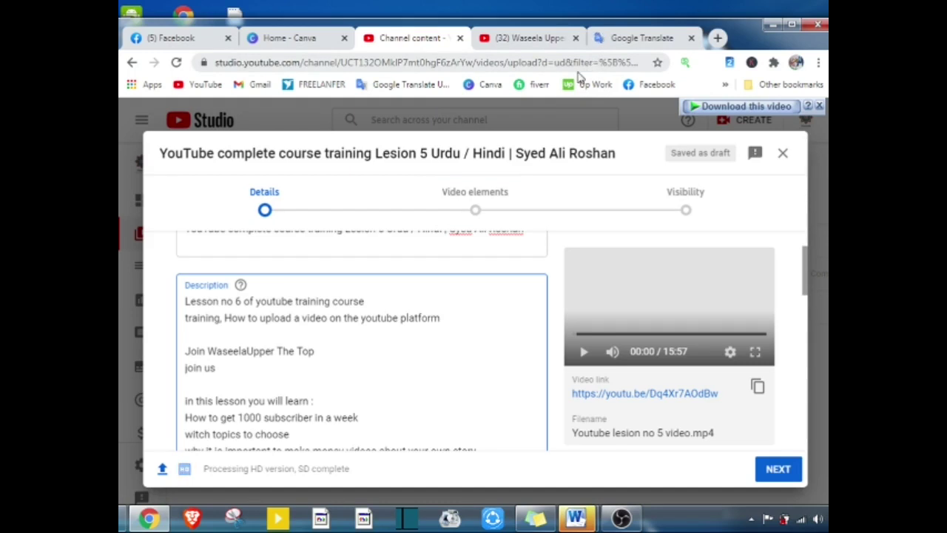
left_click(636, 38)
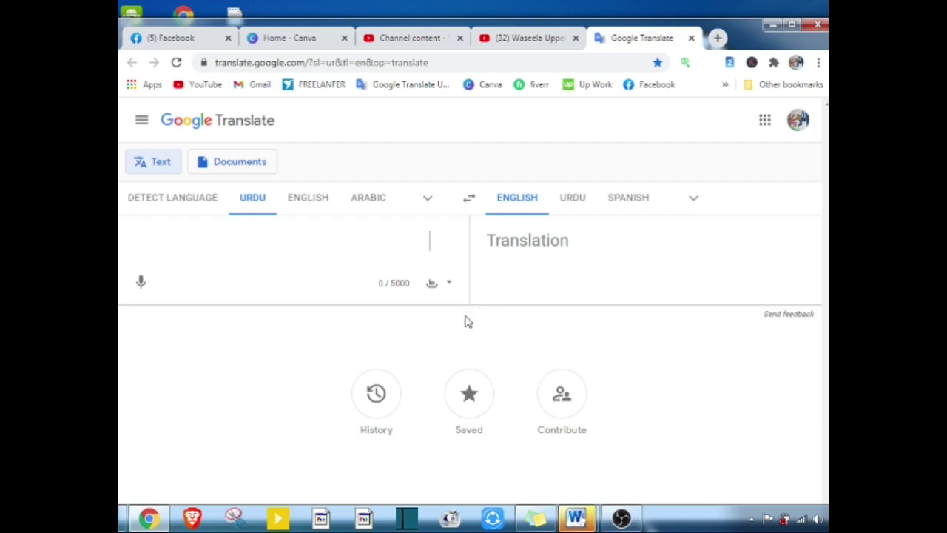
left_click(144, 286)
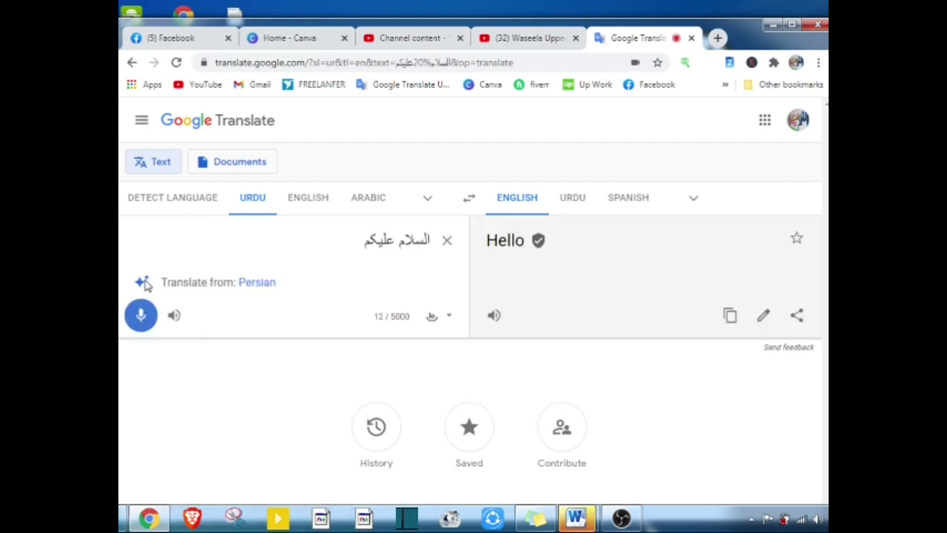
left_click(446, 240)
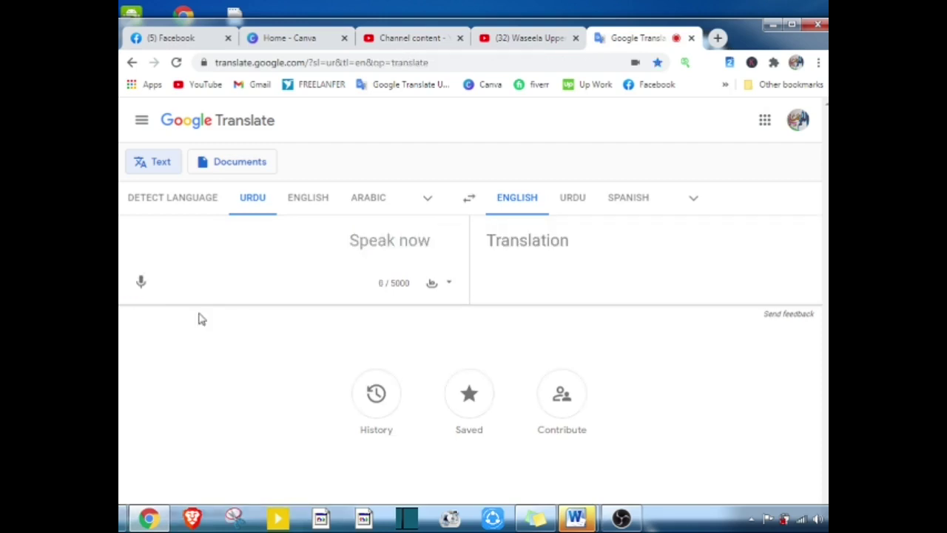
left_click(140, 290)
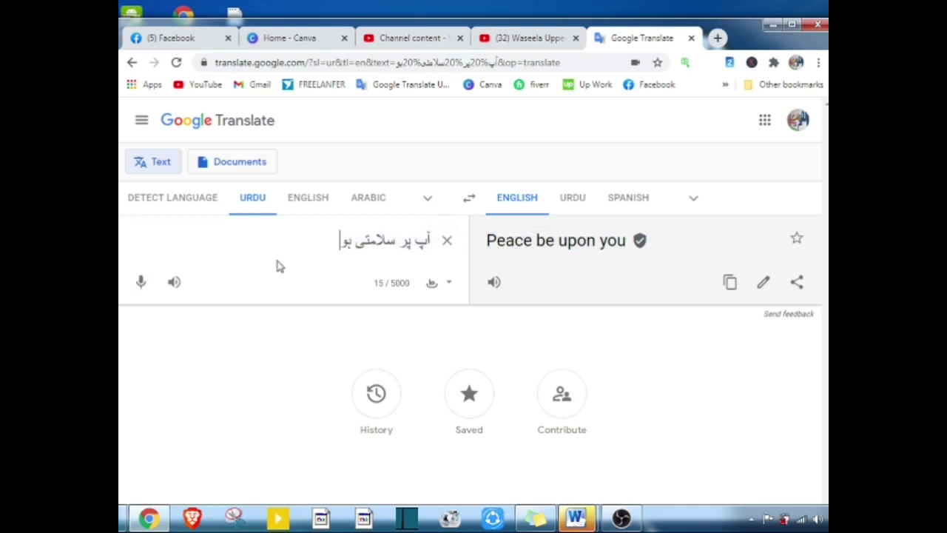
left_click(140, 284)
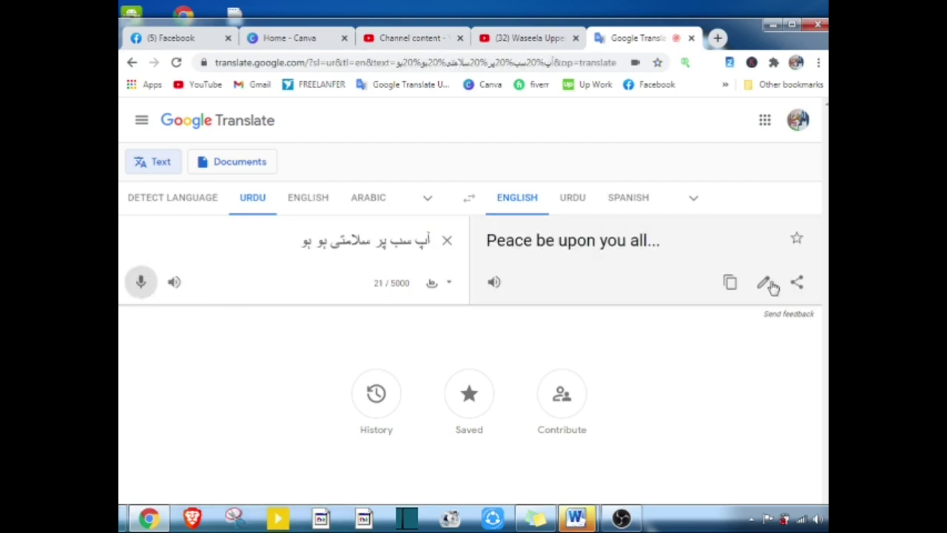
Copy the English translation "Peace be upon you all" and paste it as a separate first line of the YouTube video description
triple_click(592, 254)
left_click_drag(657, 247, 492, 249)
key("ctrl+c")
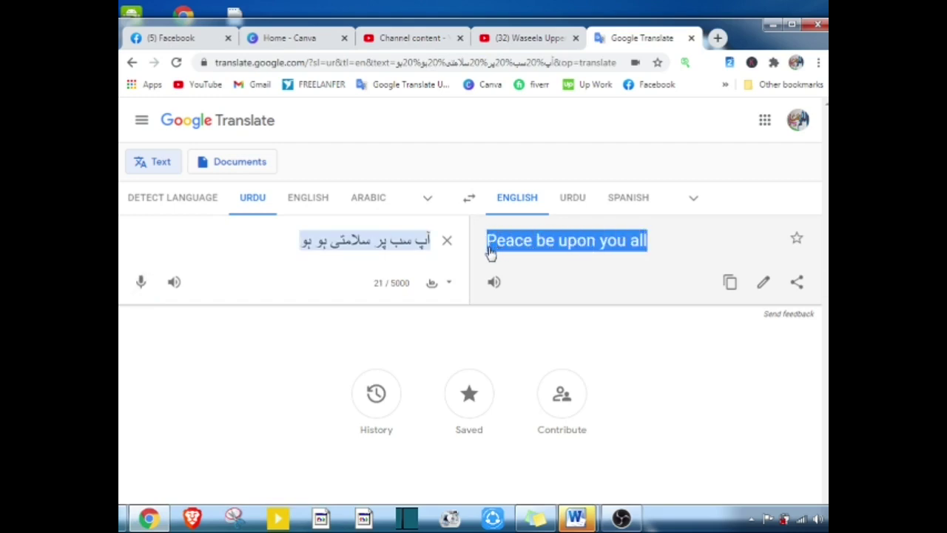
left_click(444, 34)
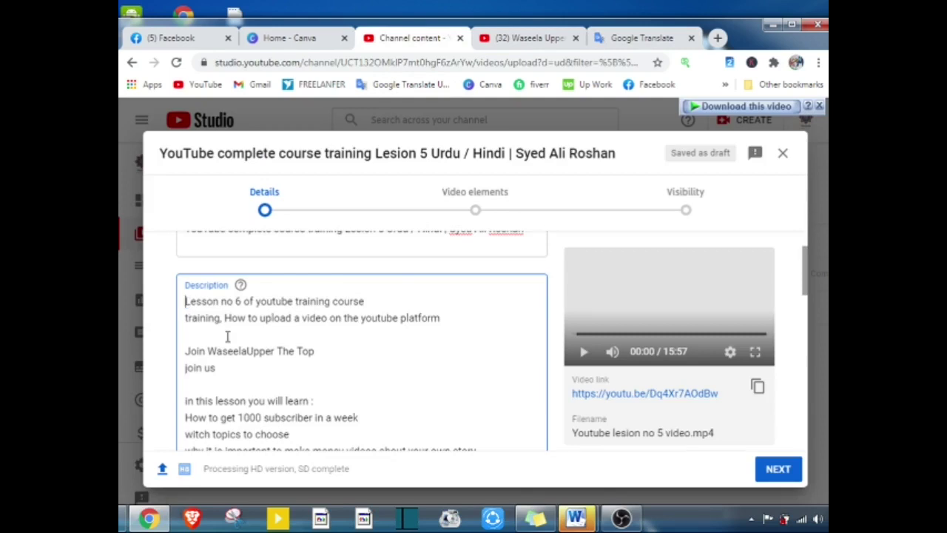
key("ctrl+v")
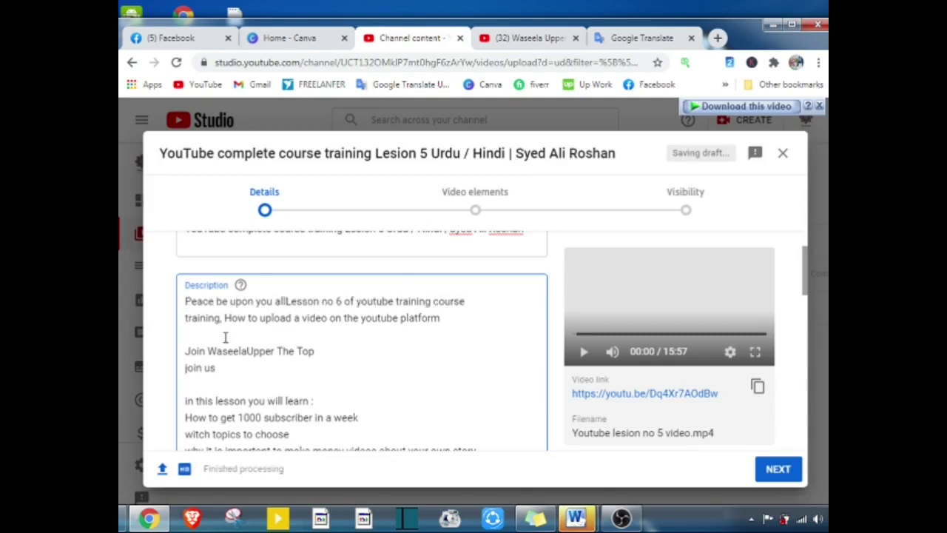
key("Return")
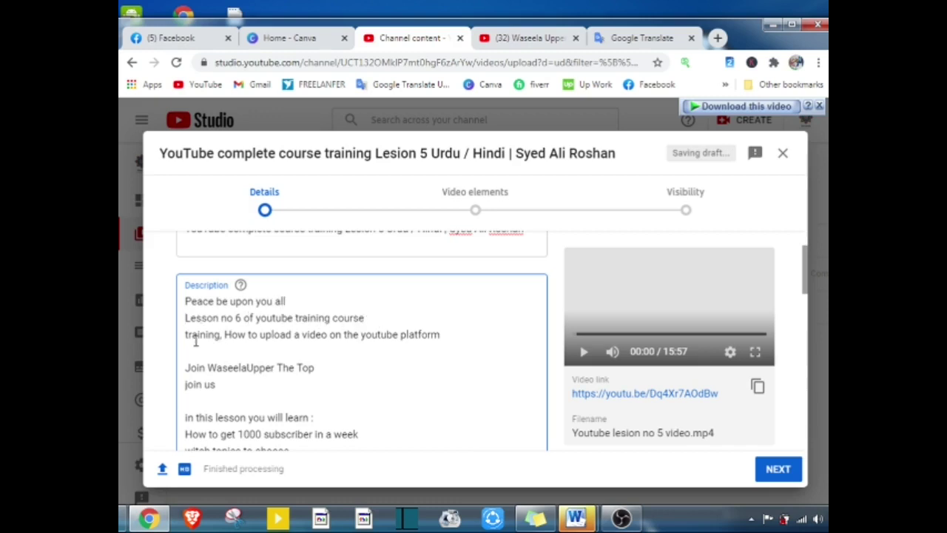
Capitalize the first letter of "training" at the start of the description's third line
left_click_drag(187, 336, 185, 341)
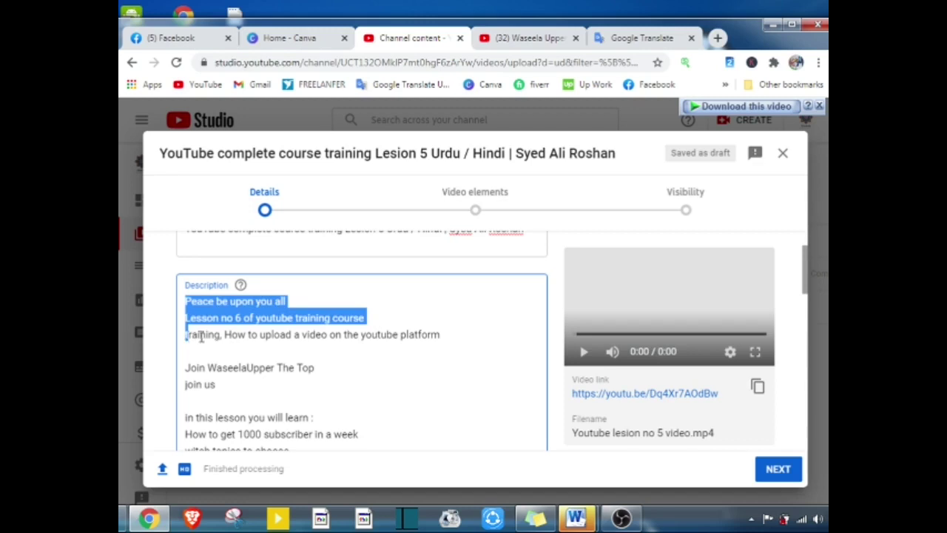
left_click(201, 336)
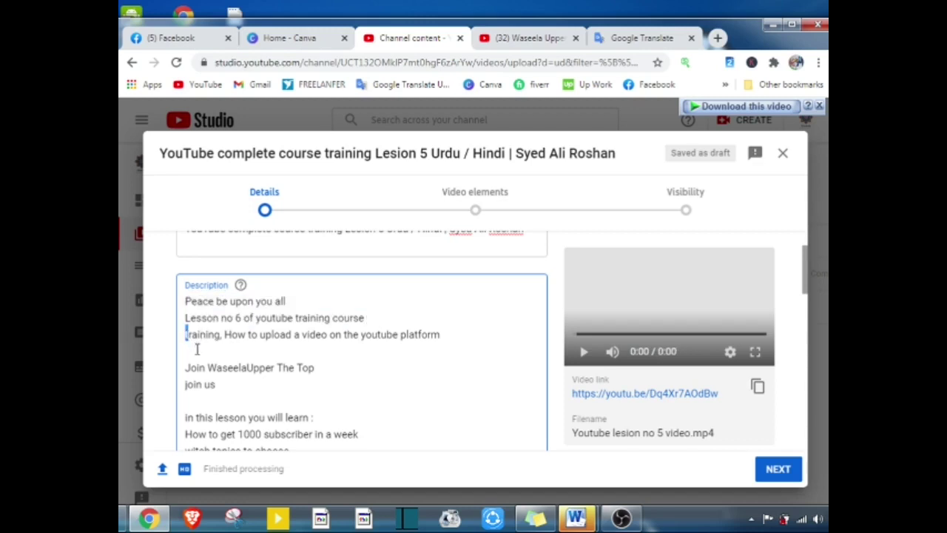
type("T")
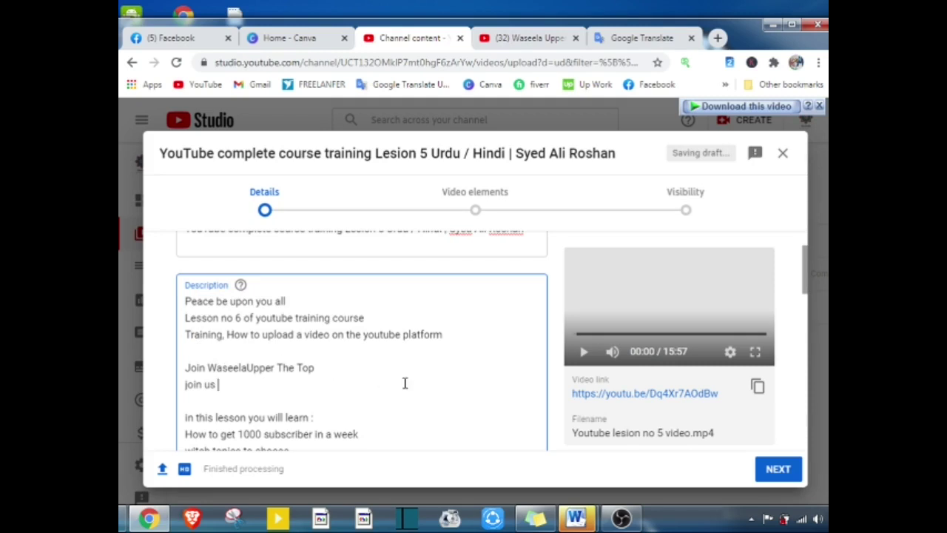
Review the description's opening lines and its list of lesson topics, including the lines on creating and growing a YouTube channel
scroll(405, 382, "down", 1)
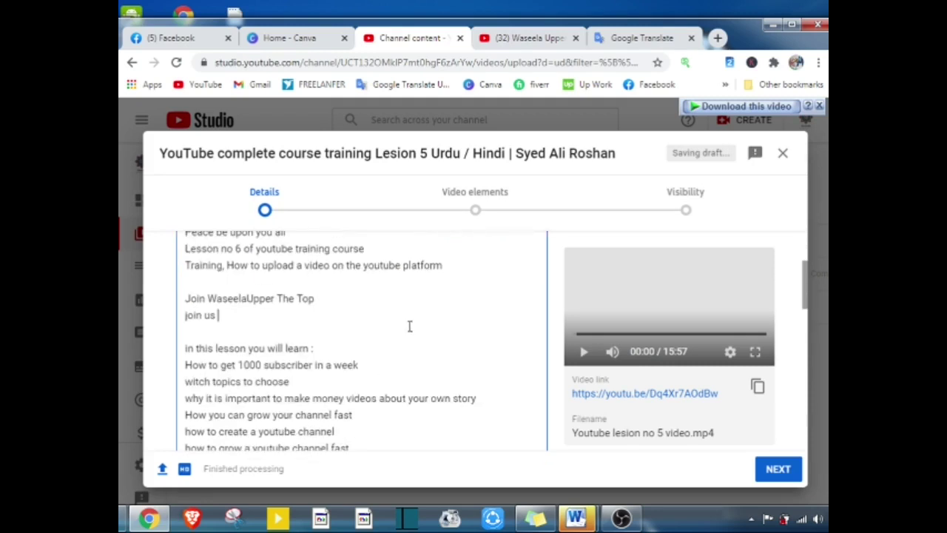
scroll(410, 327, "down", 2)
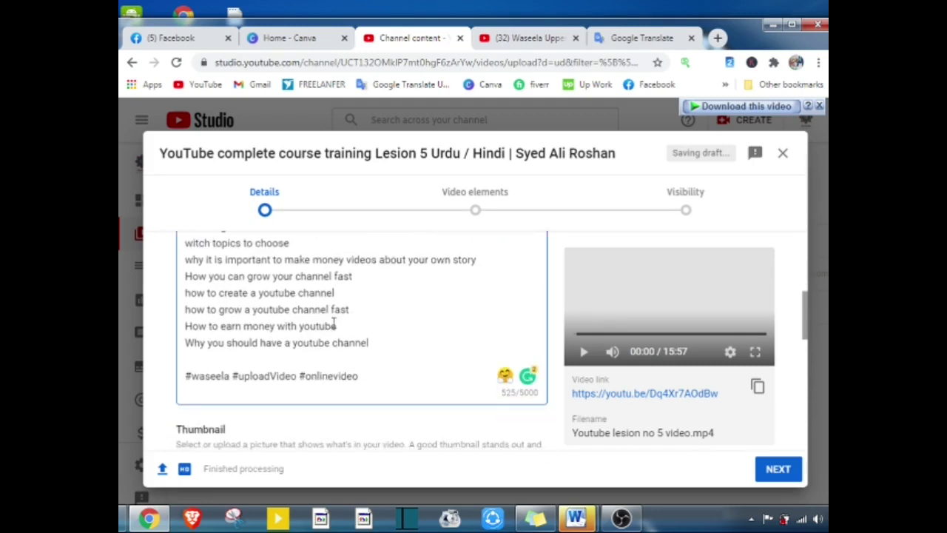
scroll(333, 324, "up", 2)
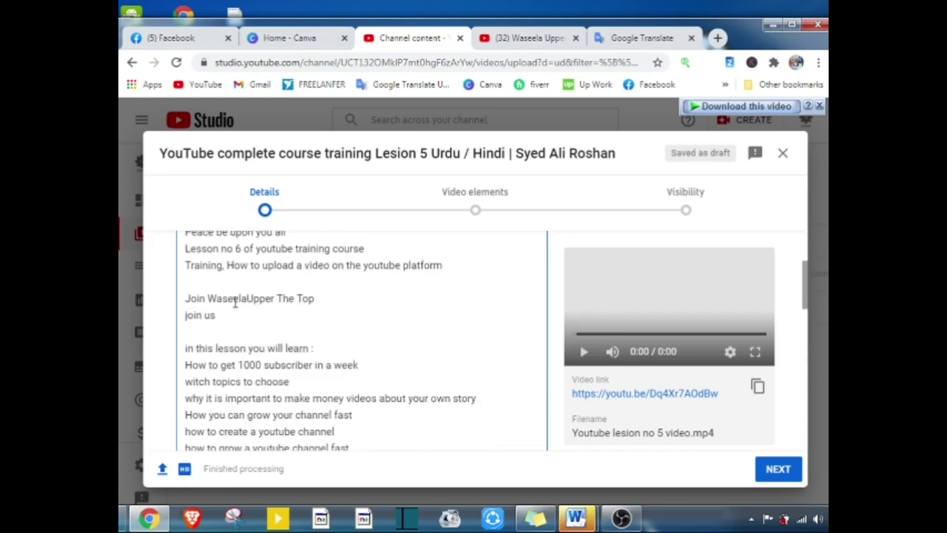
scroll(237, 309, "up", 1)
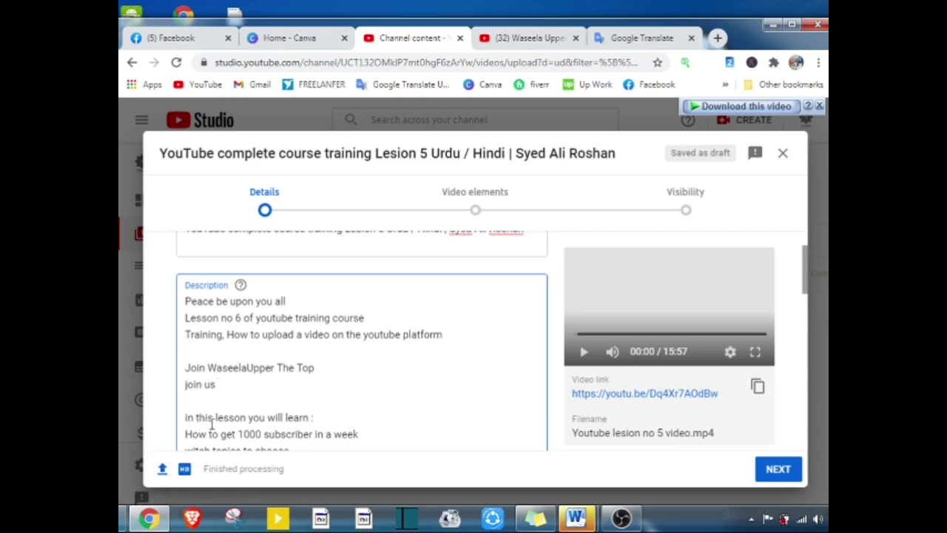
left_click_drag(309, 418, 185, 419)
scroll(271, 425, "down", 3)
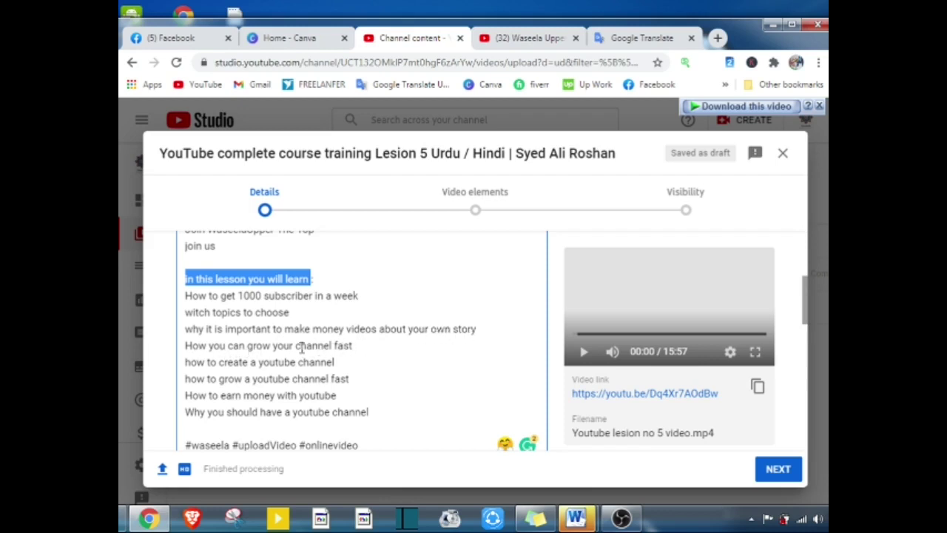
left_click_drag(360, 348, 330, 362)
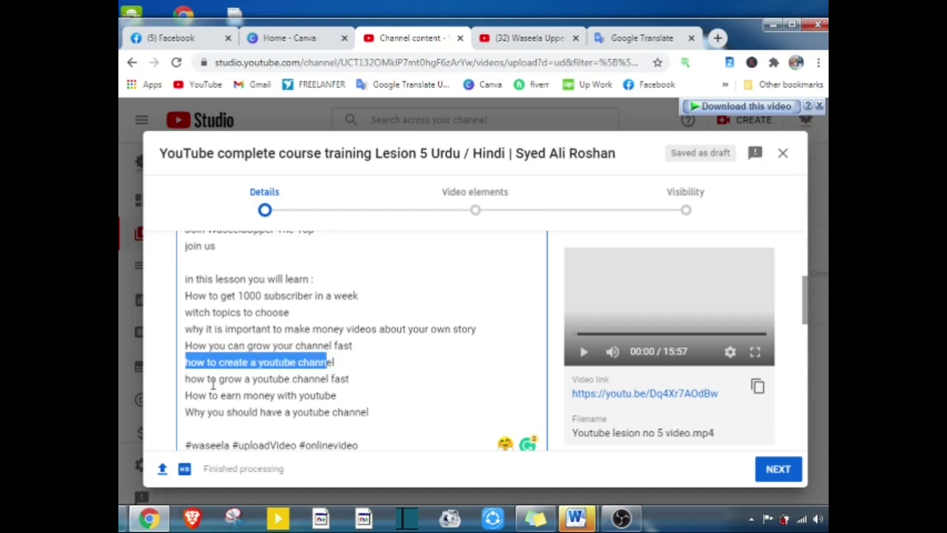
left_click_drag(190, 379, 359, 380)
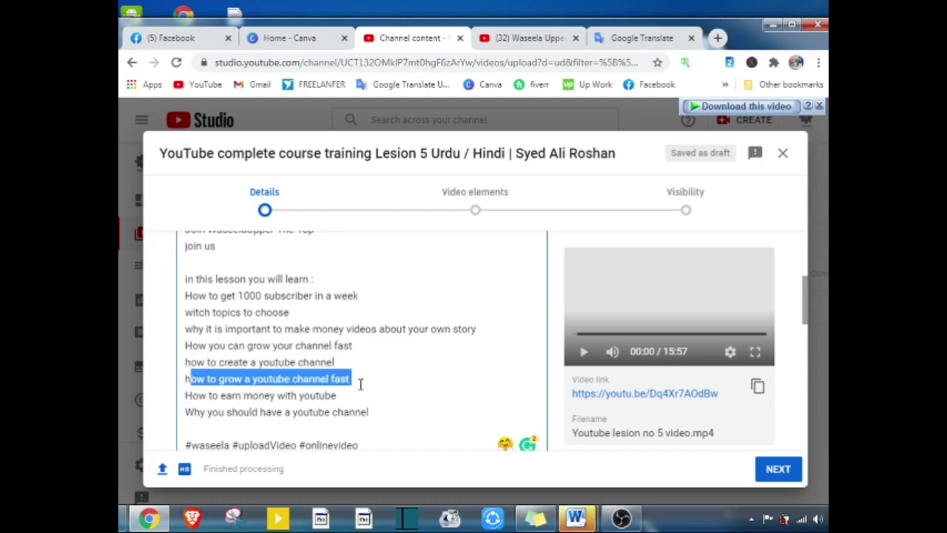
Examine the hashtags #waseela, #uploadVideo and #onlinevideo at the description's end and look over the surrounding details
scroll(365, 382, "down", 2)
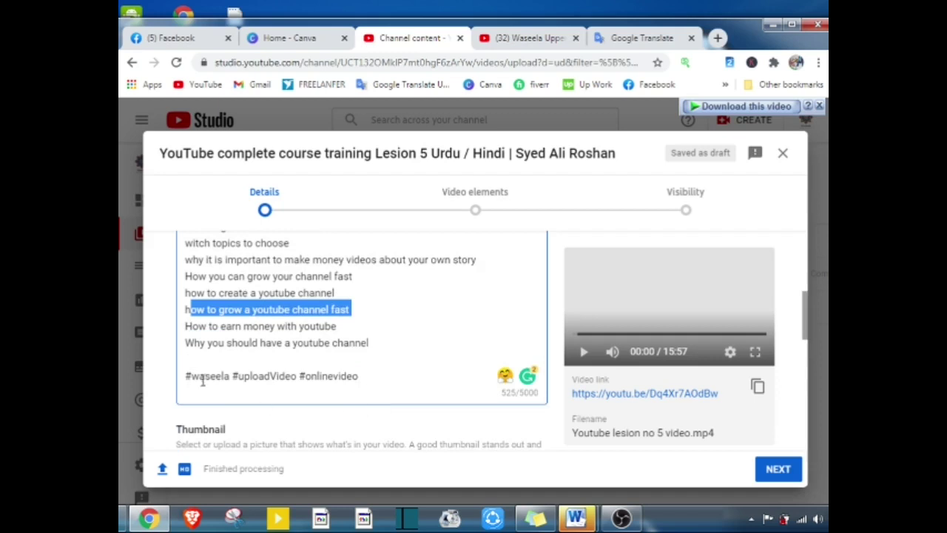
left_click_drag(185, 375, 235, 375)
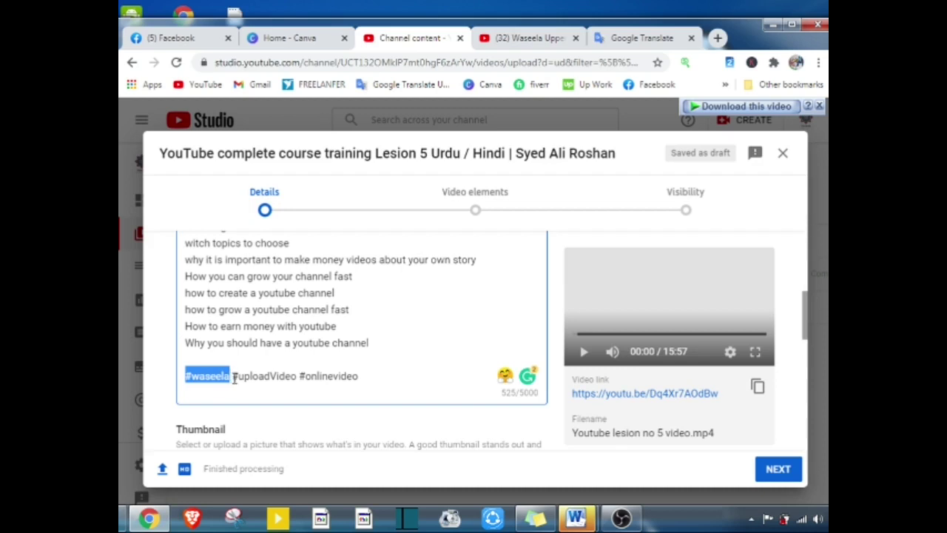
left_click_drag(233, 375, 296, 375)
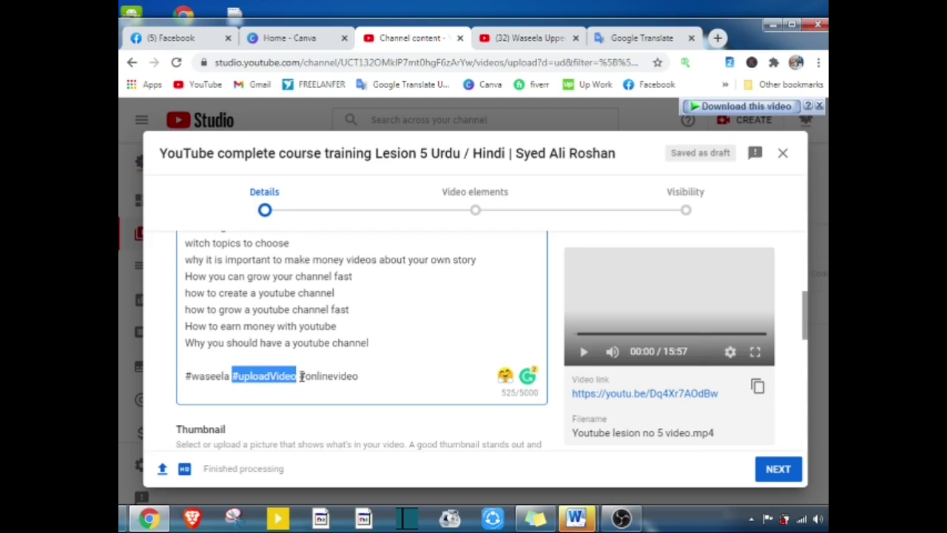
left_click_drag(300, 376, 361, 378)
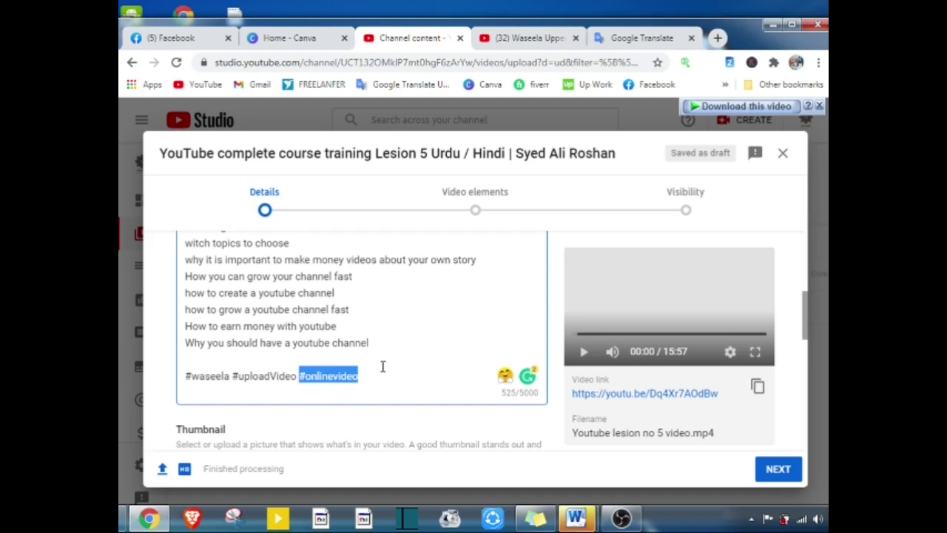
scroll(396, 377, "up", 2)
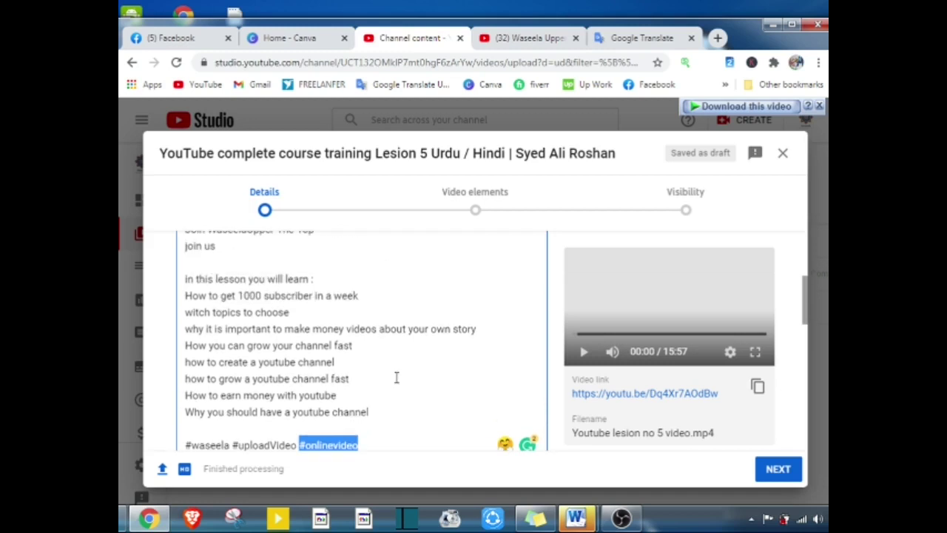
scroll(397, 377, "down", 5)
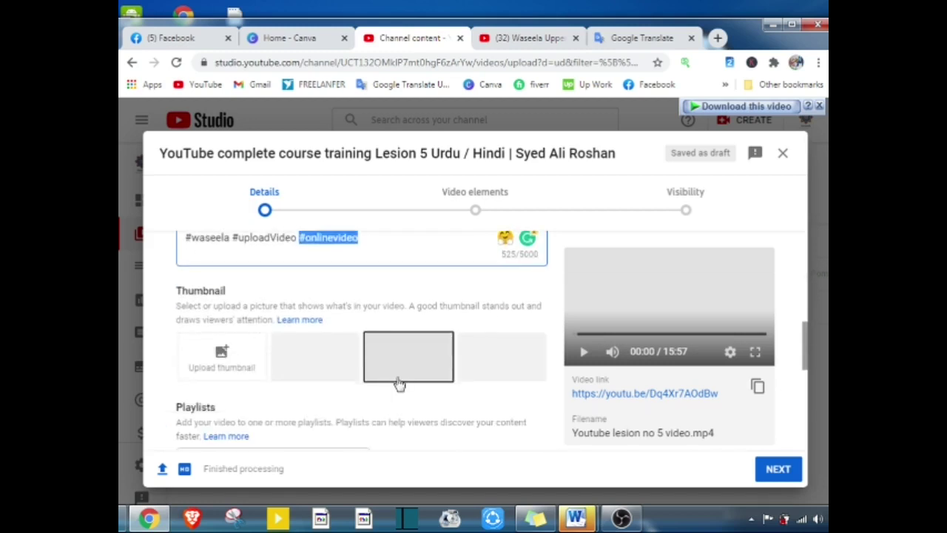
scroll(397, 380, "up", 2)
scroll(400, 383, "up", 6)
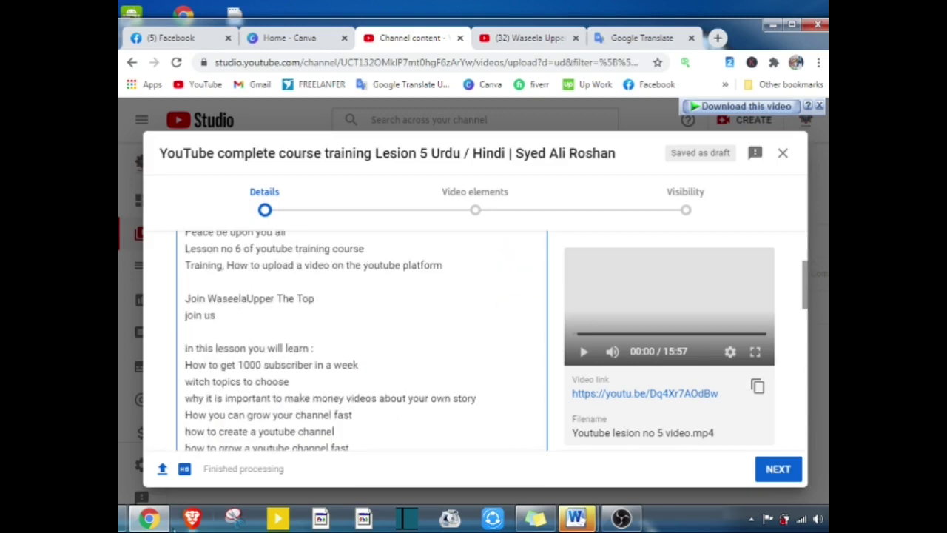
Open the recent Word document "Video plan" and maximize its window
mouse_move(576, 517)
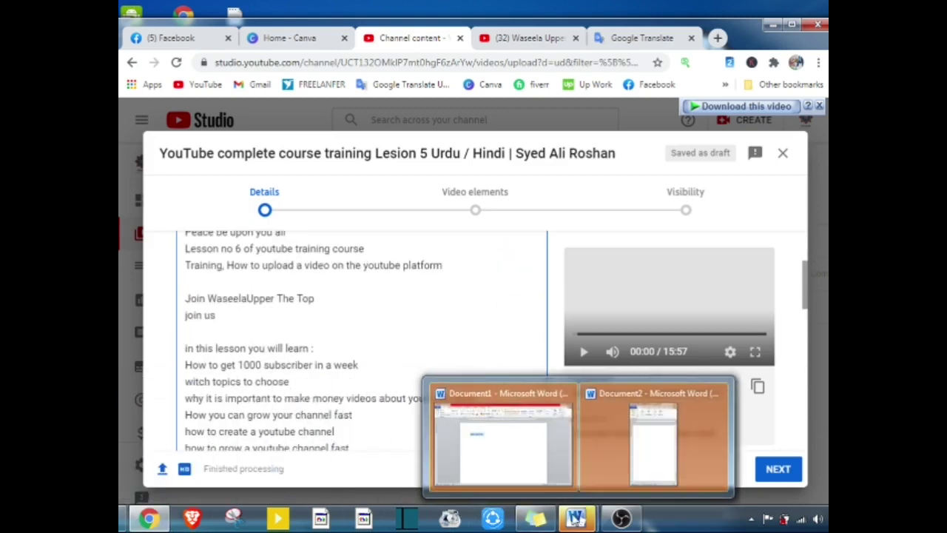
left_click(124, 517)
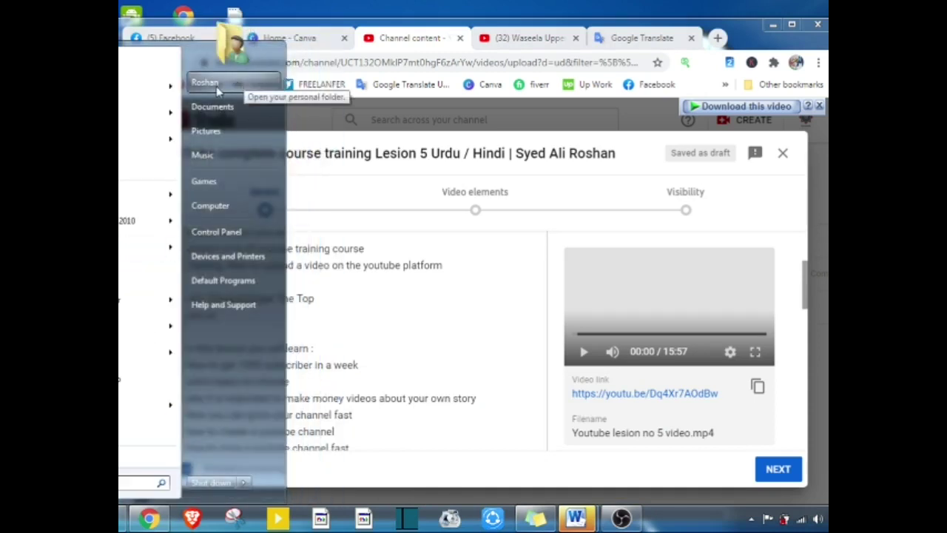
mouse_move(164, 247)
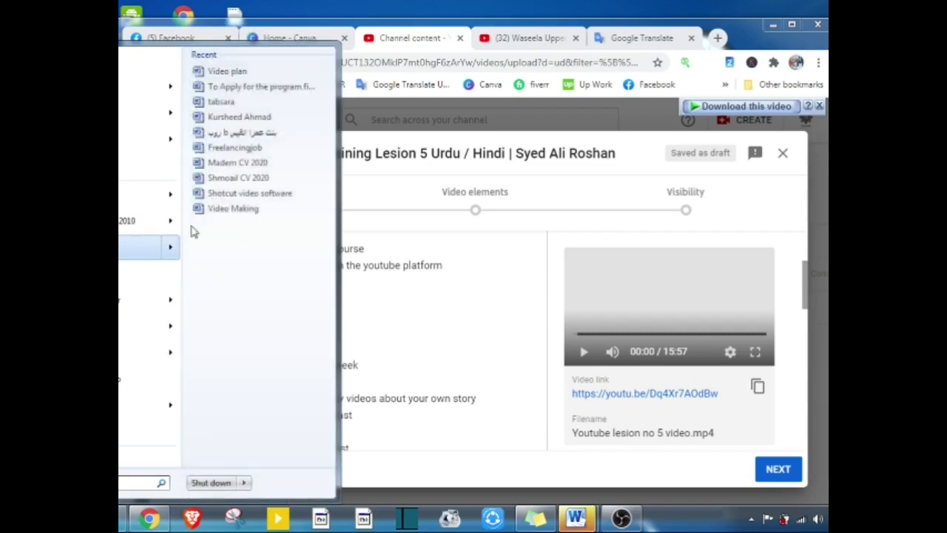
left_click(243, 69)
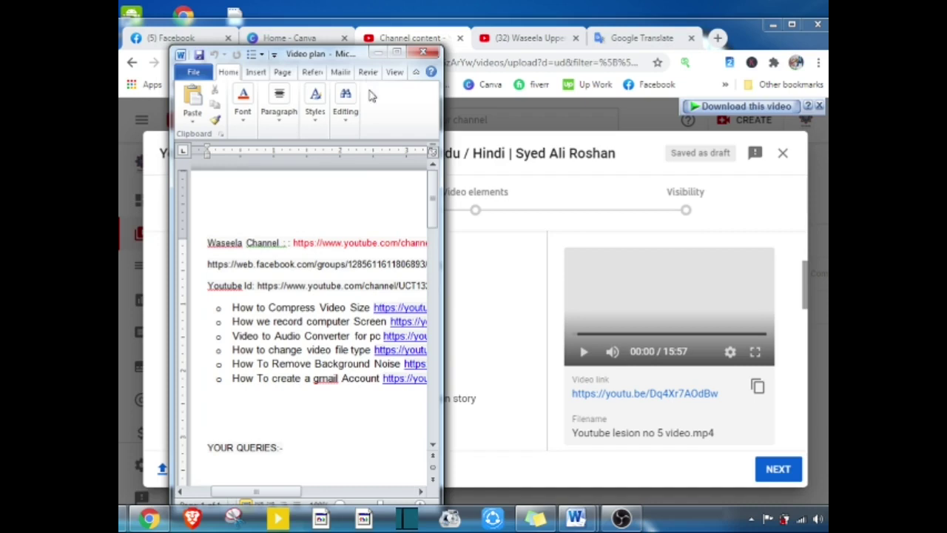
double_click(362, 53)
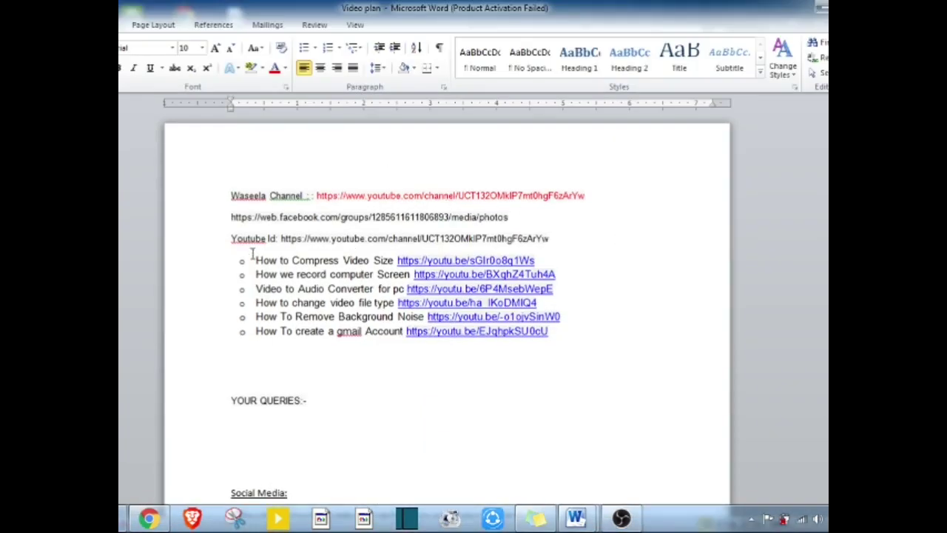
Copy the Social Media block with its follow links and contact email from the Word document into the YouTube description, below "join us"
scroll(256, 360, "down", 4)
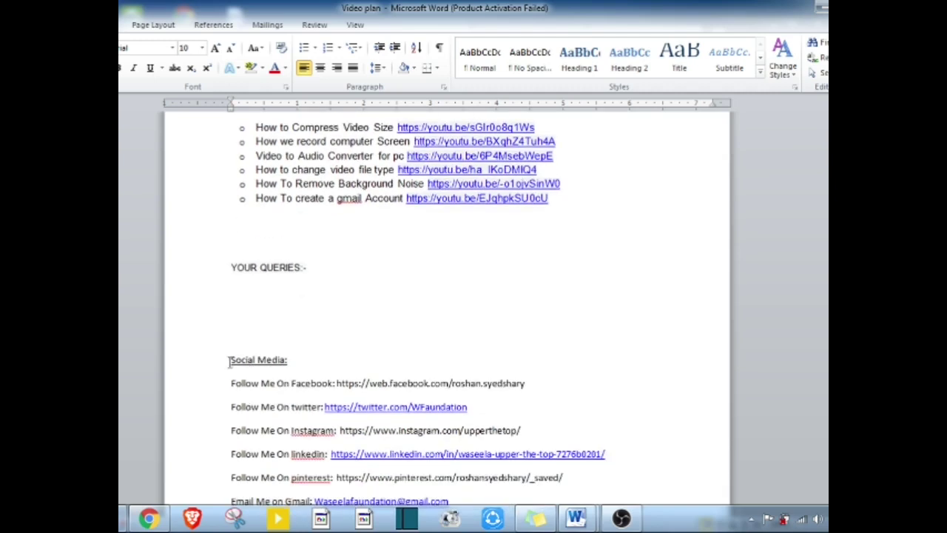
left_click_drag(228, 361, 453, 432)
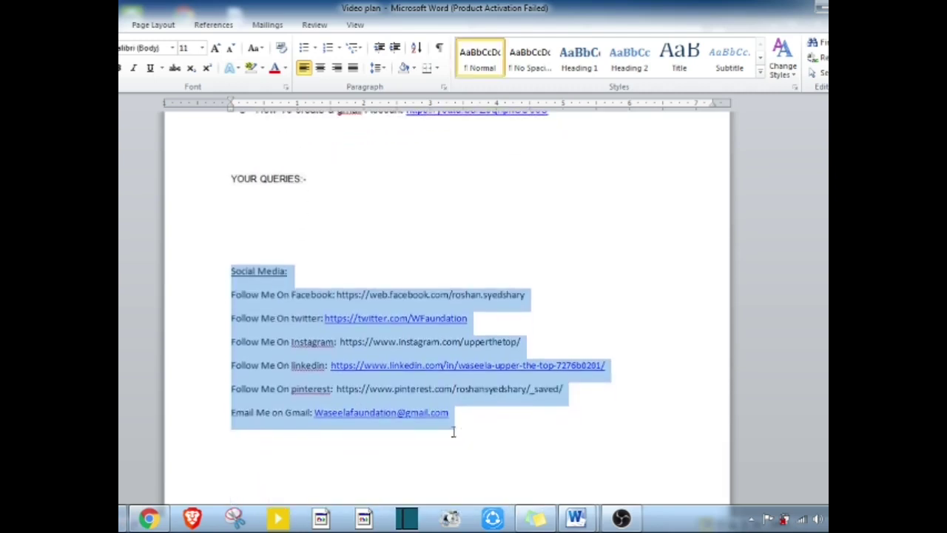
key("alt+Tab")
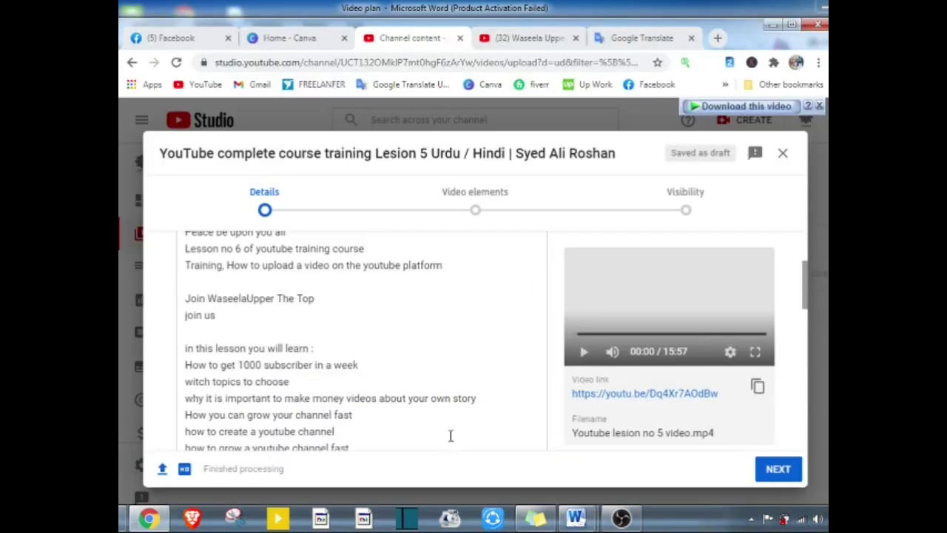
left_click(217, 314)
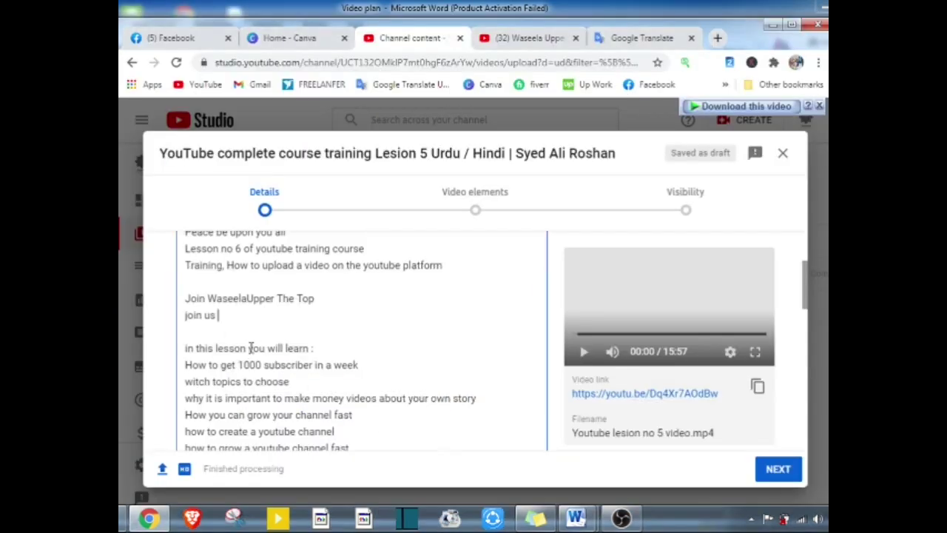
key("Return")
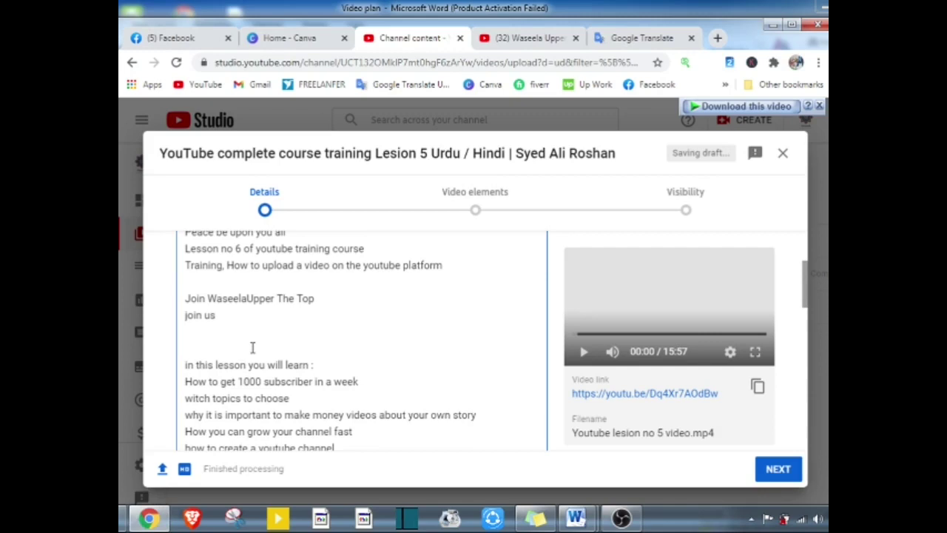
key("ctrl+v")
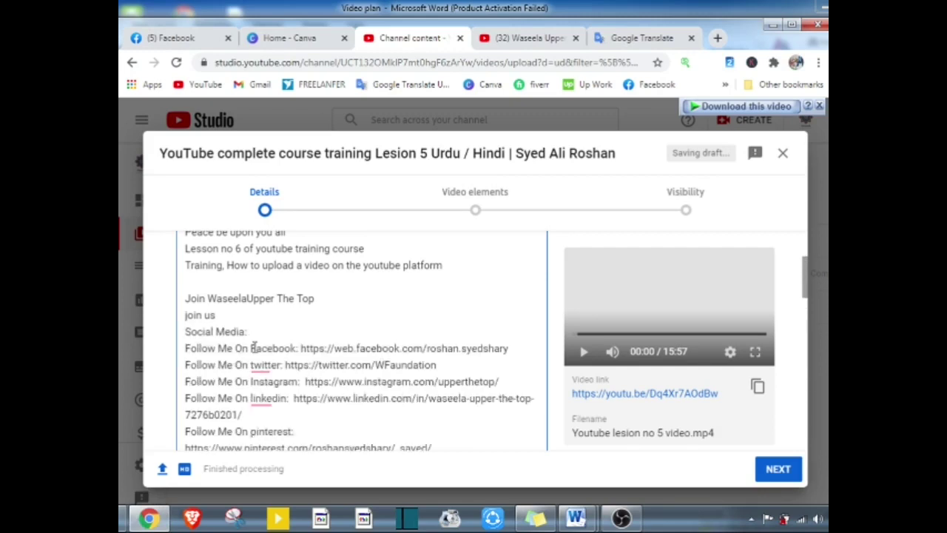
Correct the capitalization of Twitter, LinkedIn and Pinterest in the description's social media lines using the Grammarly suggestions
scroll(266, 344, "down", 1)
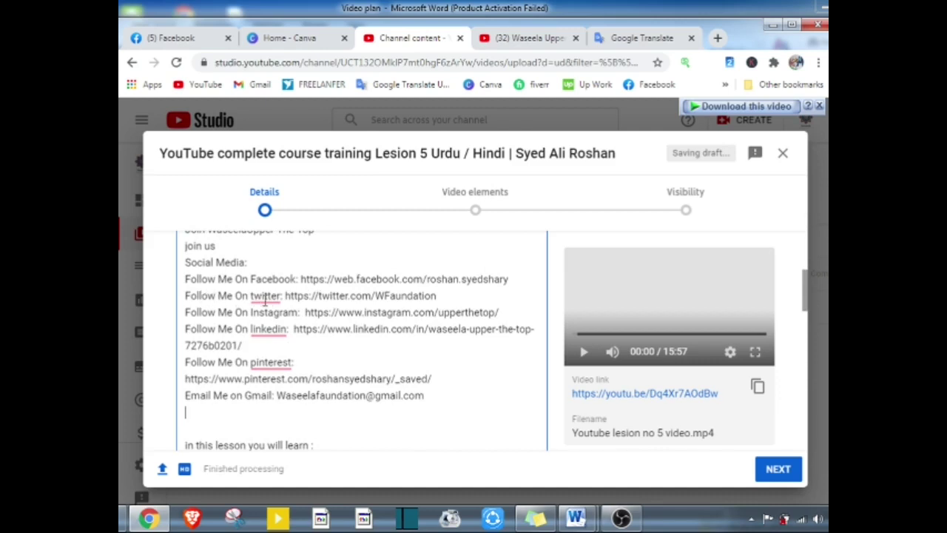
mouse_move(267, 297)
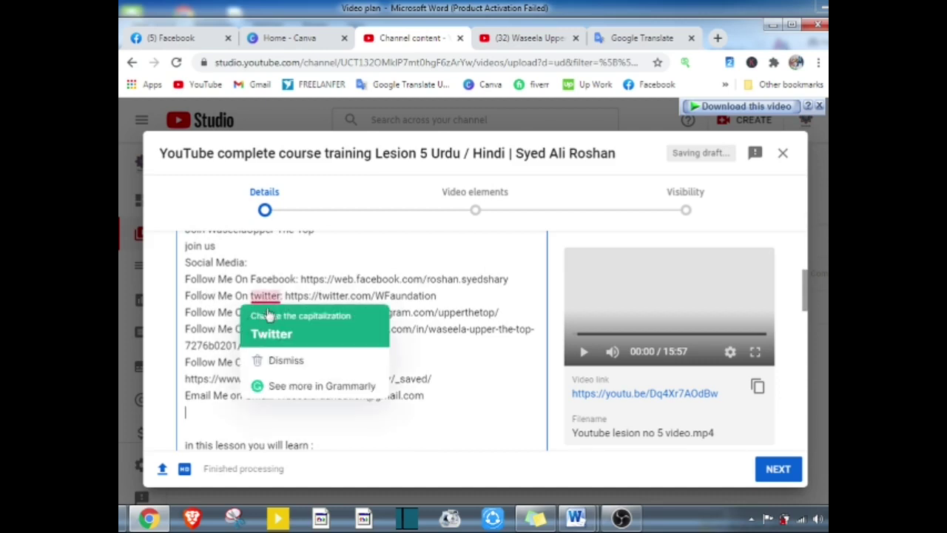
left_click(274, 334)
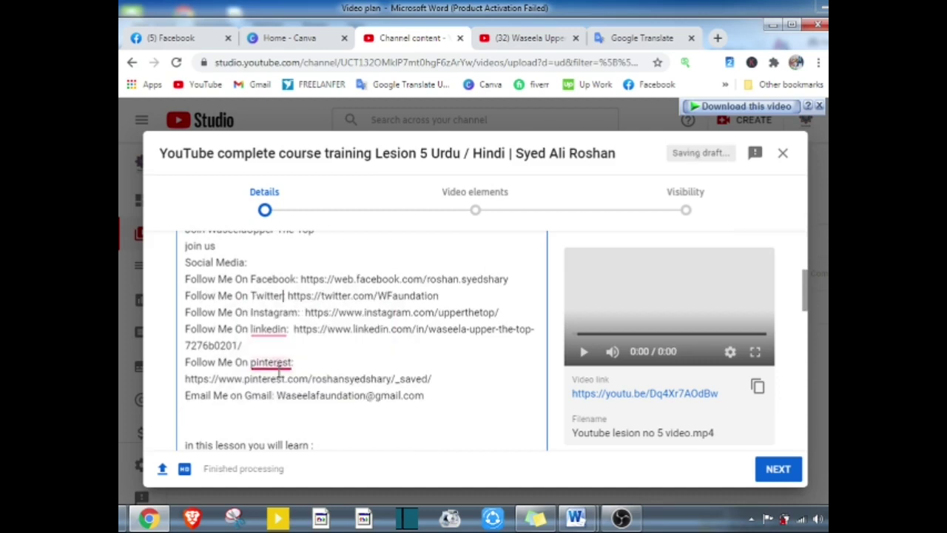
mouse_move(267, 329)
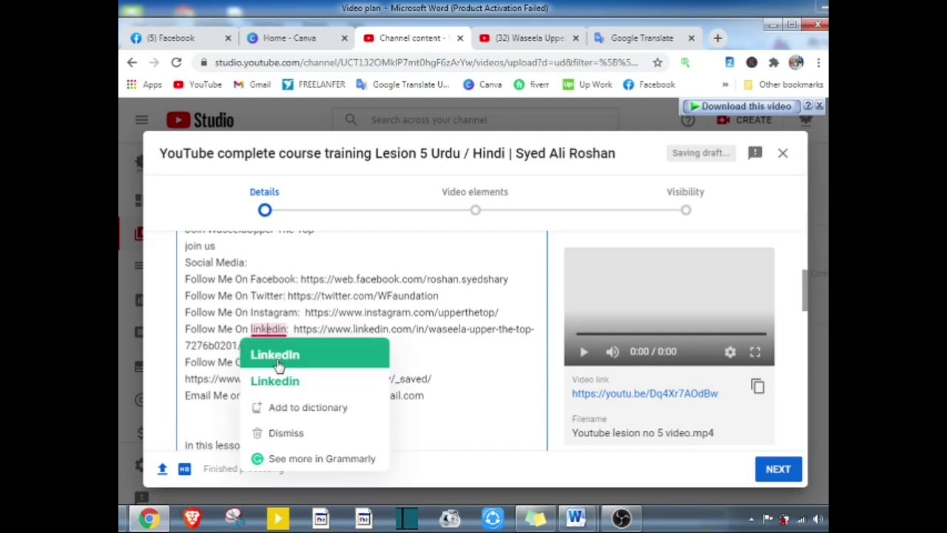
left_click(278, 356)
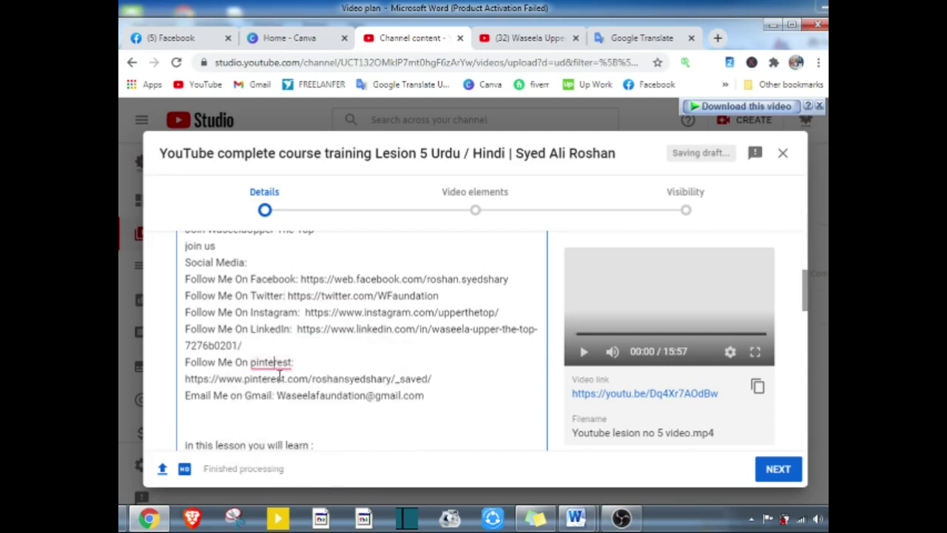
mouse_move(278, 363)
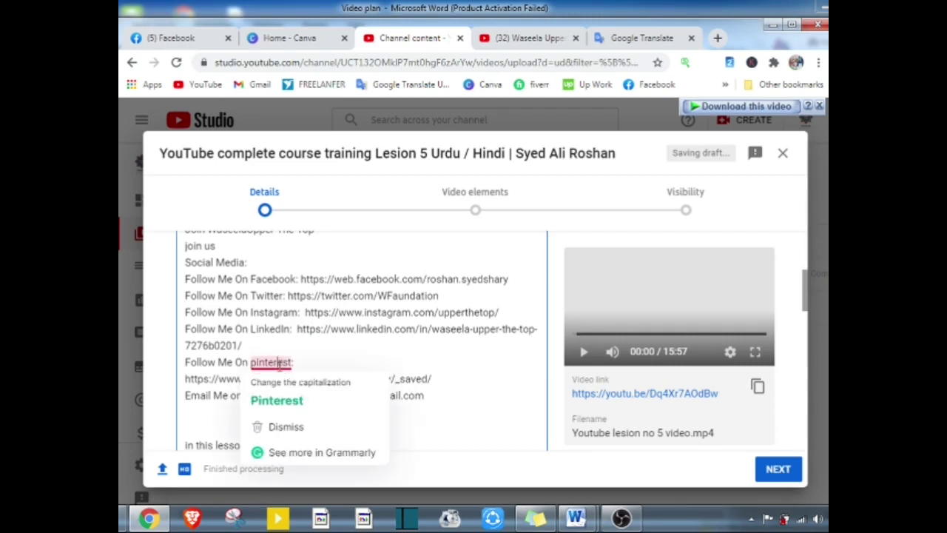
left_click(279, 401)
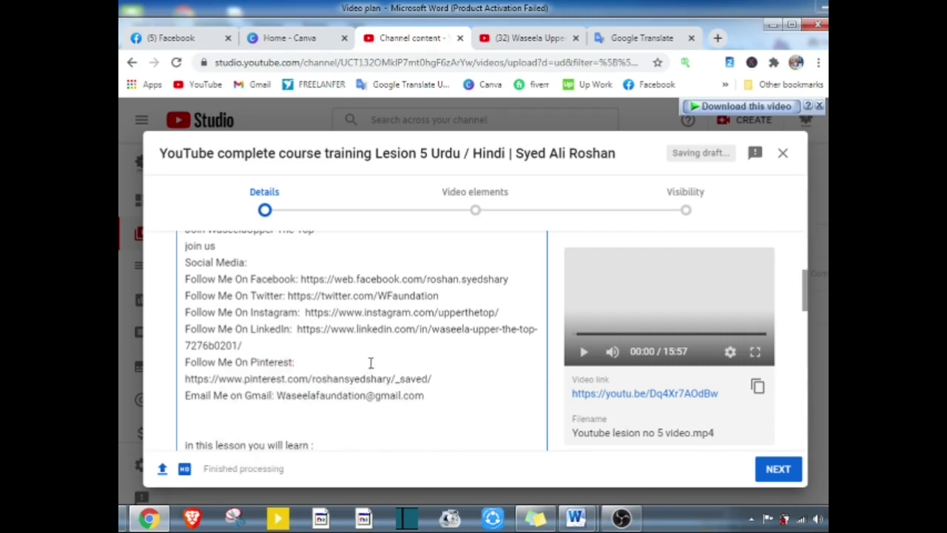
Review the title and the full description down to the hashtags and the thumbnail section
scroll(370, 370, "down", 3)
scroll(372, 378, "down", 2)
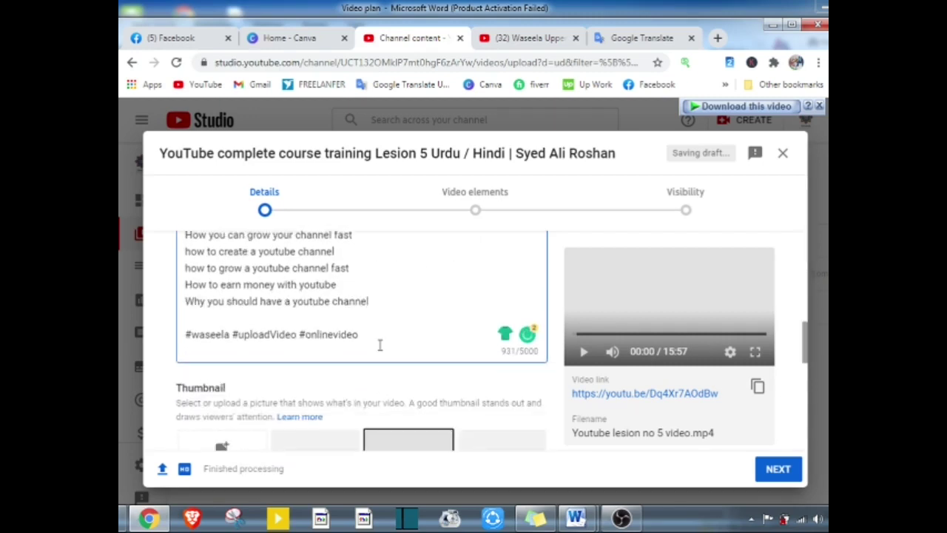
scroll(365, 342, "up", 5)
scroll(355, 340, "up", 6)
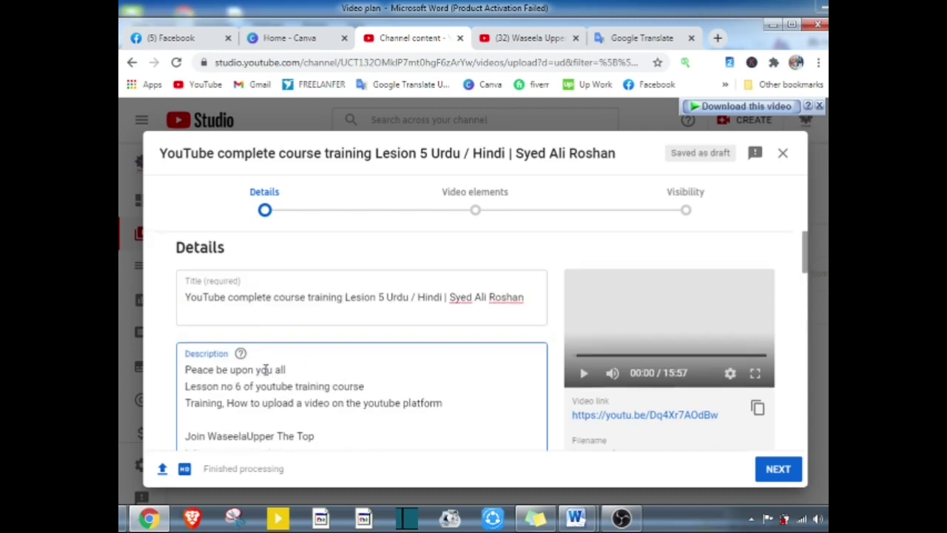
scroll(265, 369, "down", 5)
scroll(259, 370, "down", 3)
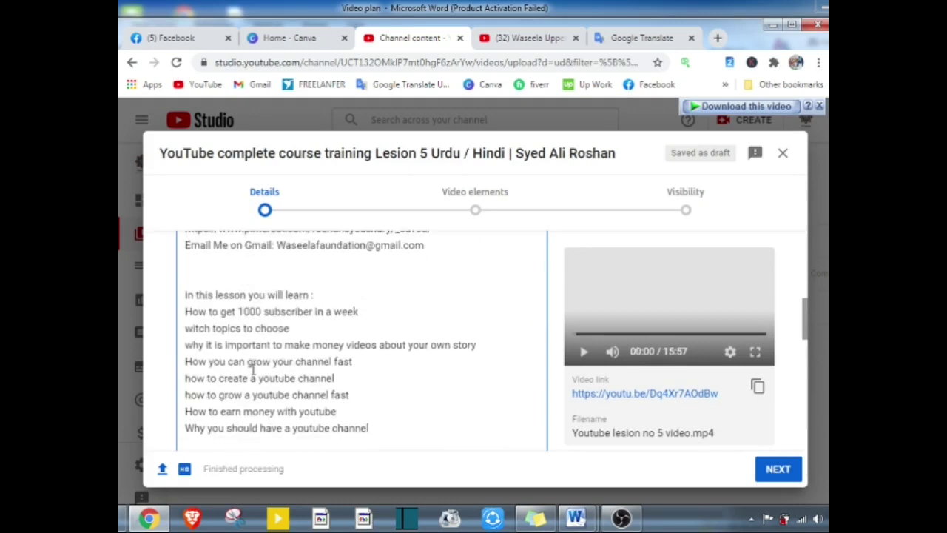
scroll(253, 368, "down", 6)
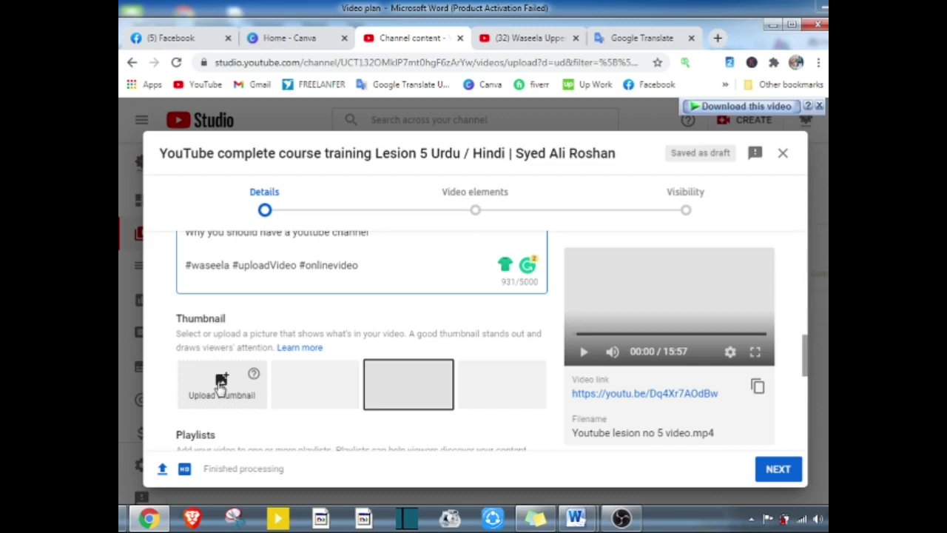
Switch to the already open Canva home page, staying on the YouTube upload page if asked to leave it
left_click(491, 86)
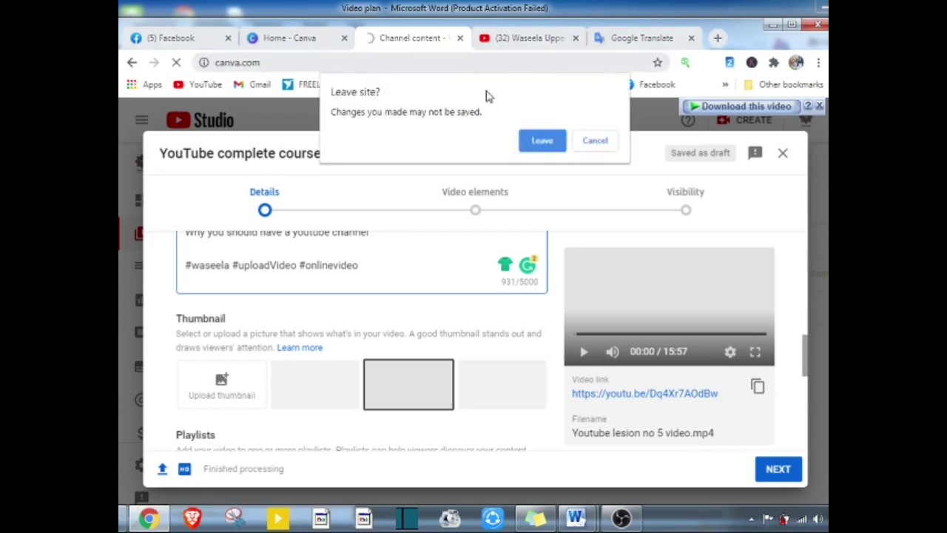
left_click(592, 143)
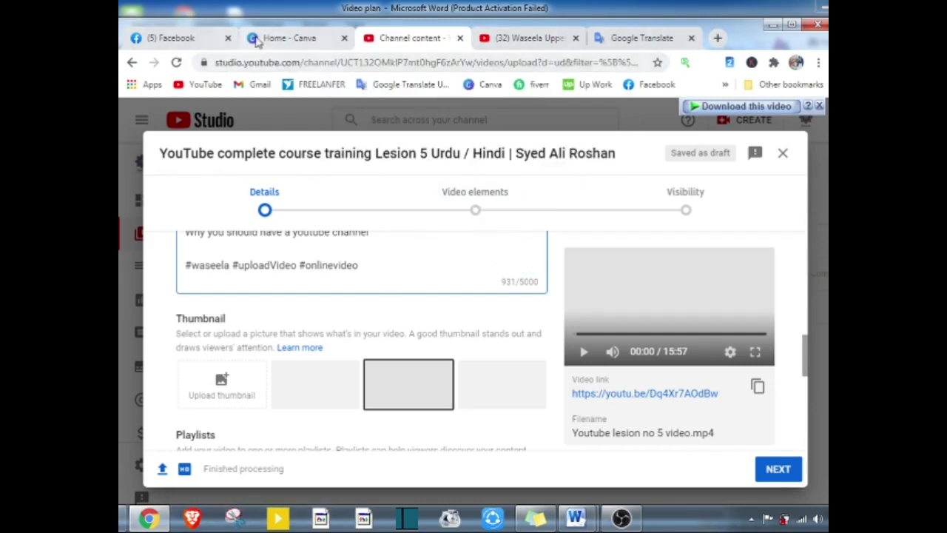
left_click(281, 42)
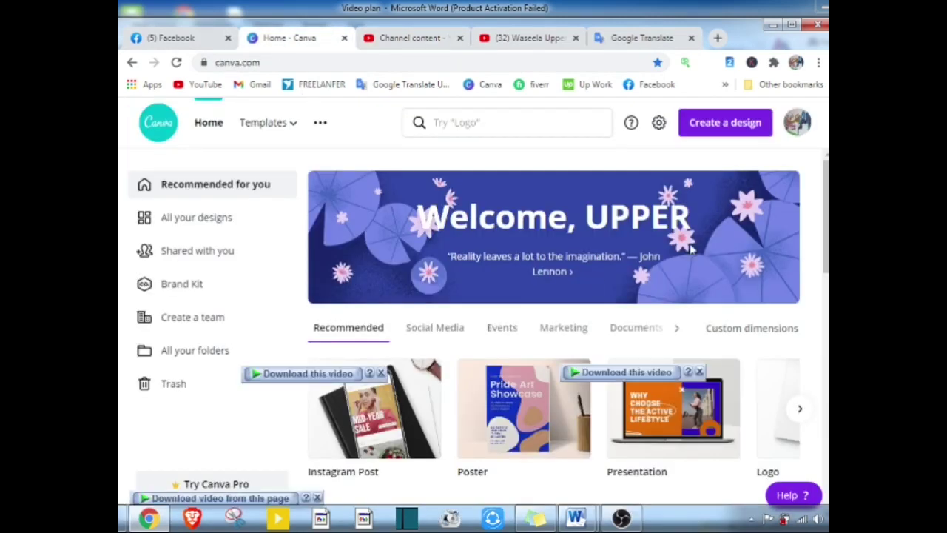
left_click(725, 126)
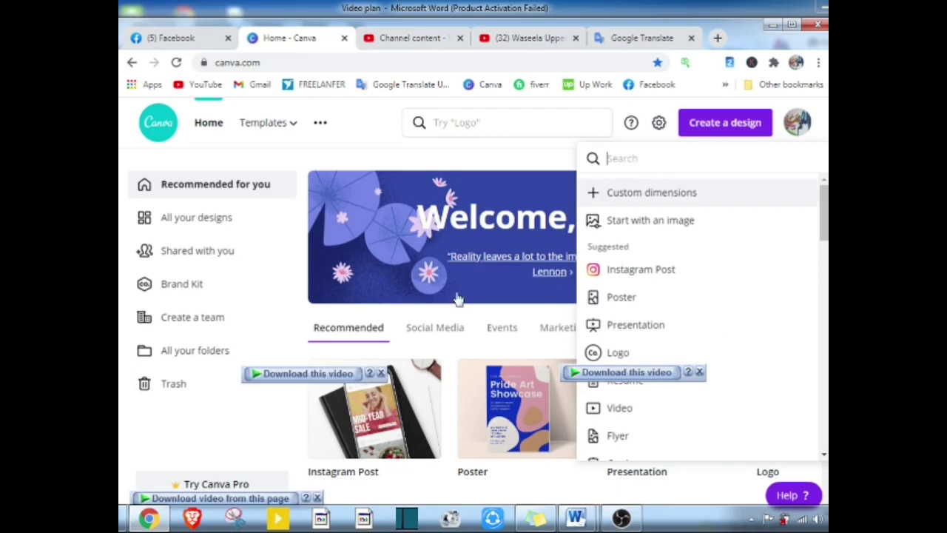
scroll(713, 269, "down", 3)
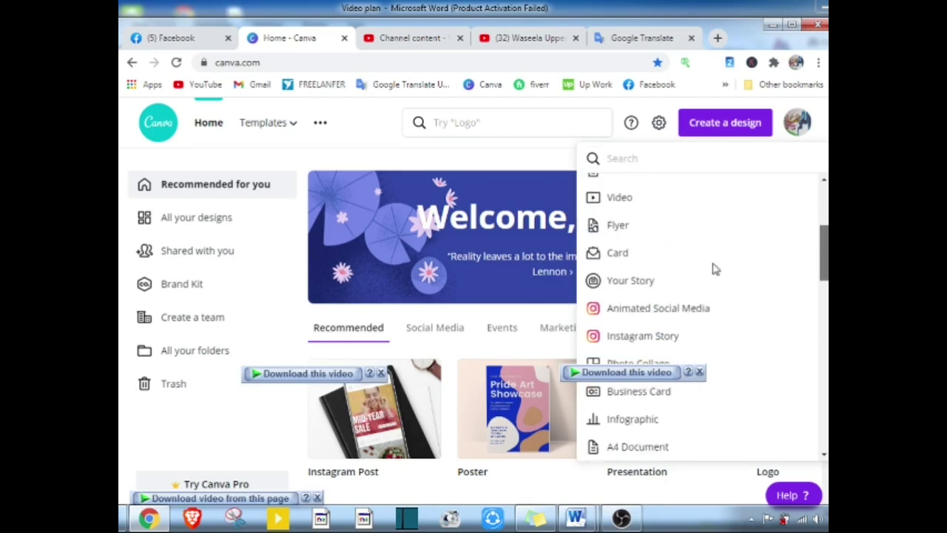
left_click(466, 162)
Open the existing Lesson 5 YouTube course training thumbnail design and close the Canva home page
scroll(603, 362, "down", 2)
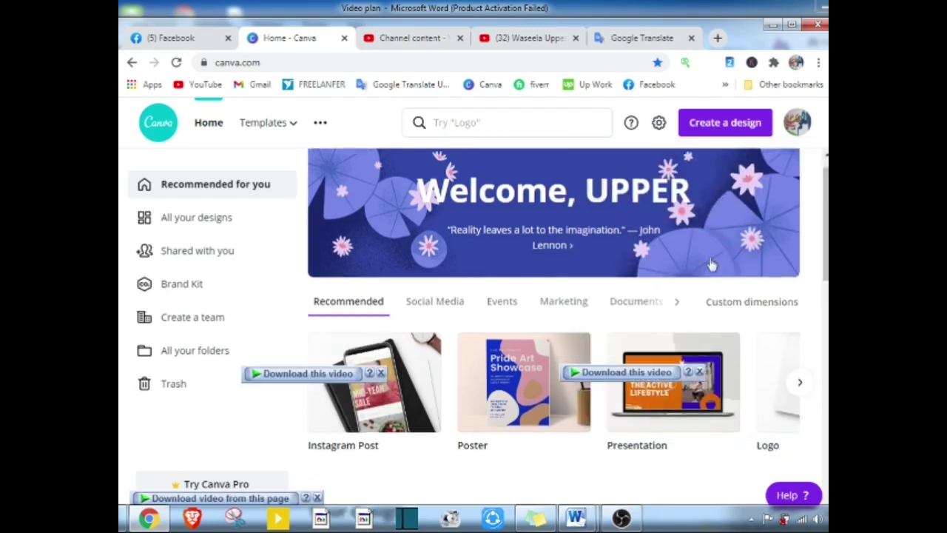
scroll(603, 362, "down", 3)
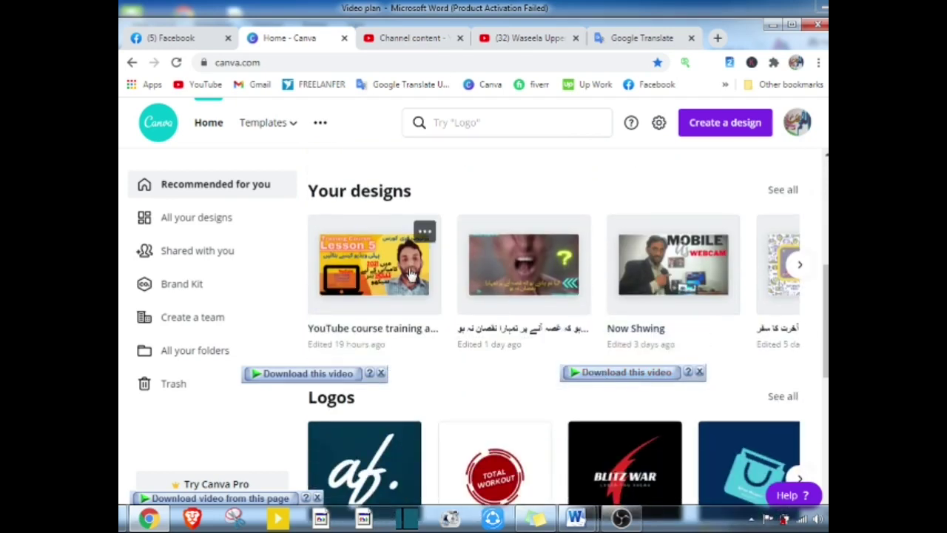
left_click(411, 273)
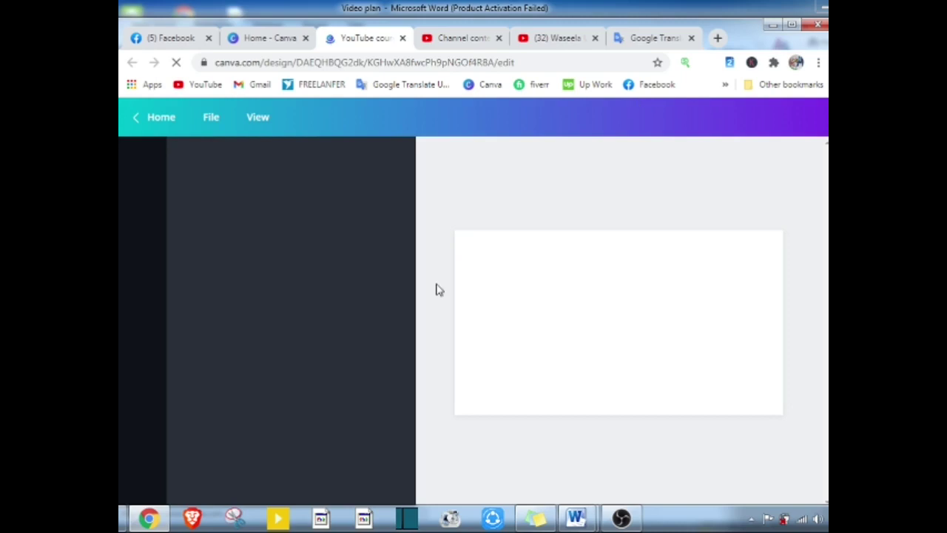
left_click(306, 44)
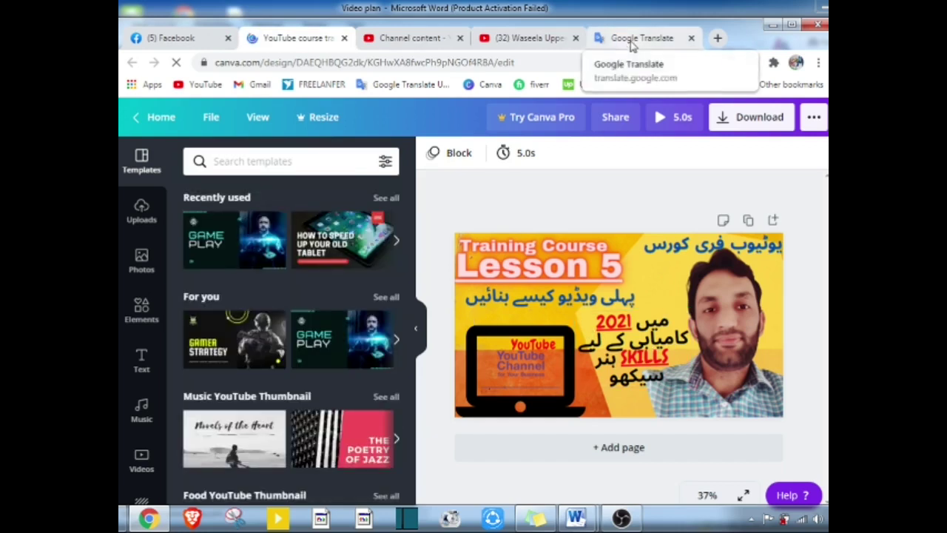
Change the lesson number in the thumbnail's heading to 6 and set it back to 5
left_click(608, 270)
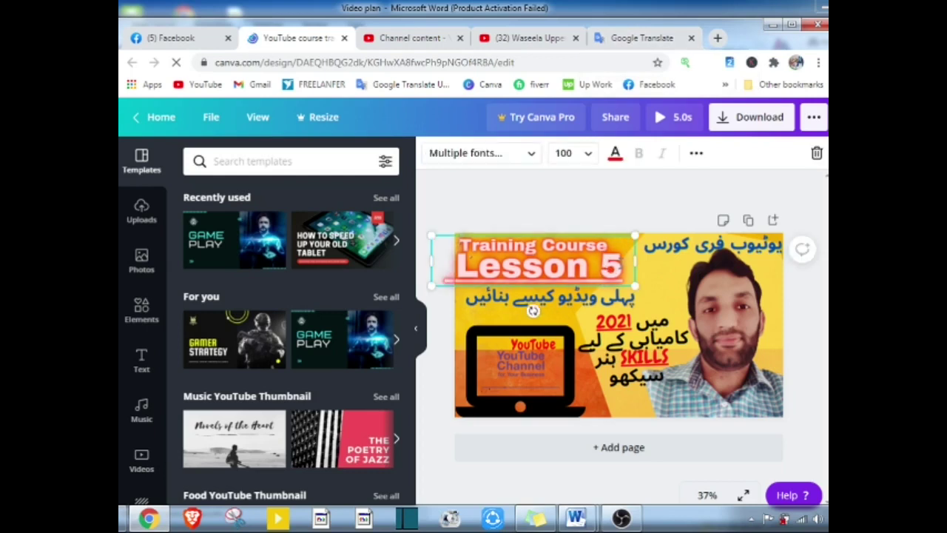
double_click(612, 265)
type("6")
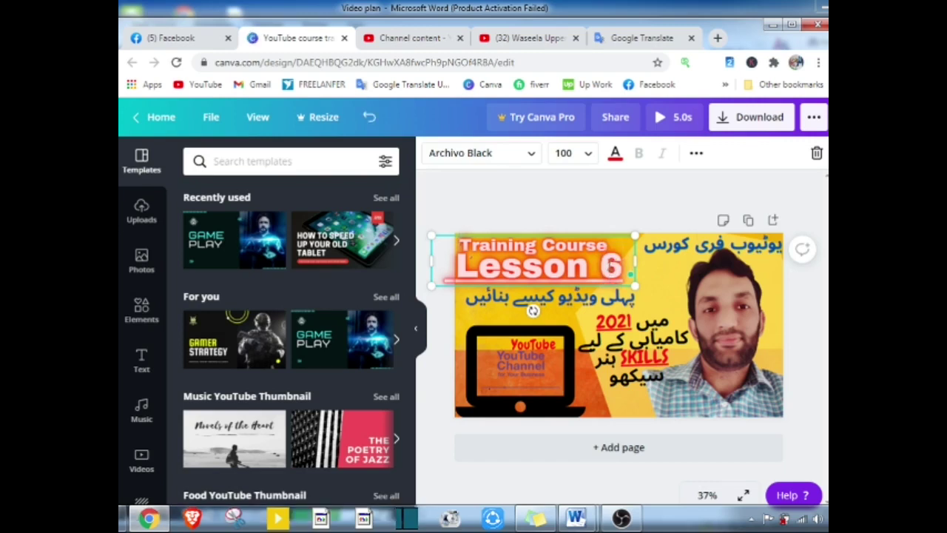
double_click(611, 266)
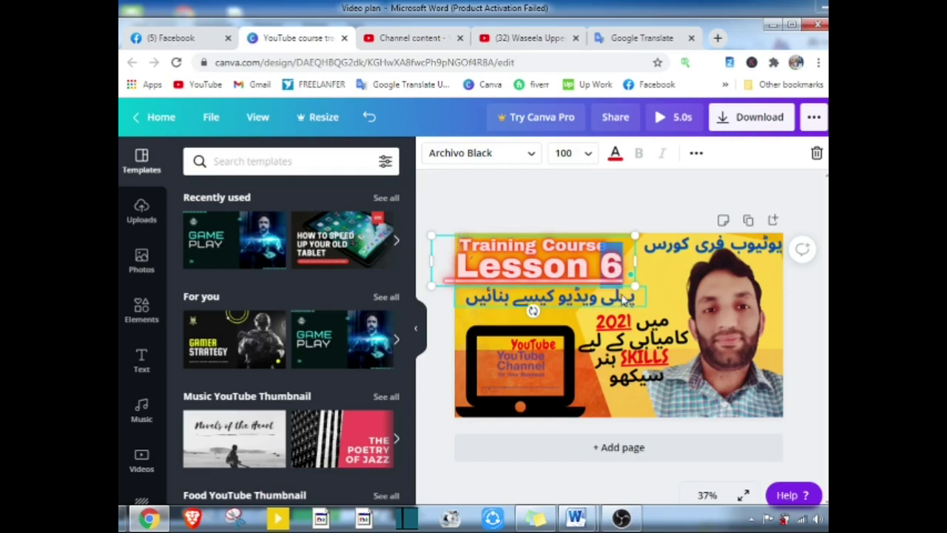
type("5")
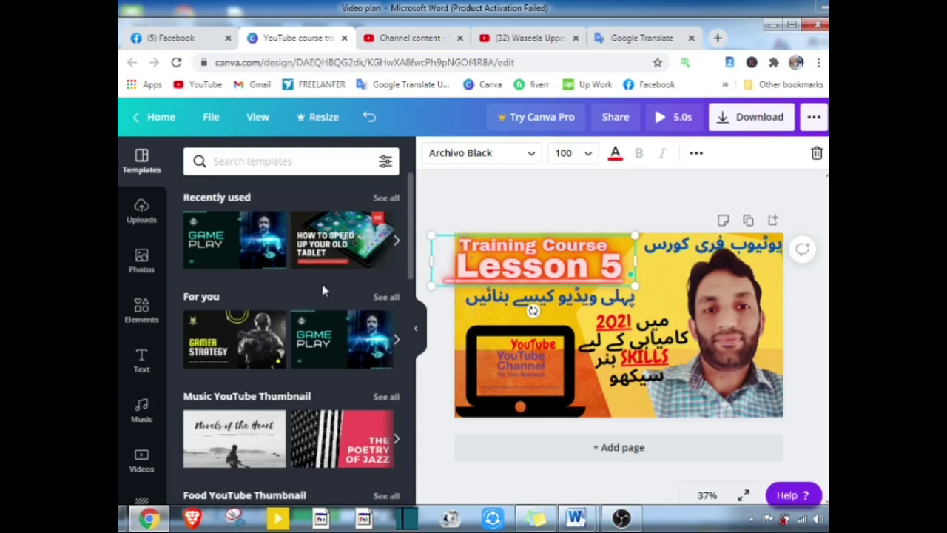
Minimize the Word document and return to the Canva design in Chrome
left_click(772, 25)
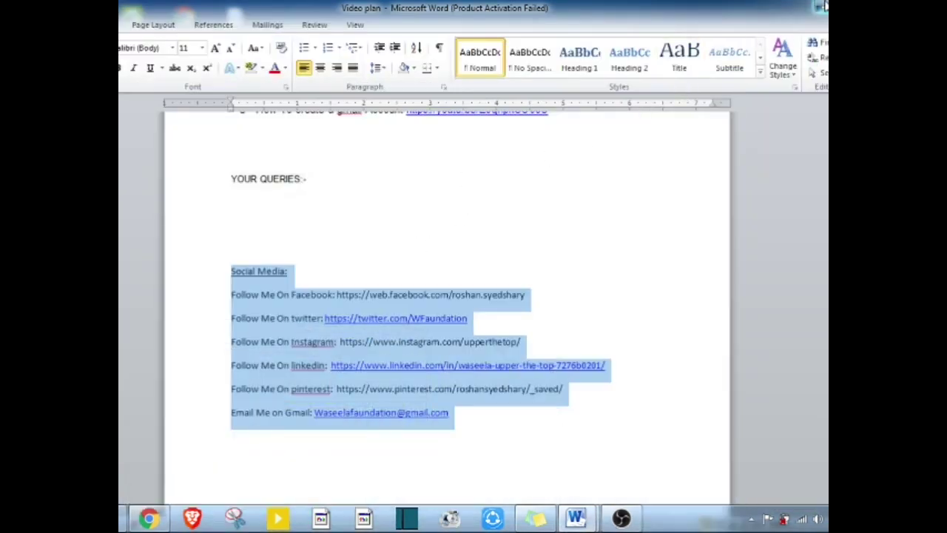
left_click(819, 6)
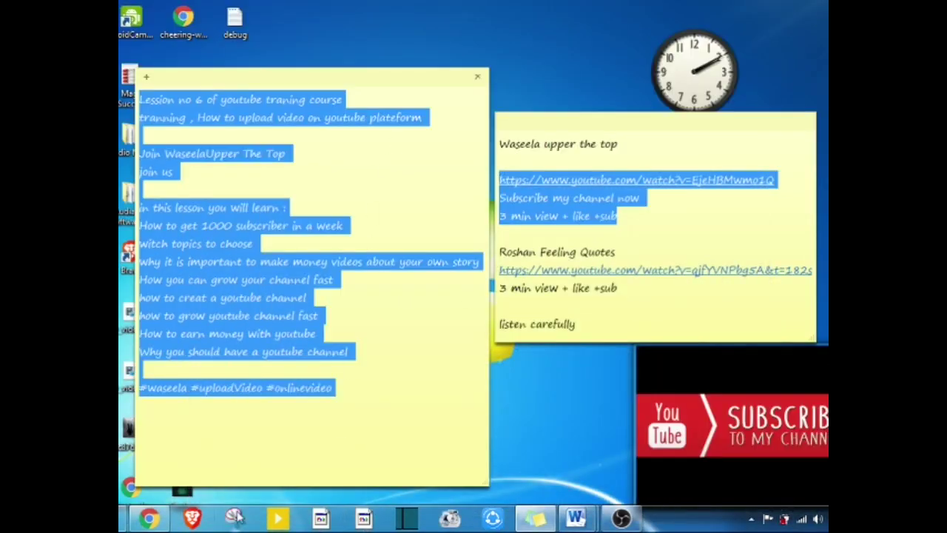
left_click(149, 518)
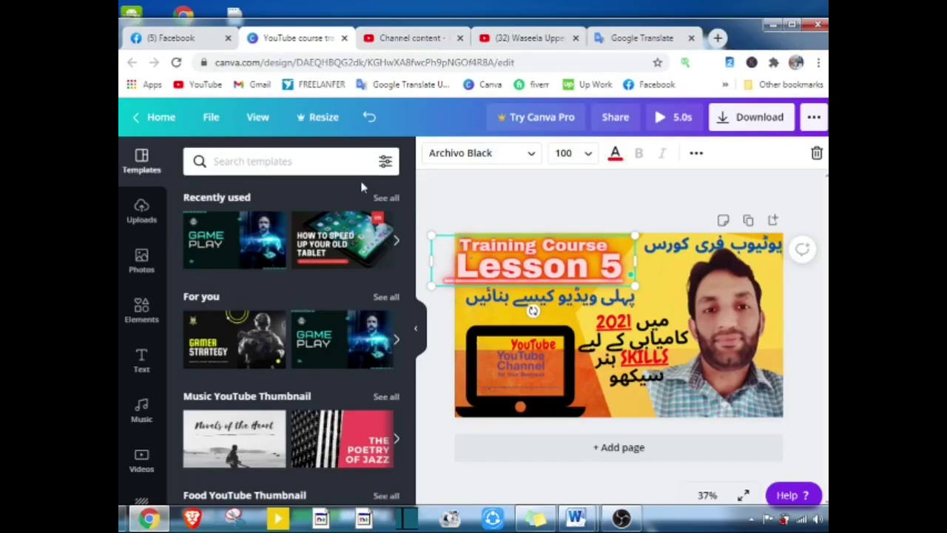
Upload the image "YouTube course training and introduction" from the Downloads folder as the video's custom thumbnail
left_click(415, 41)
left_click(224, 388)
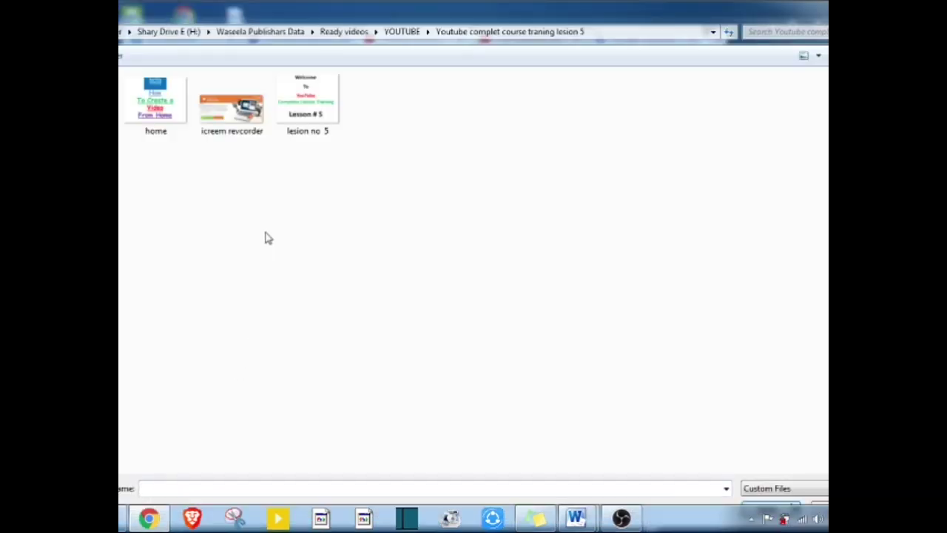
key("BackSpace")
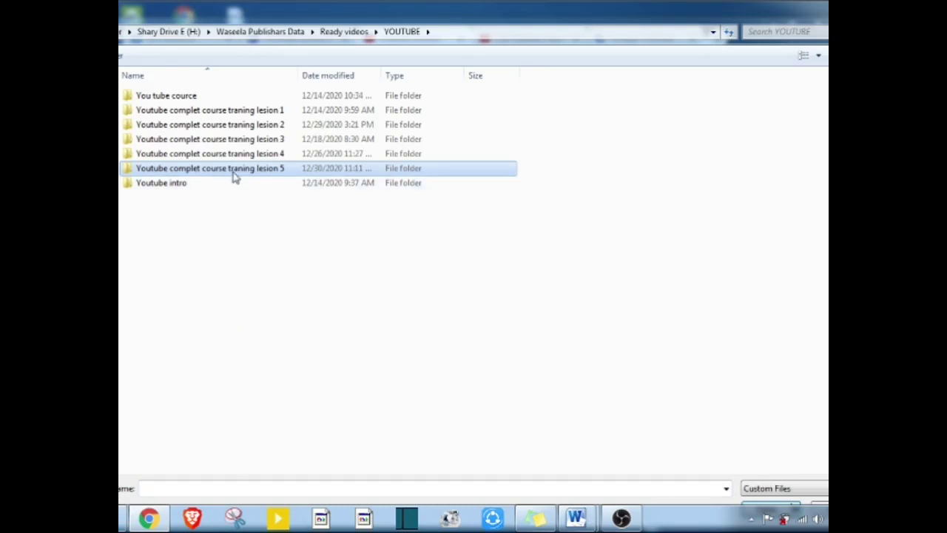
double_click(237, 170)
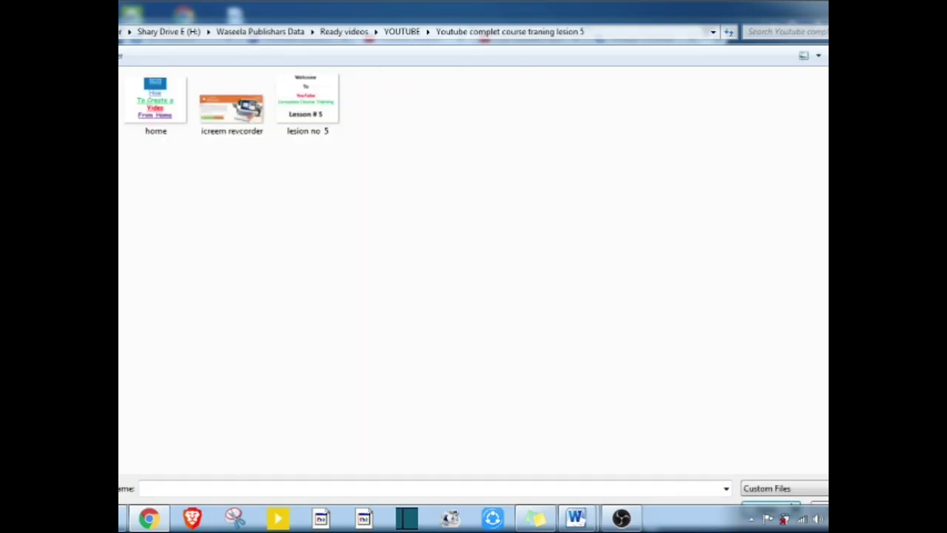
left_click(96, 111)
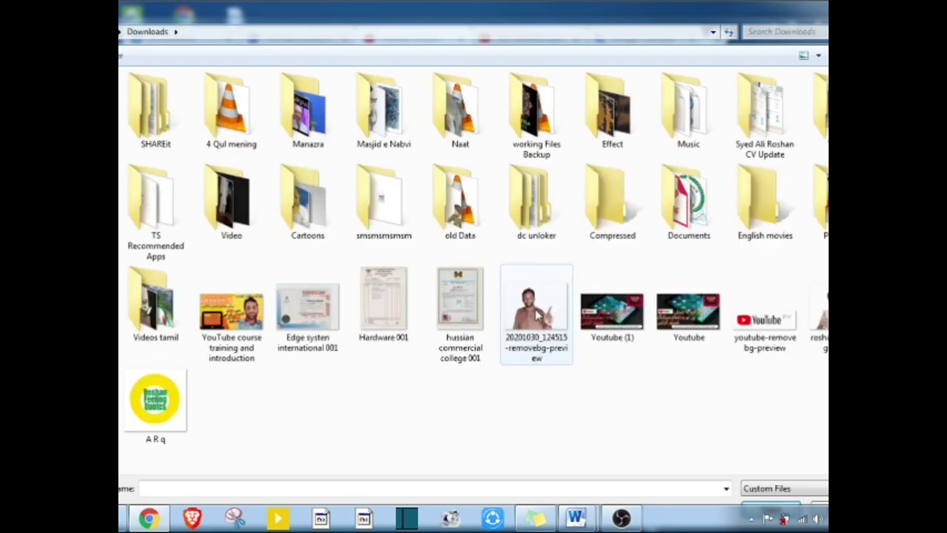
left_click(226, 318)
double_click(225, 318)
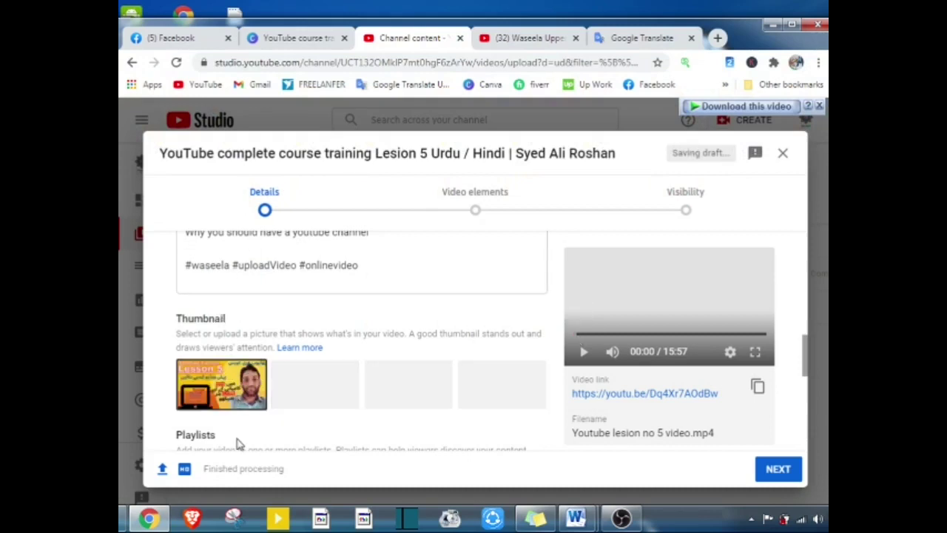
Add the video to the "Complete YouTube Free Training Course" playlist
scroll(239, 444, "down", 1)
scroll(351, 401, "down", 1)
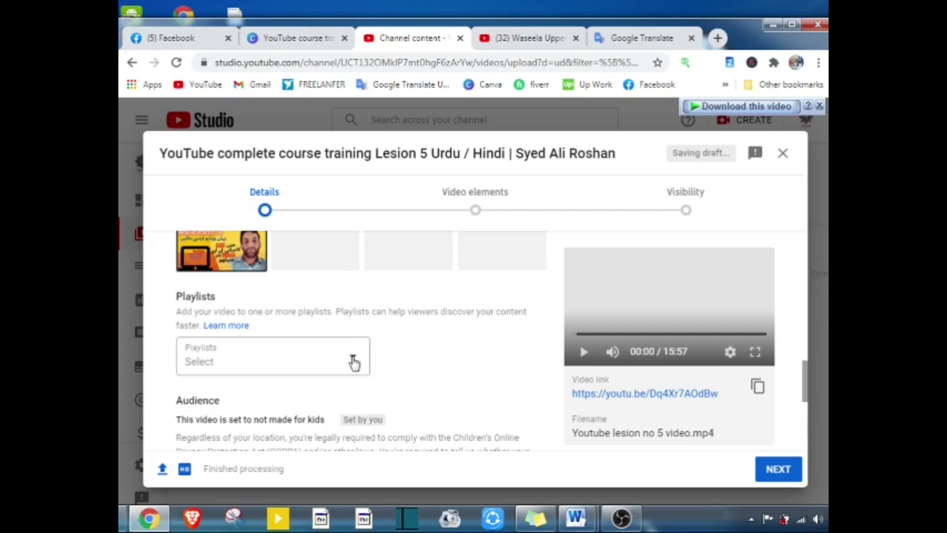
left_click(360, 369)
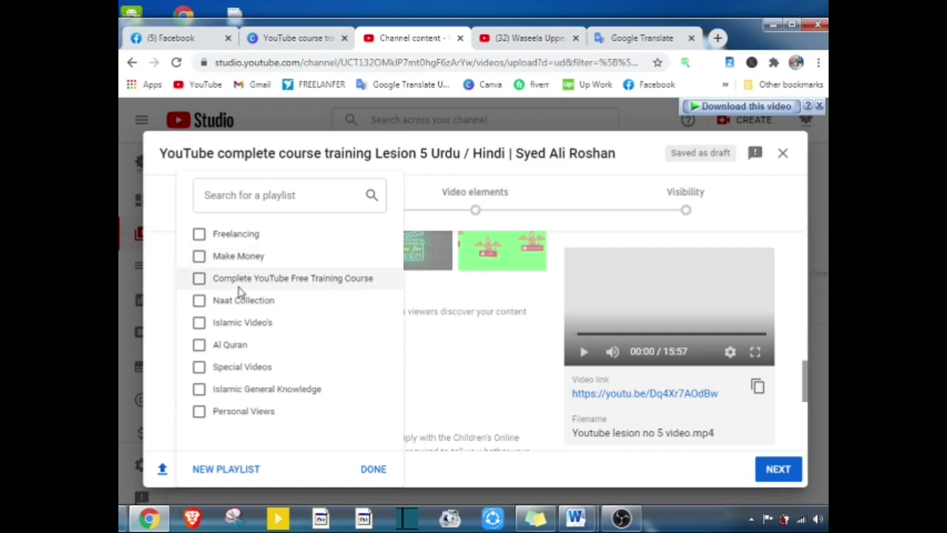
left_click(199, 280)
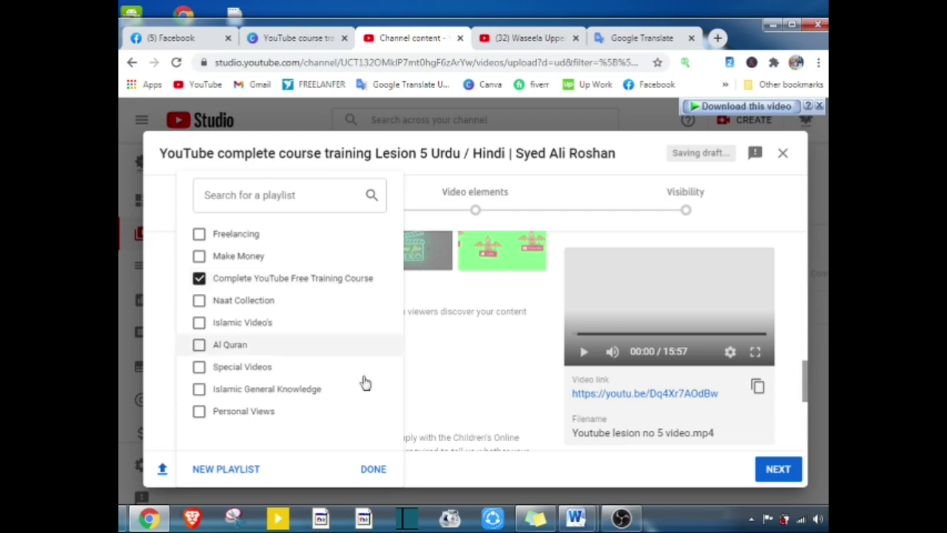
left_click(374, 469)
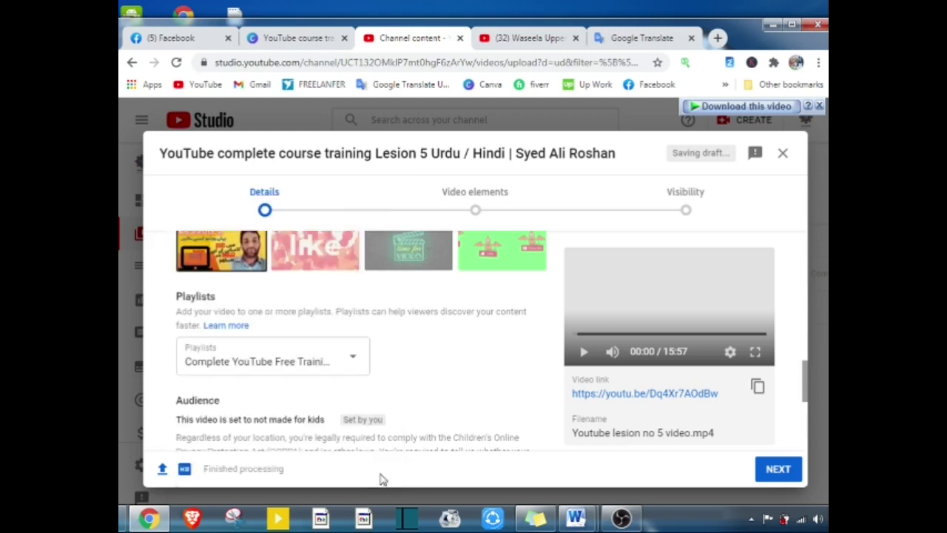
Examine the video's audience setting, the age restriction section and the chosen playlist
scroll(423, 367, "down", 3)
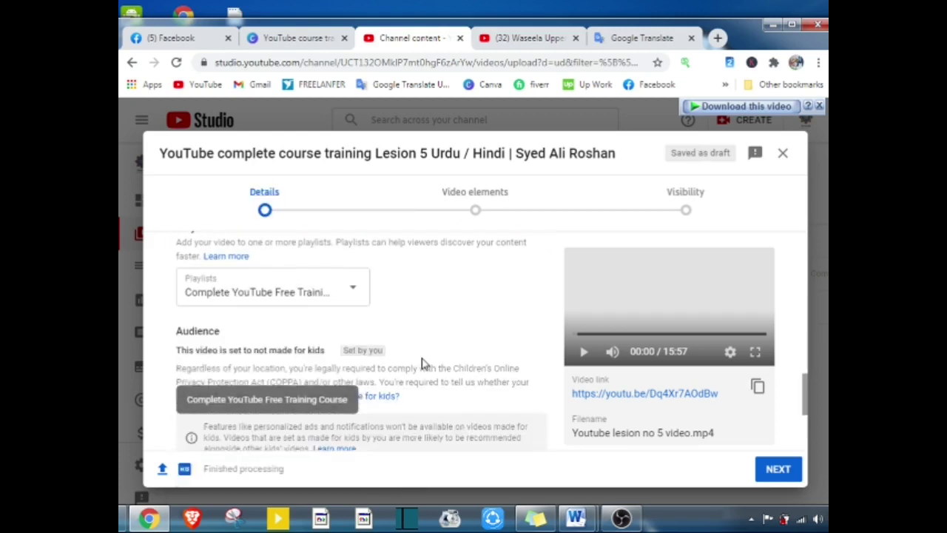
scroll(423, 361, "down", 1)
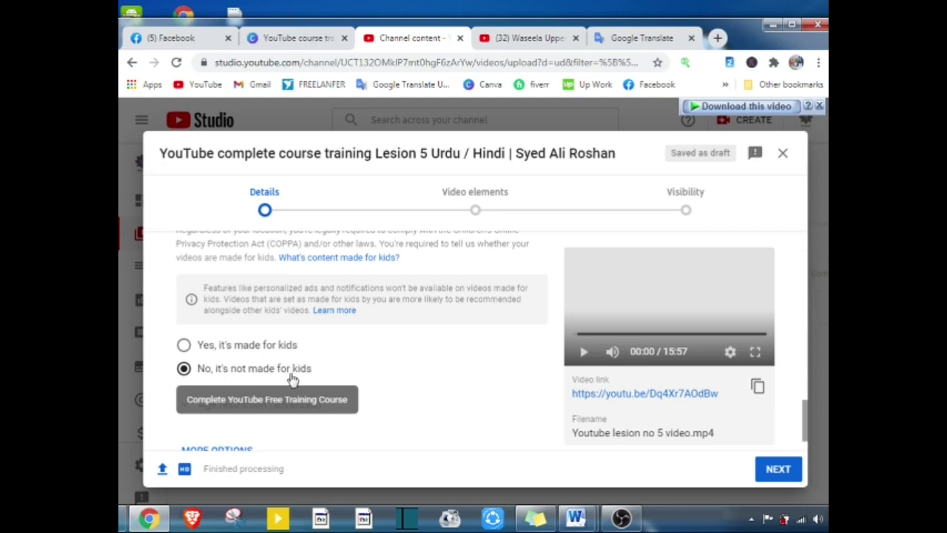
scroll(437, 370, "down", 1)
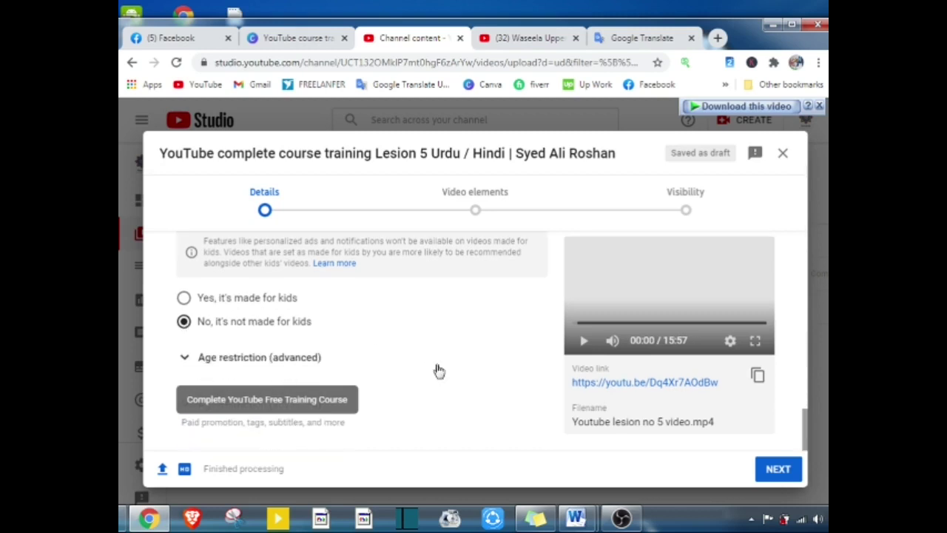
scroll(321, 398, "up", 1)
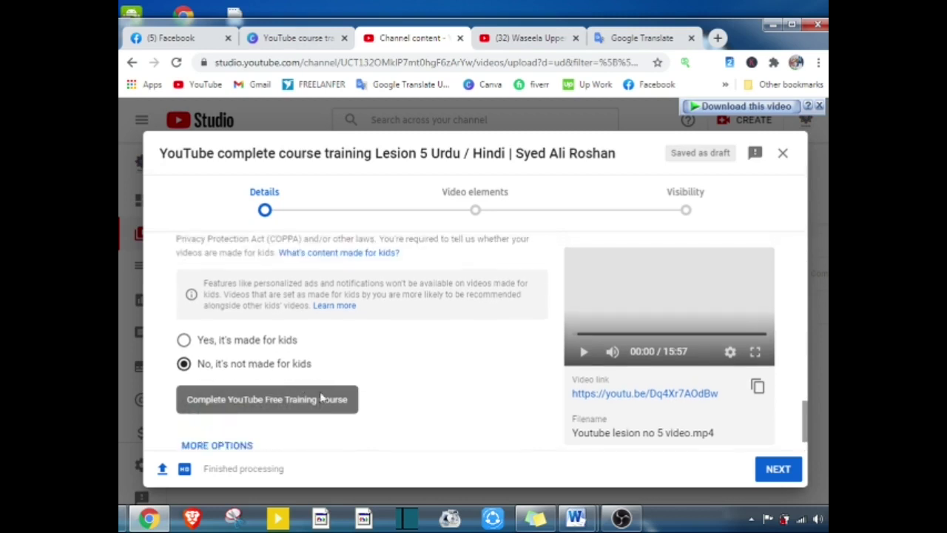
scroll(321, 397, "up", 1)
scroll(254, 434, "down", 2)
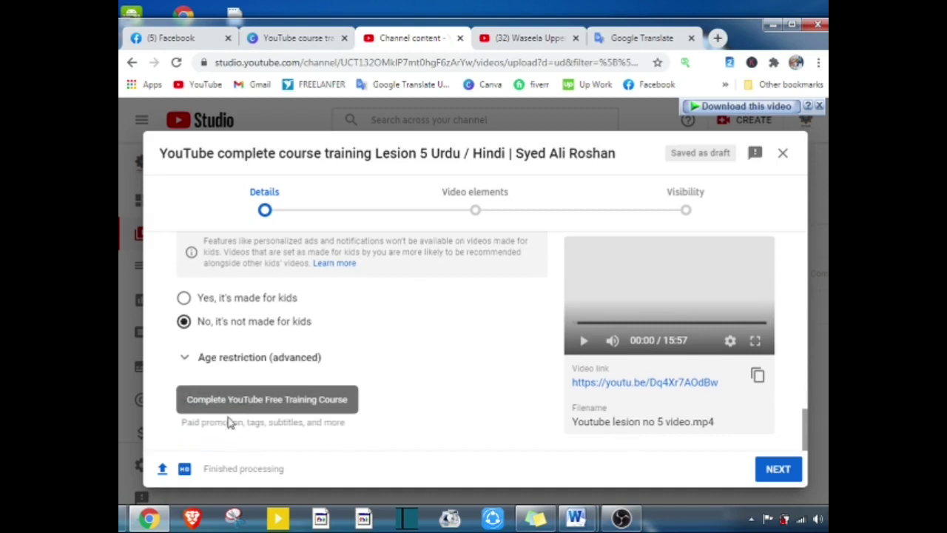
scroll(230, 421, "up", 2)
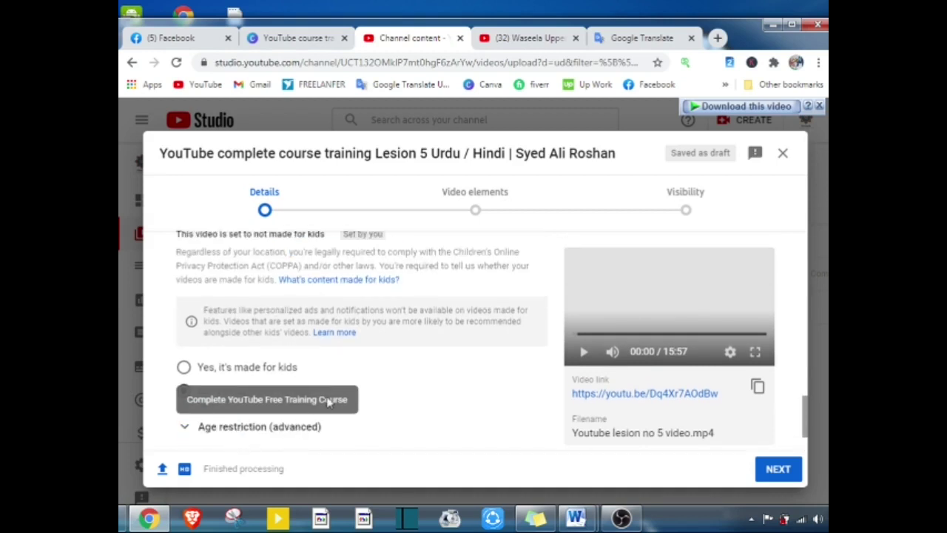
scroll(249, 392, "up", 3)
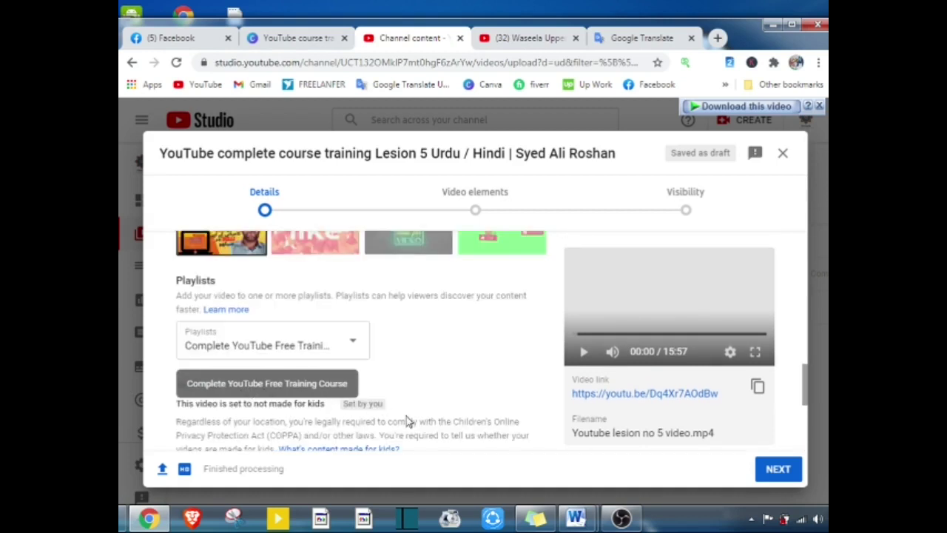
scroll(409, 420, "down", 5)
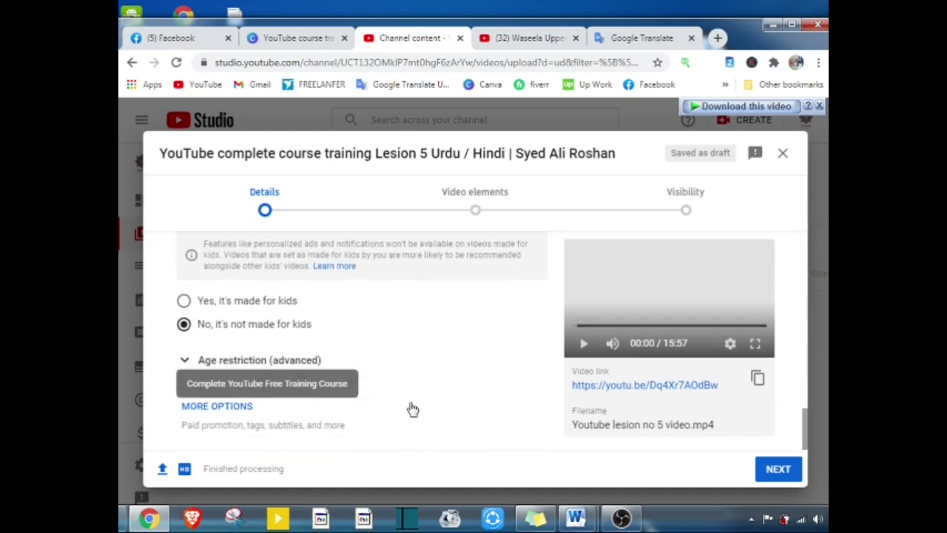
Reveal the additional video options, including paid promotion and tags, and make the Tags field ready for entry
left_click(231, 406)
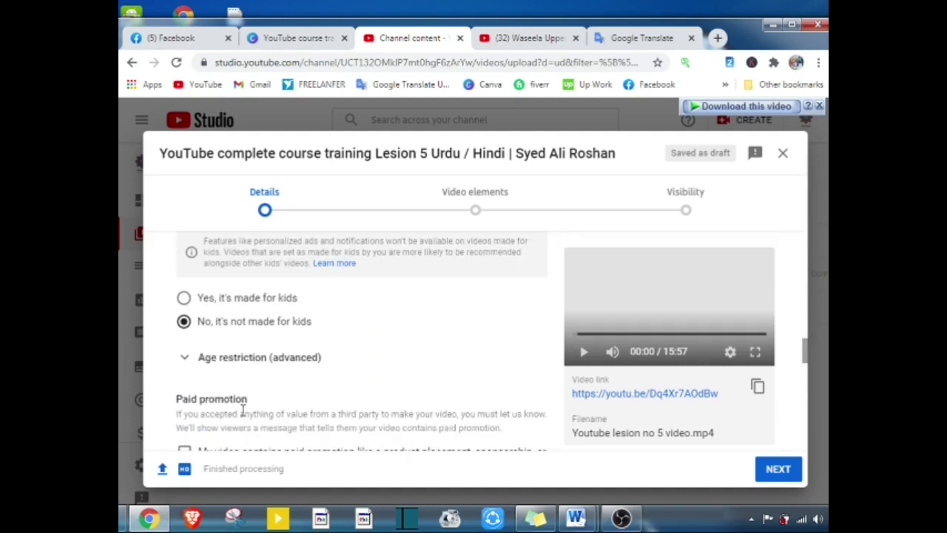
scroll(338, 405, "down", 5)
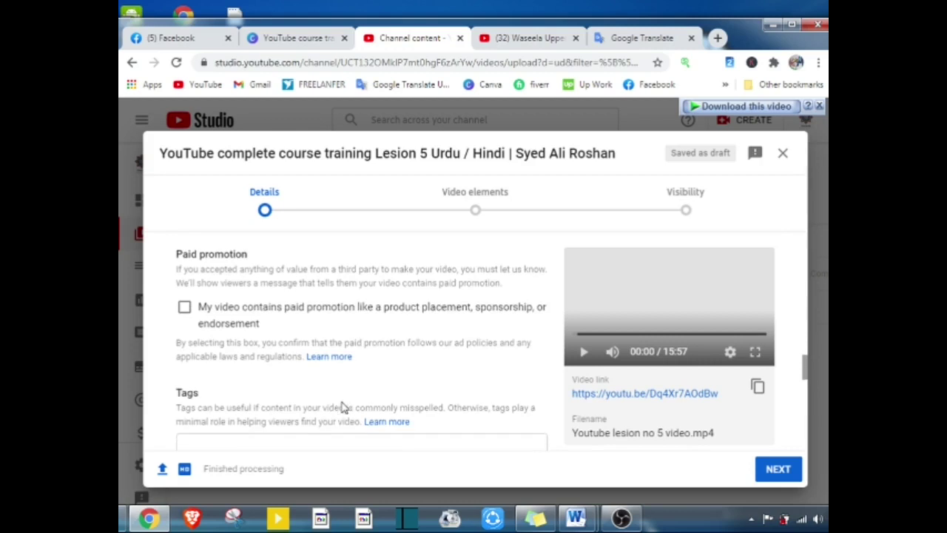
left_click(322, 332)
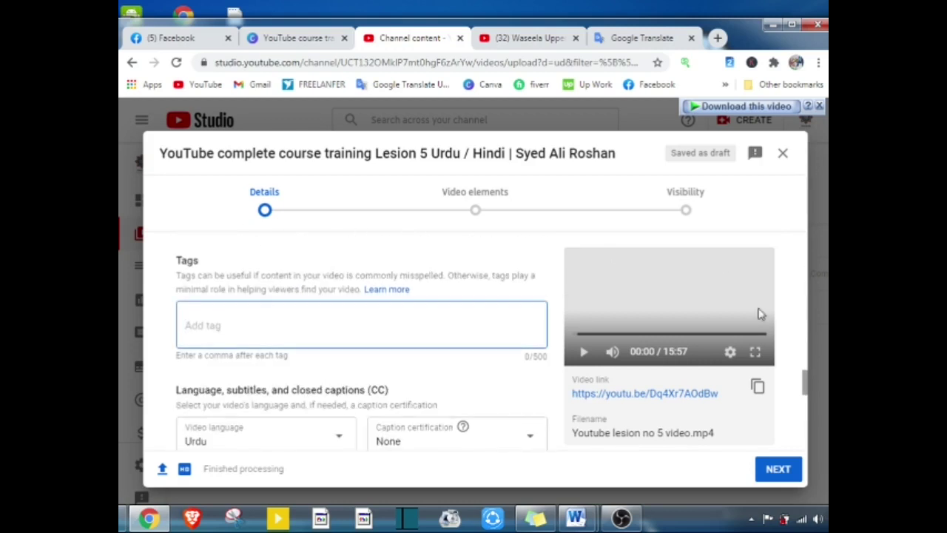
Open the channel's published lesson 4 video and examine its list of keyword tags
left_click(532, 38)
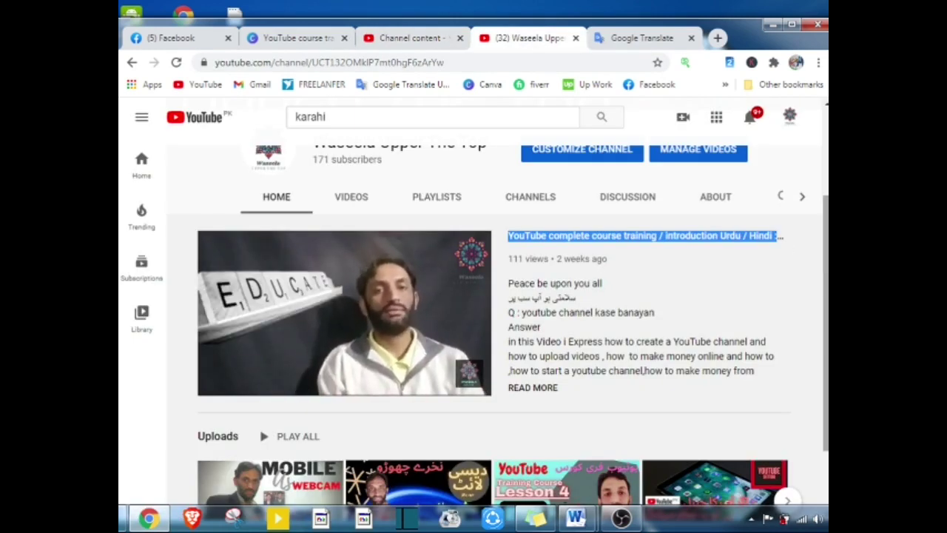
scroll(528, 345, "down", 2)
left_click(562, 432)
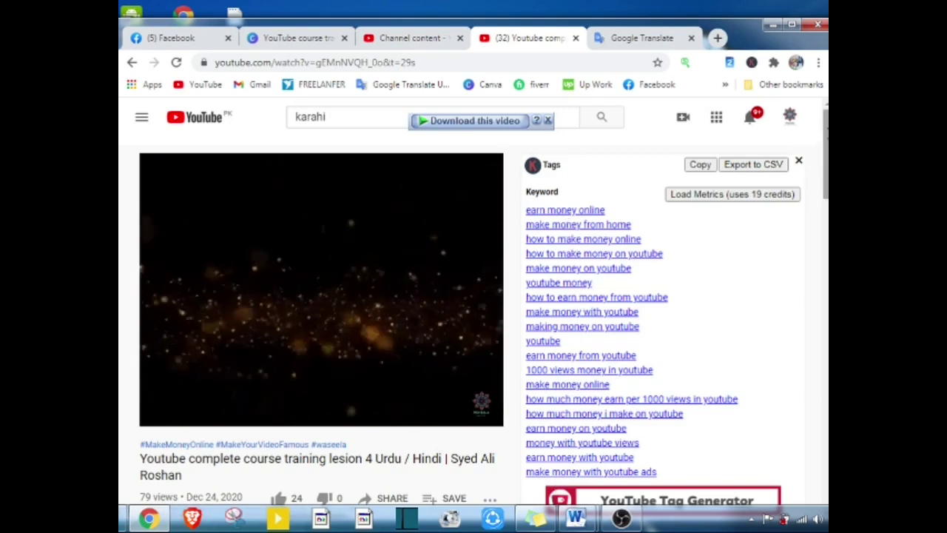
left_click_drag(823, 148, 823, 154)
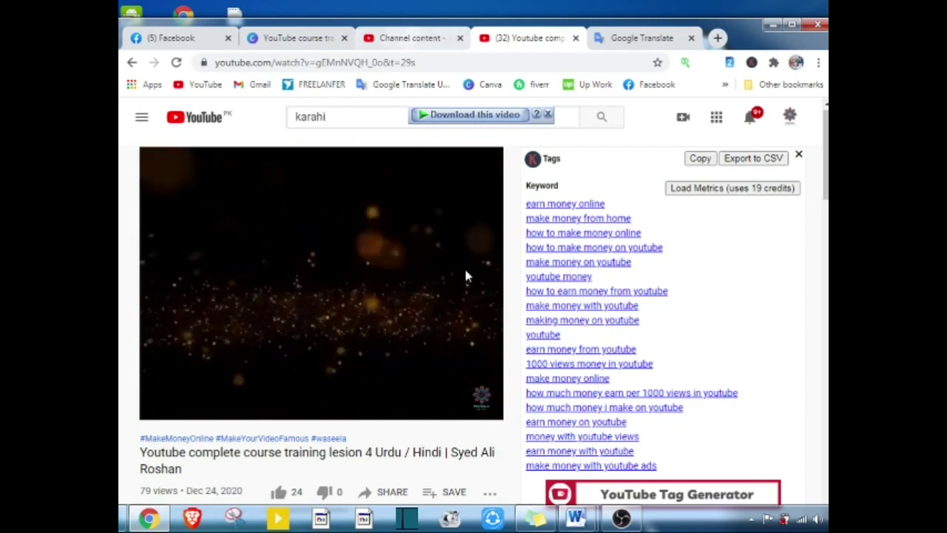
Return to the upload details and add the tags "how to make money" and "you tube trannin gcourse"
left_click(412, 38)
type("how to make m")
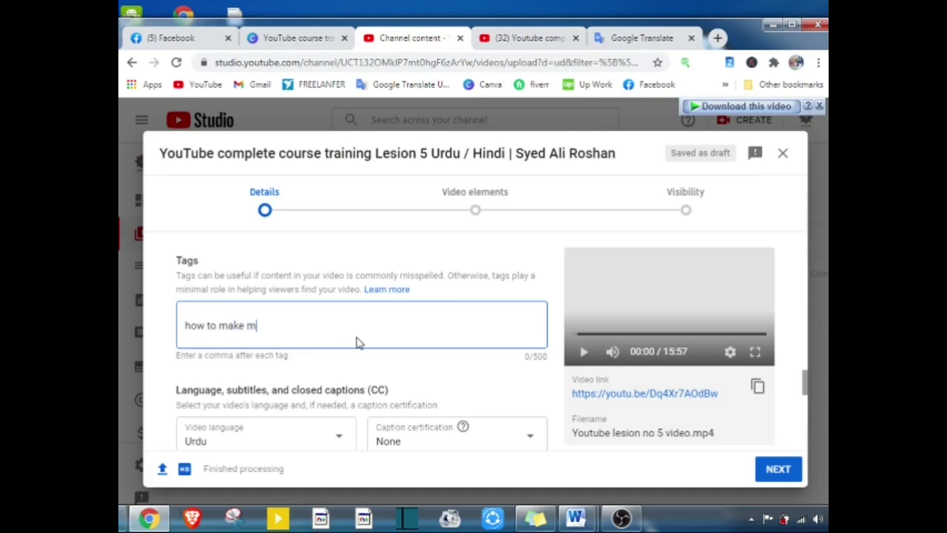
type("oney ,")
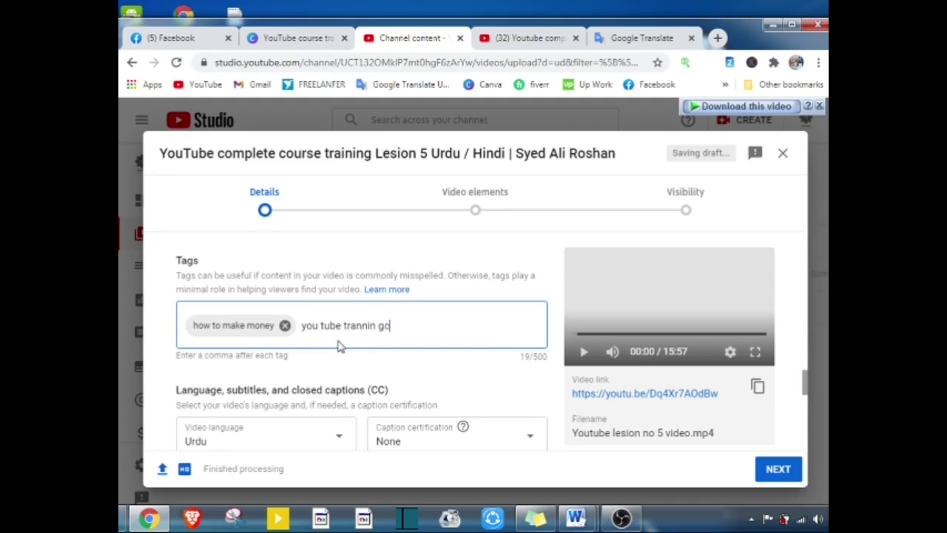
type("rse")
key("Return")
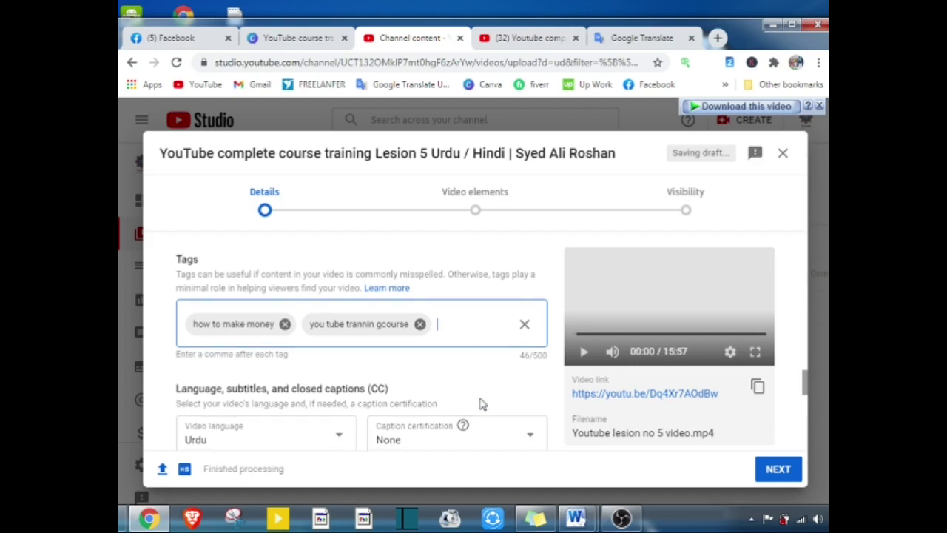
Continue to the video elements stage and add an end screen with the two-video layout
scroll(480, 405, "down", 1)
scroll(412, 420, "down", 1)
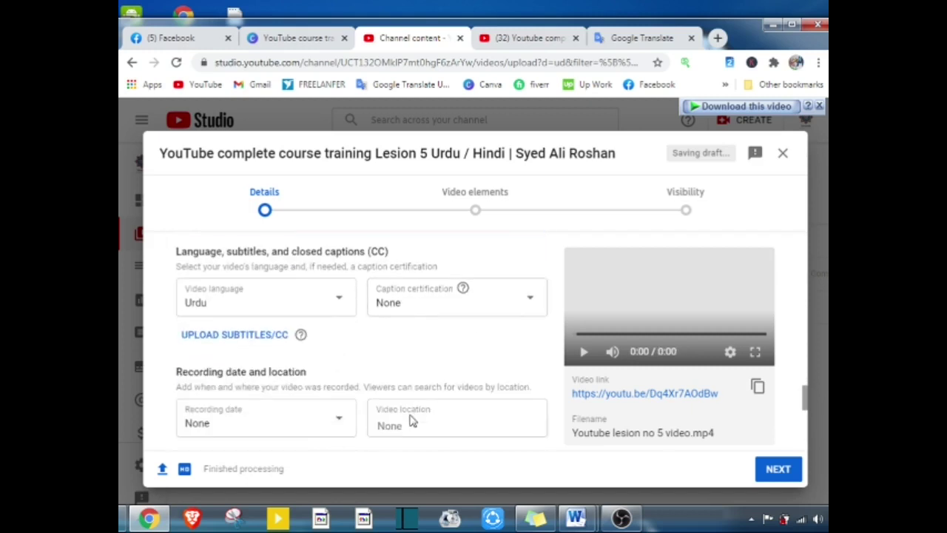
left_click(778, 472)
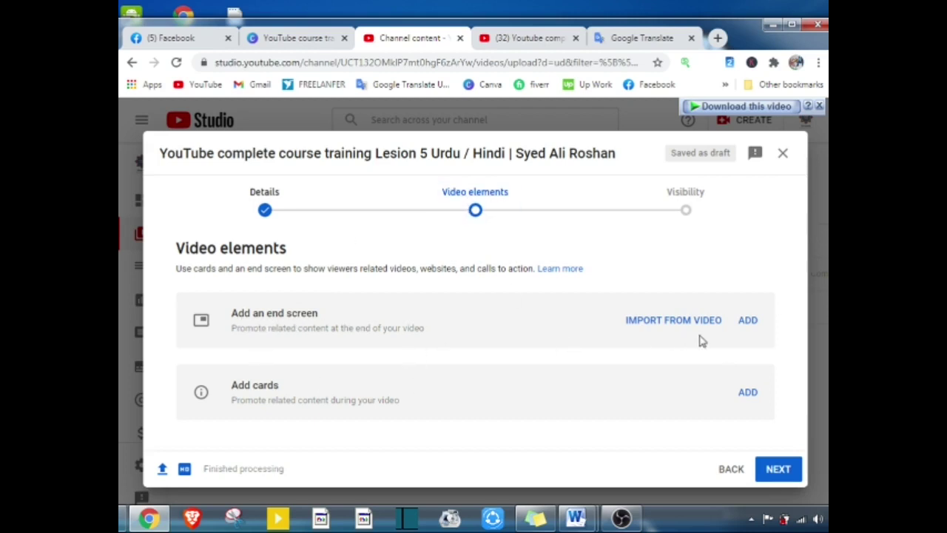
left_click(748, 322)
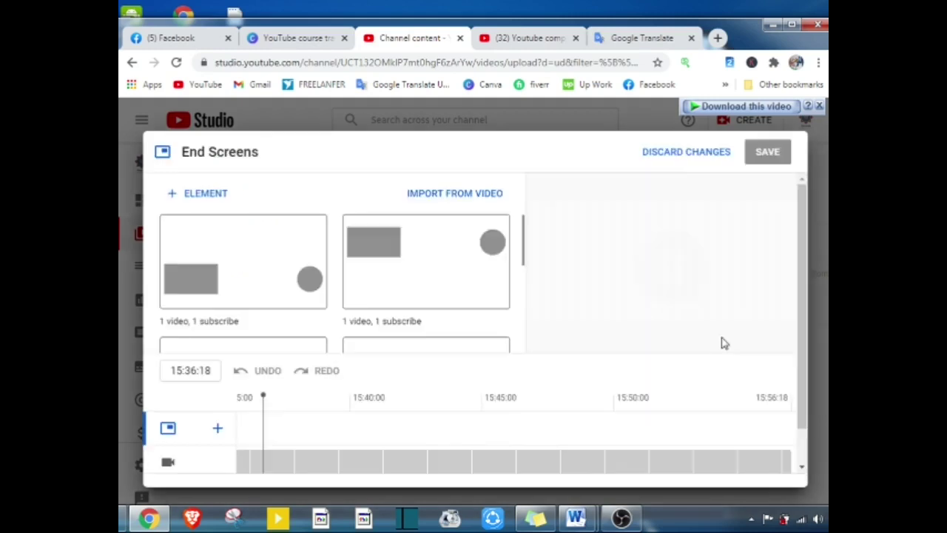
scroll(417, 281, "down", 2)
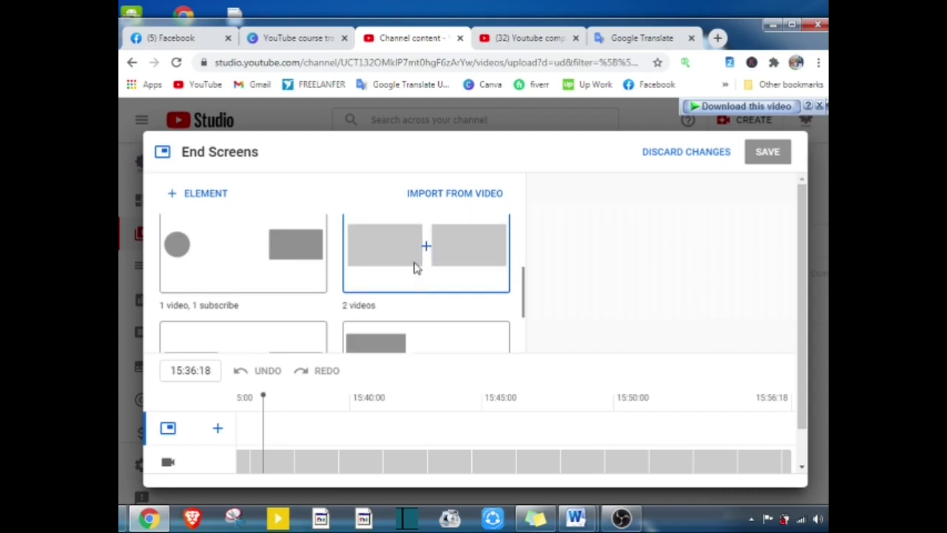
left_click(415, 268)
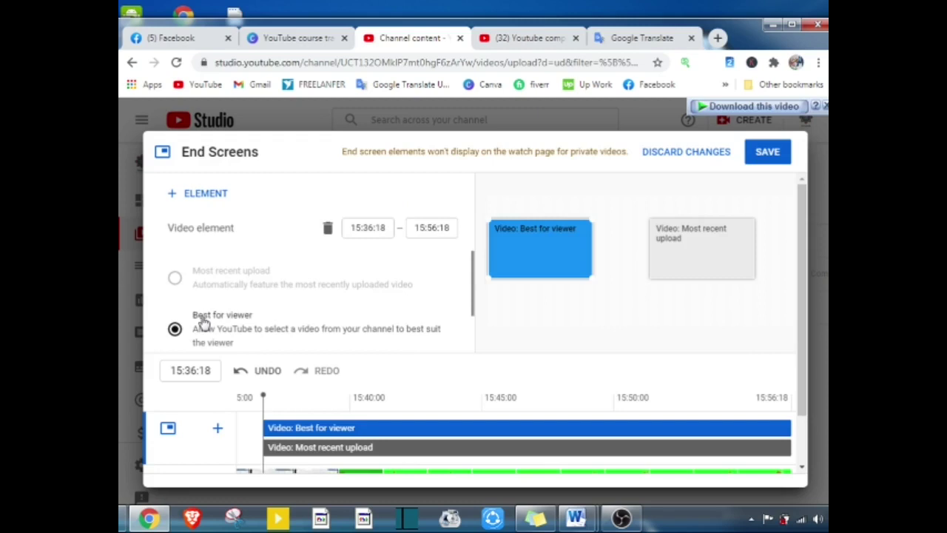
Set the first end screen element to the specific video "How to use your phone as a webcam Urdu / Hindi"
scroll(203, 323, "down", 1)
left_click(203, 322)
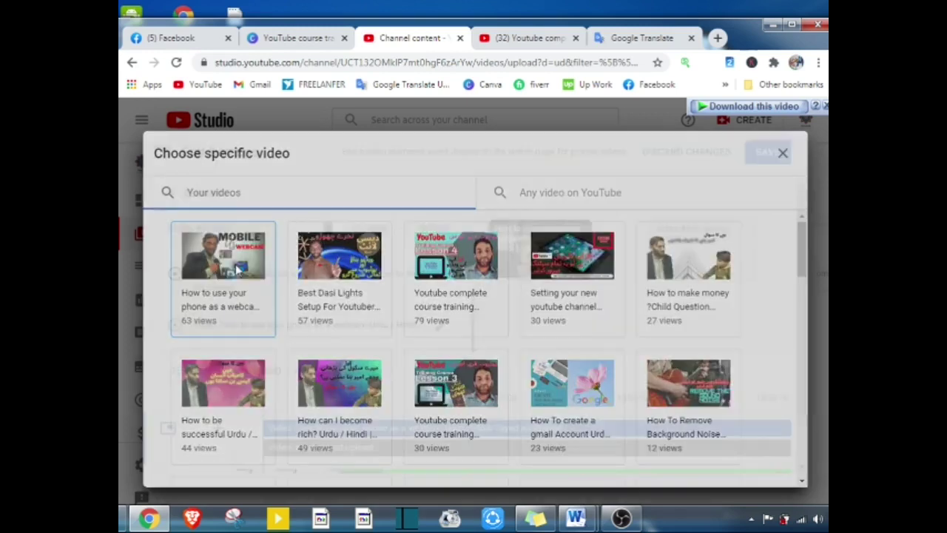
Set the second end screen element to the specific video "Ways to Make Money Online Urdu / Hindi" and save the end screen
left_click(603, 270)
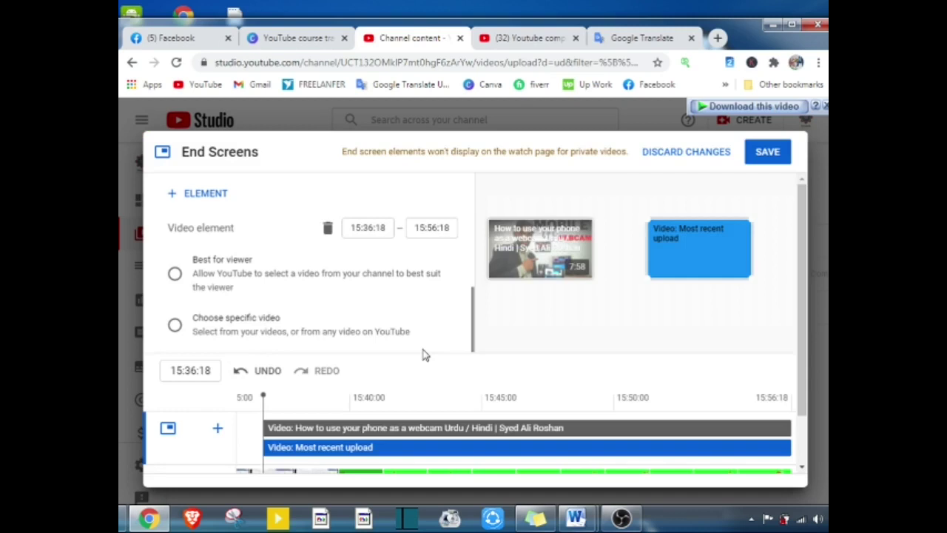
left_click(414, 331)
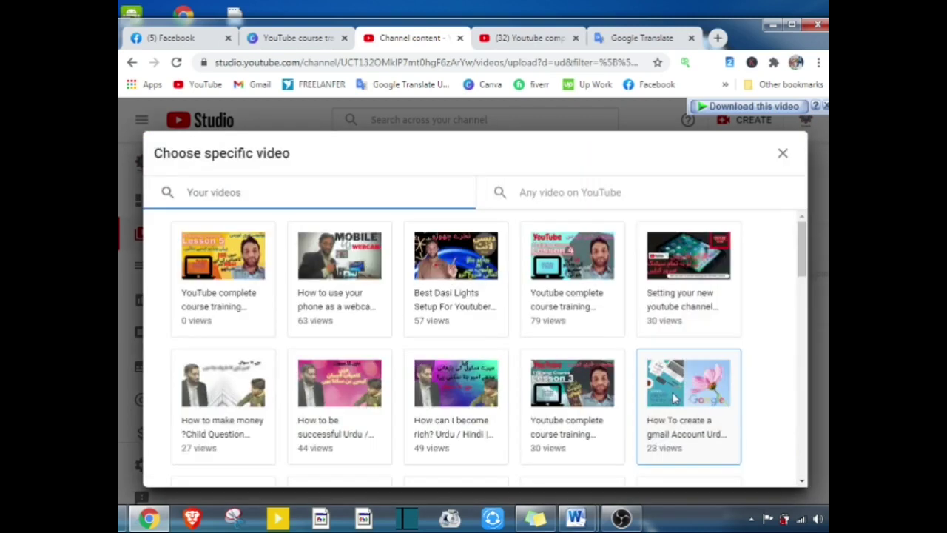
scroll(467, 332, "down", 2)
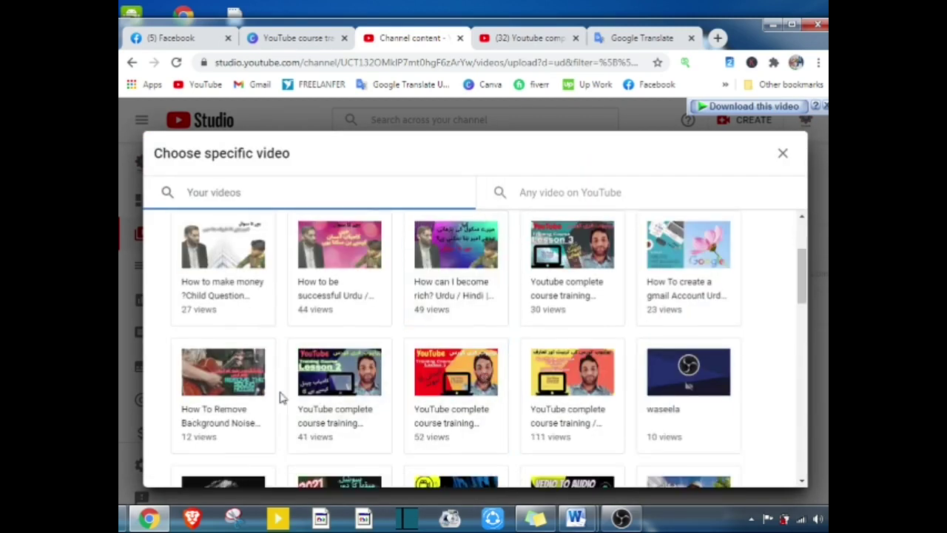
scroll(543, 388, "down", 1)
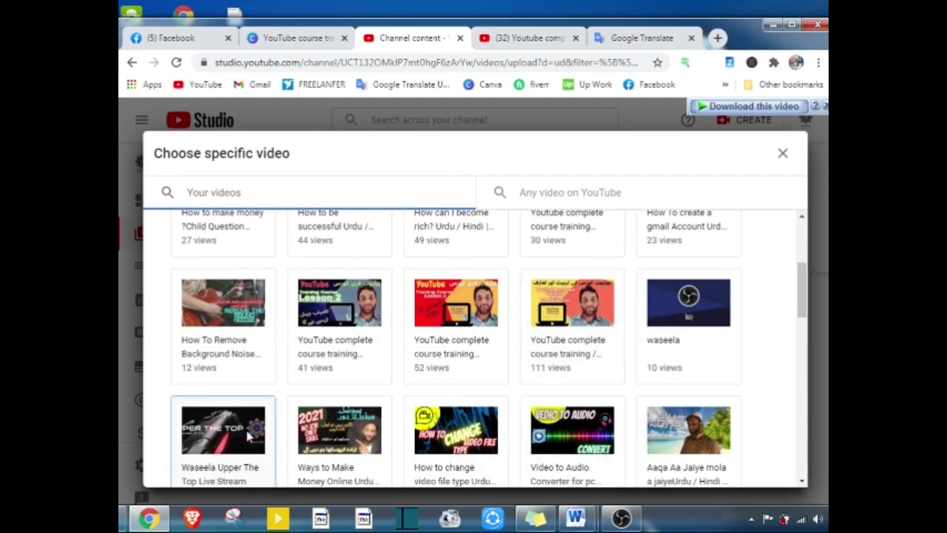
scroll(508, 412, "down", 1)
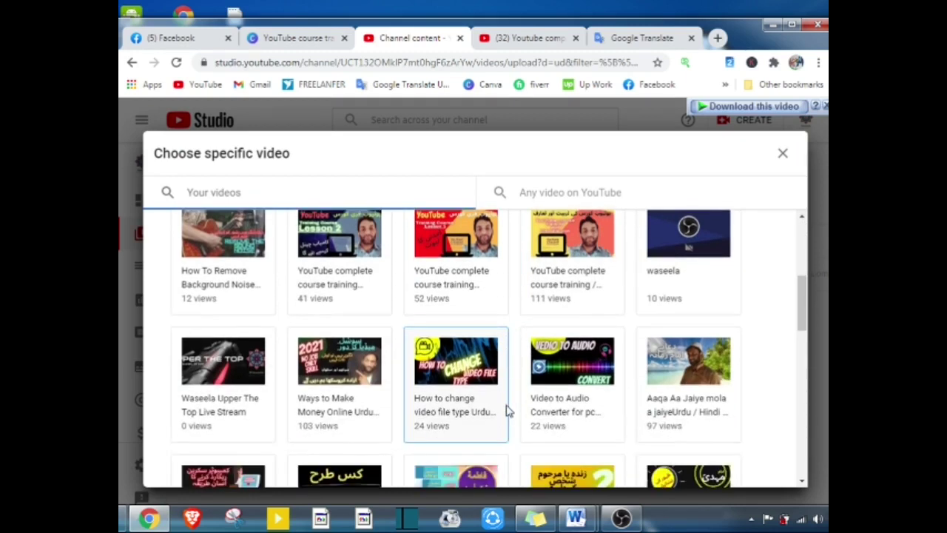
left_click(337, 387)
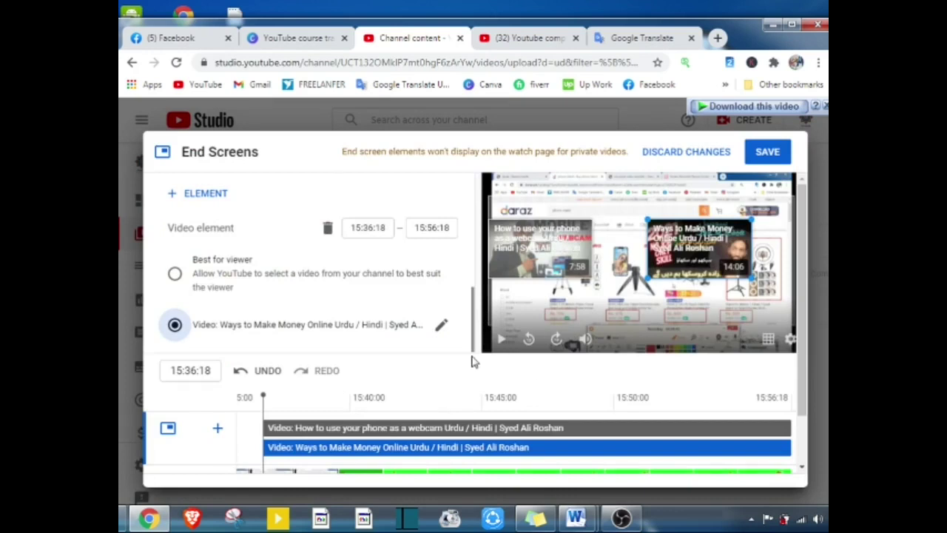
scroll(473, 360, "down", 1)
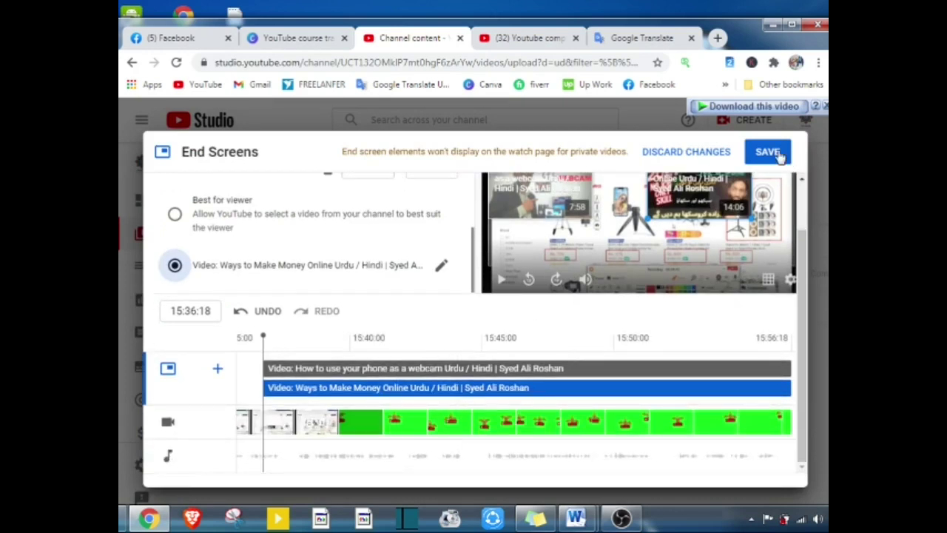
left_click(777, 154)
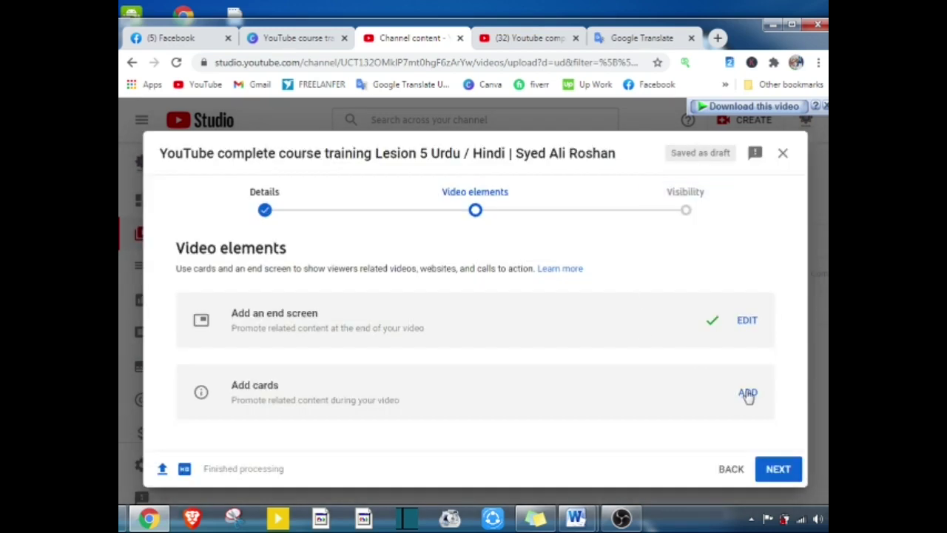
Add a playlist card for "Complete YouTube Free Training Course" at 05:37:09 in the video and save the cards
left_click(747, 393)
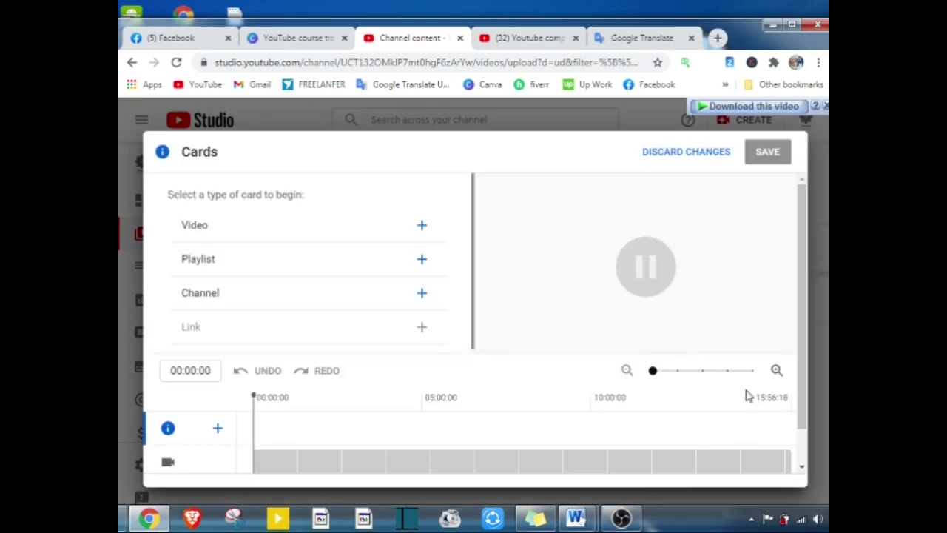
left_click(591, 392)
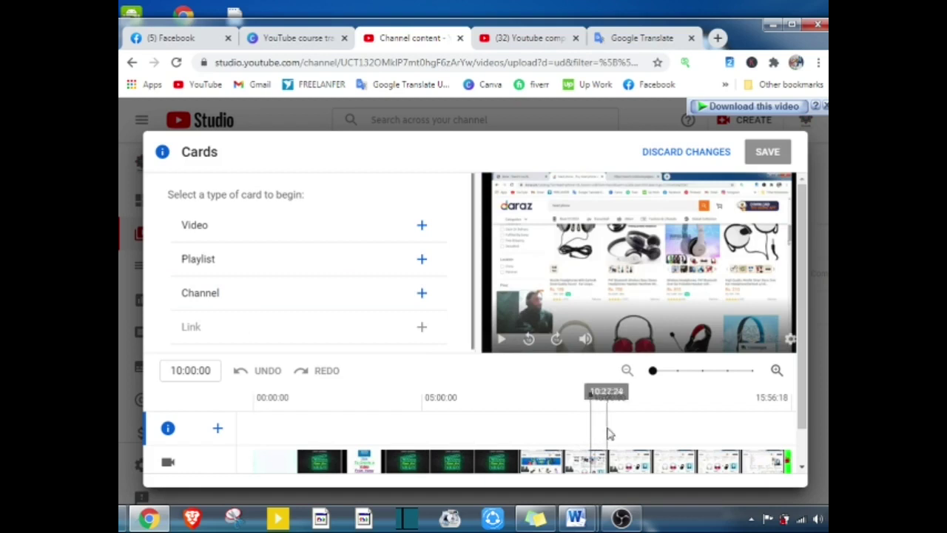
left_click(668, 425)
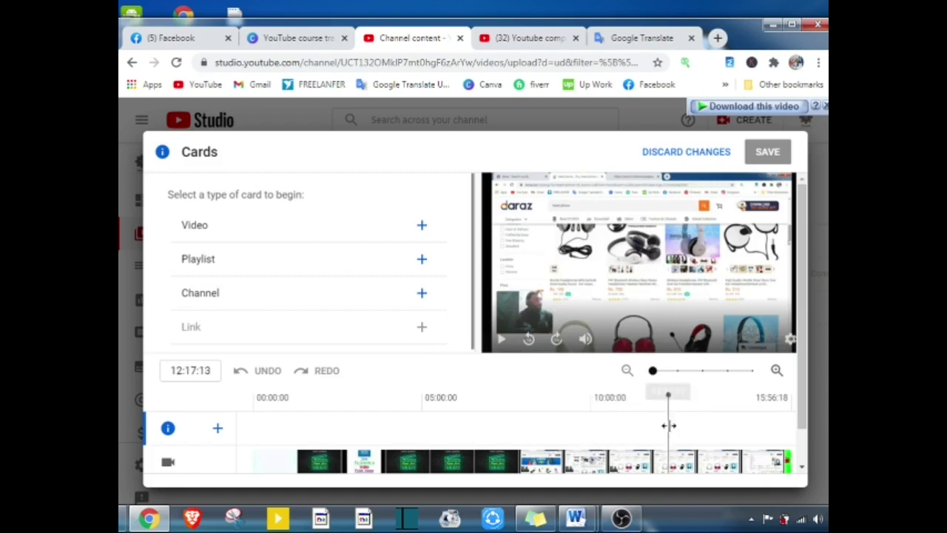
left_click(445, 416)
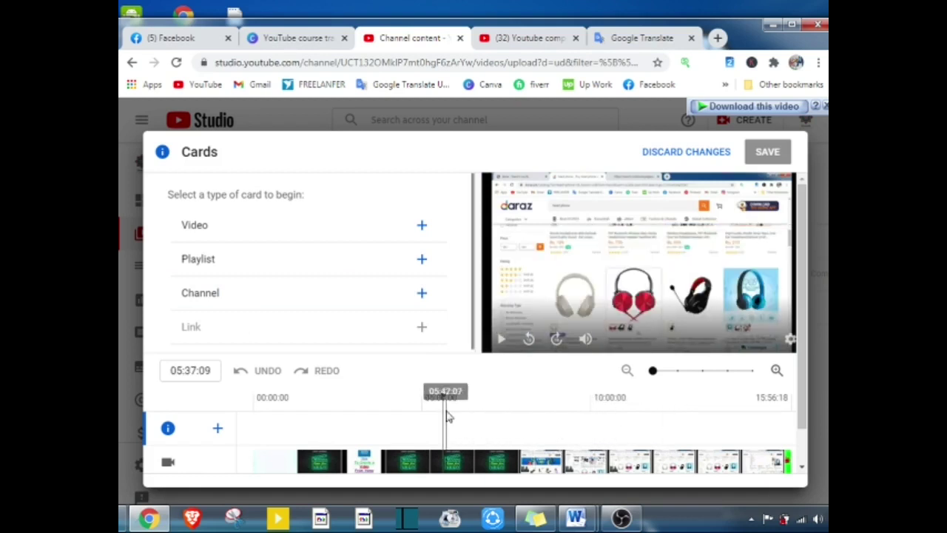
left_click(422, 225)
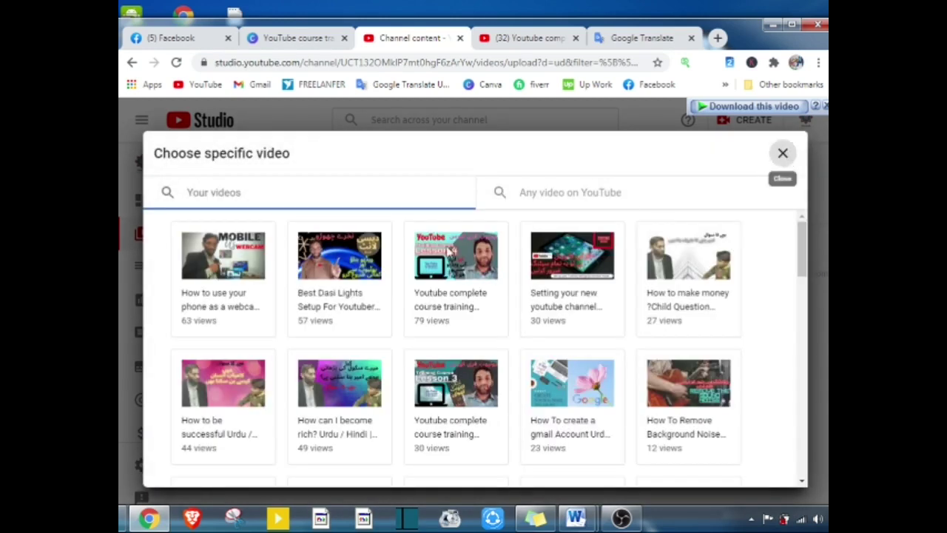
left_click(784, 155)
left_click(421, 265)
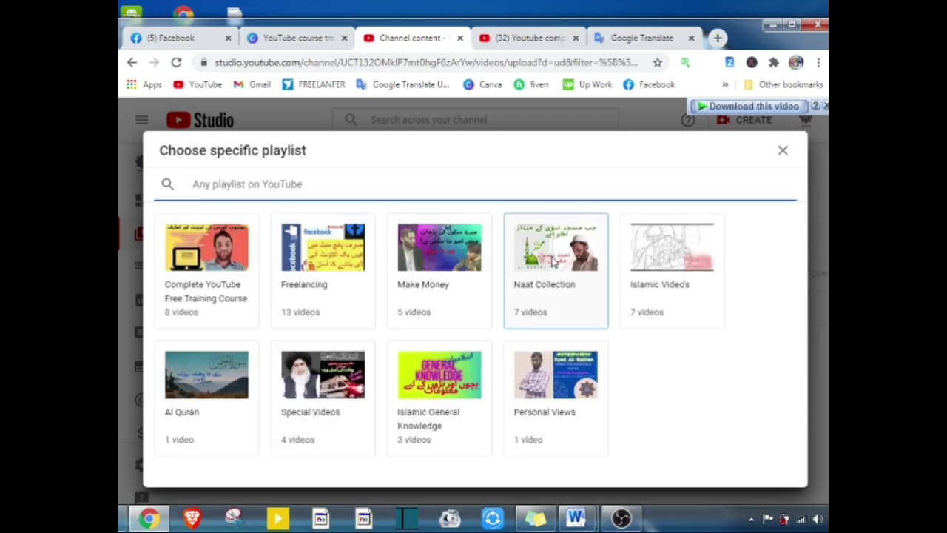
left_click(235, 255)
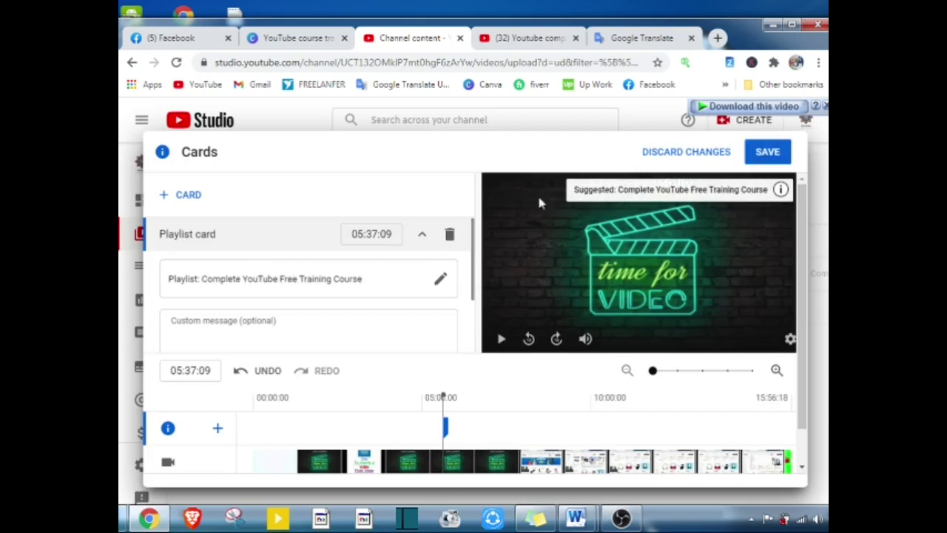
left_click(764, 159)
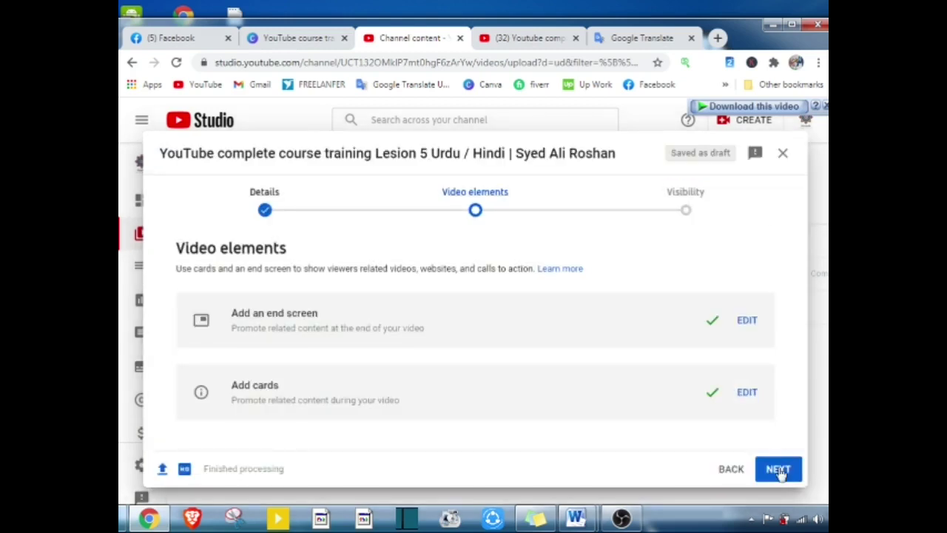
Continue to the visibility stage, set the video to Public and publish it
left_click(778, 471)
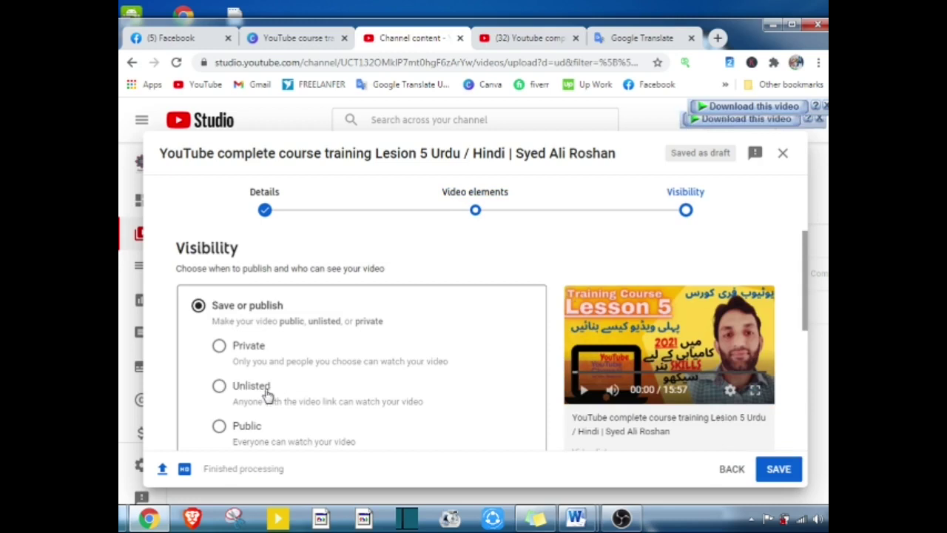
scroll(268, 396, "down", 3)
scroll(251, 311, "up", 2)
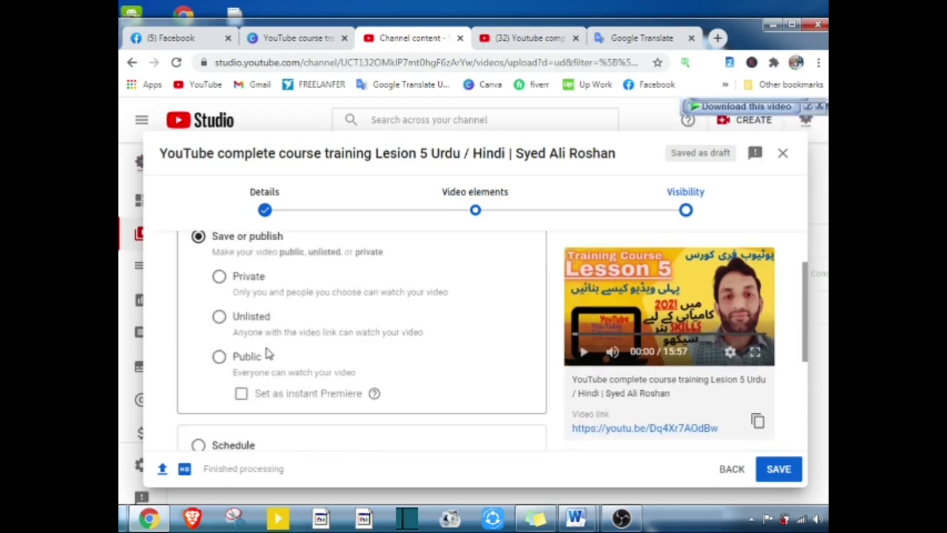
left_click(219, 356)
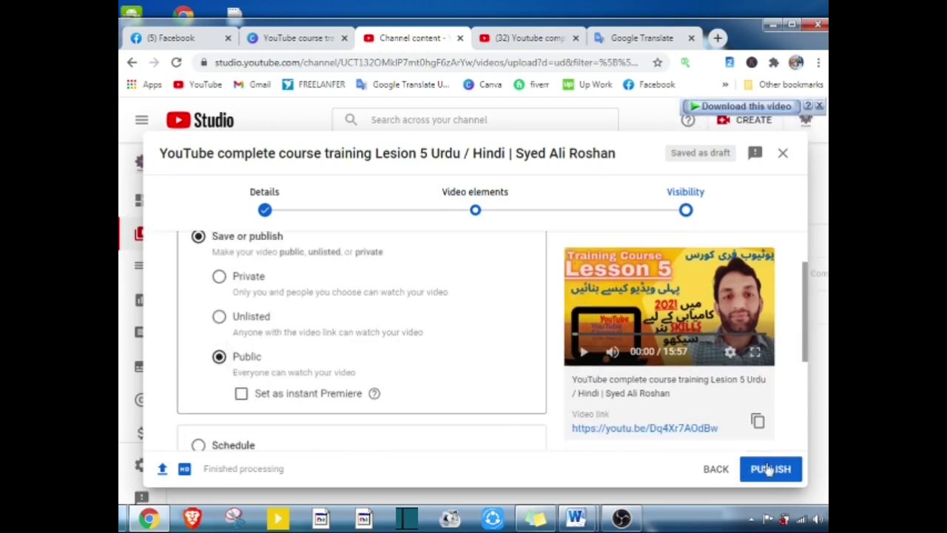
left_click(769, 470)
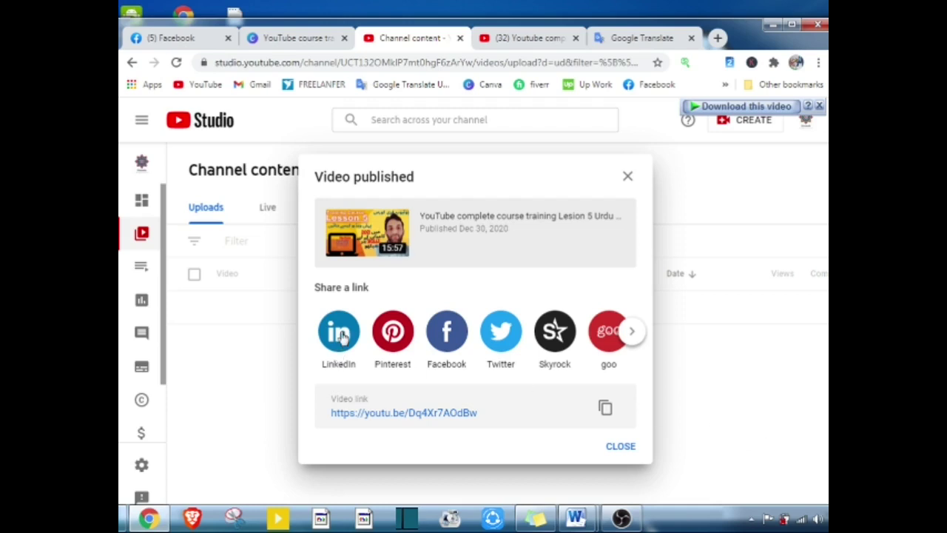
Start sharing the published video on Facebook and insert its copied video link as the post text
left_click(446, 336)
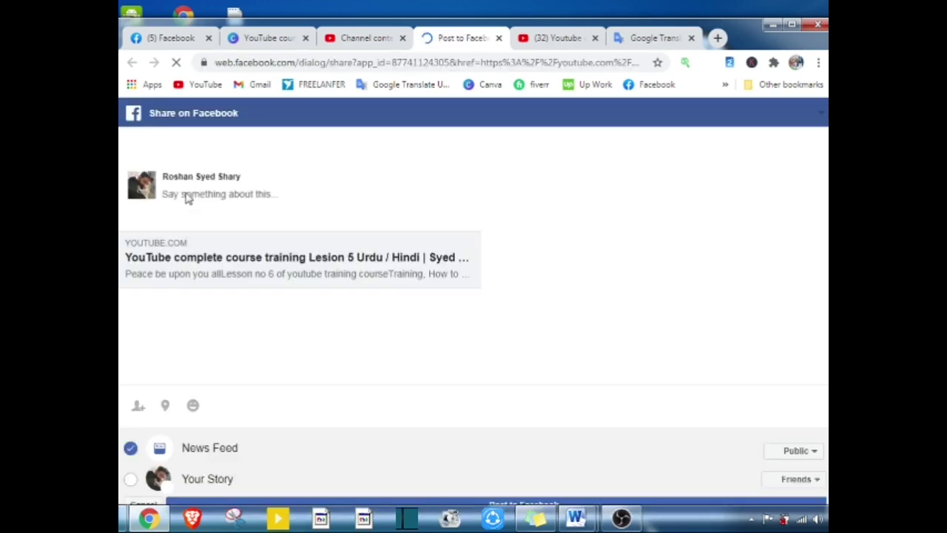
left_click(365, 41)
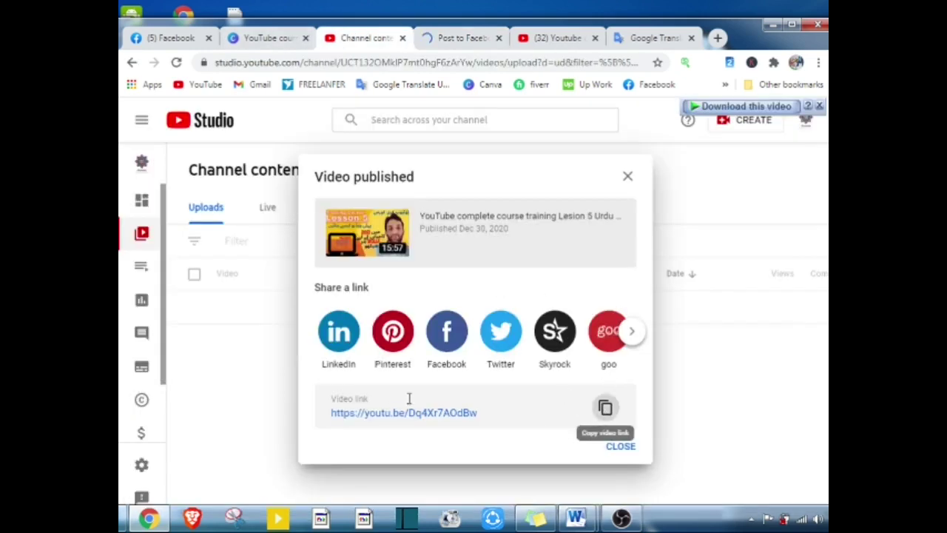
left_click(605, 411)
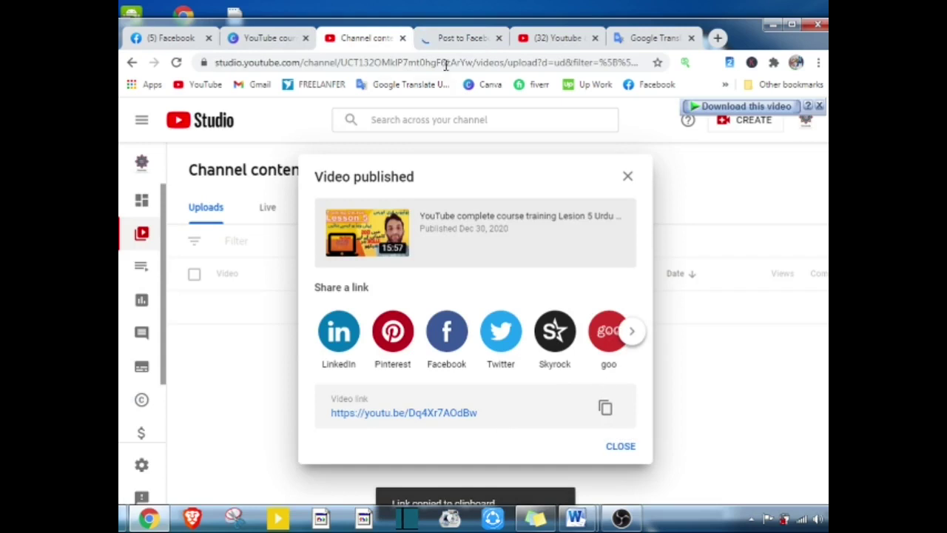
left_click(446, 41)
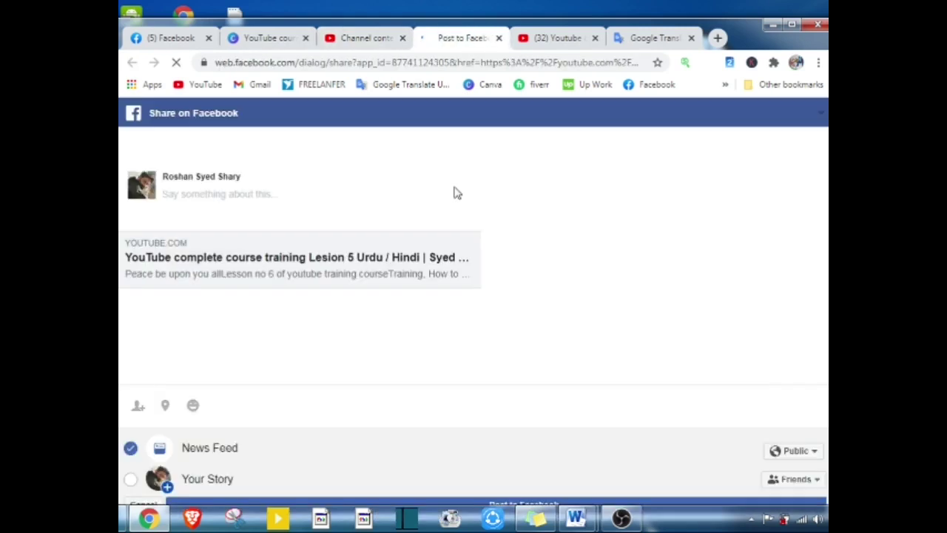
left_click(216, 194)
key("ctrl+v")
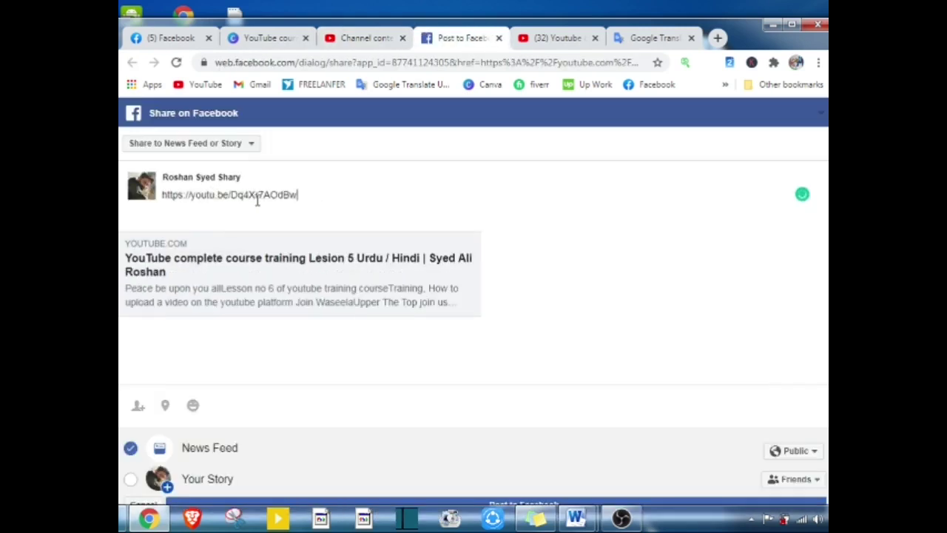
Add the line "#like #share #comments #subscribe" below the link and post to both News Feed and Your Story
key("Return")
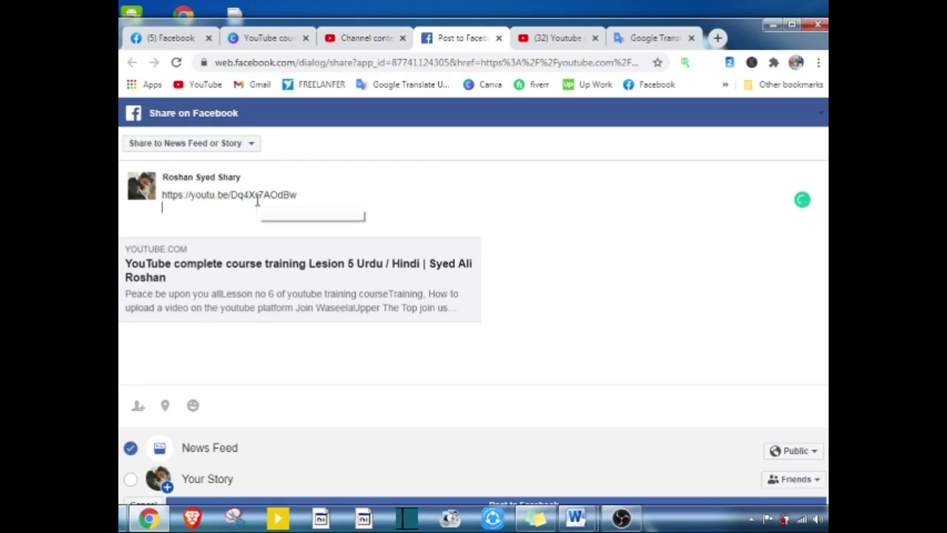
type("#like")
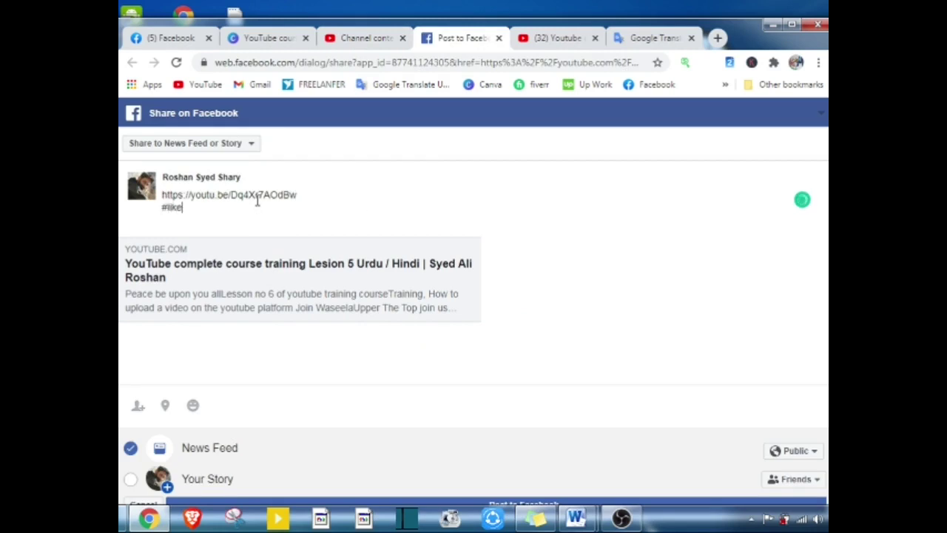
type(" #share #c")
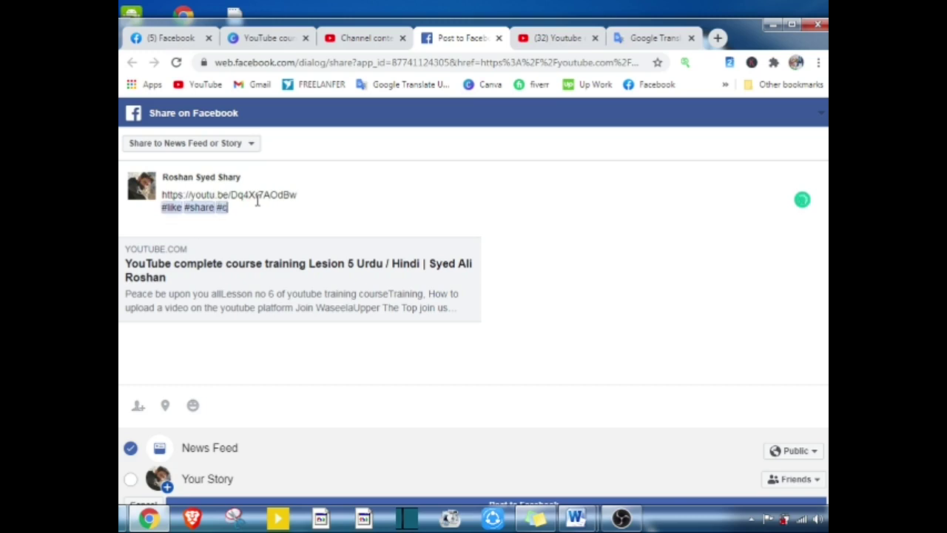
type("omments")
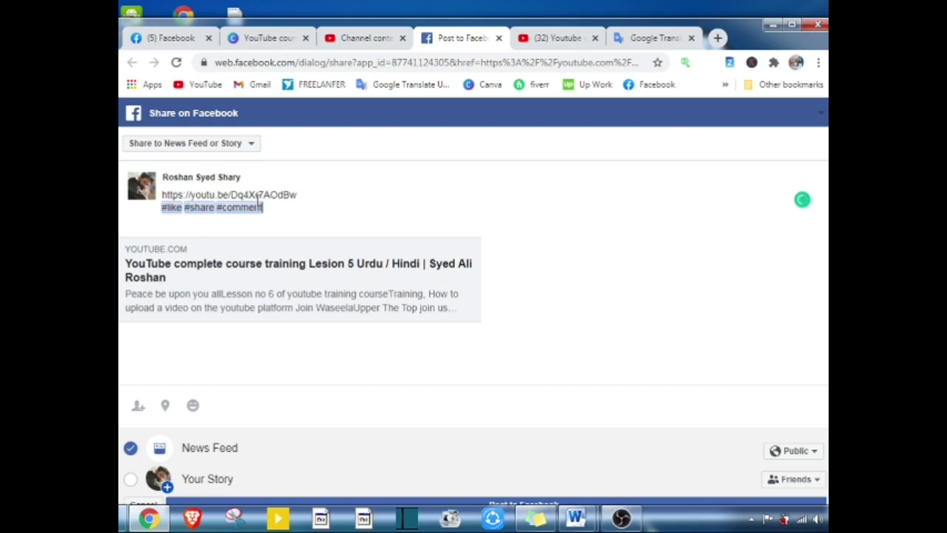
type(" #subscri")
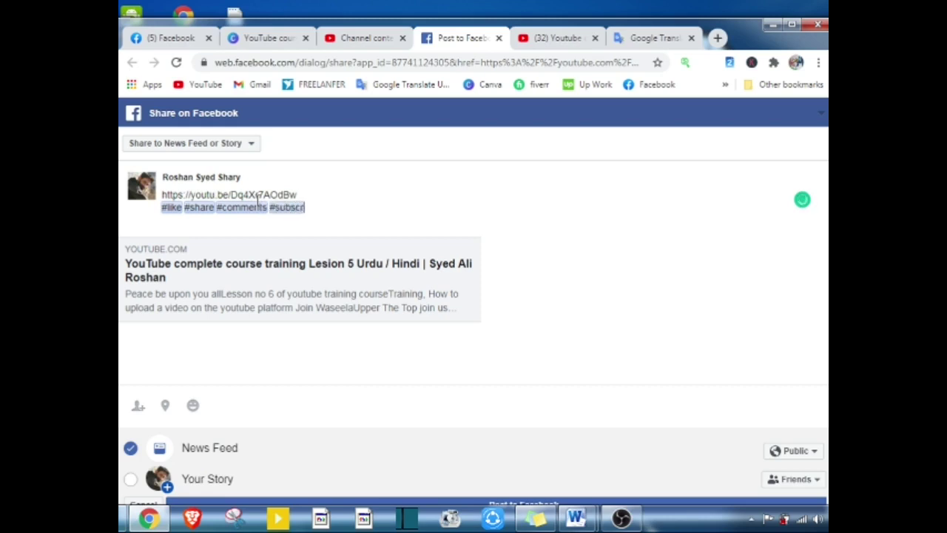
type("be")
left_click(130, 479)
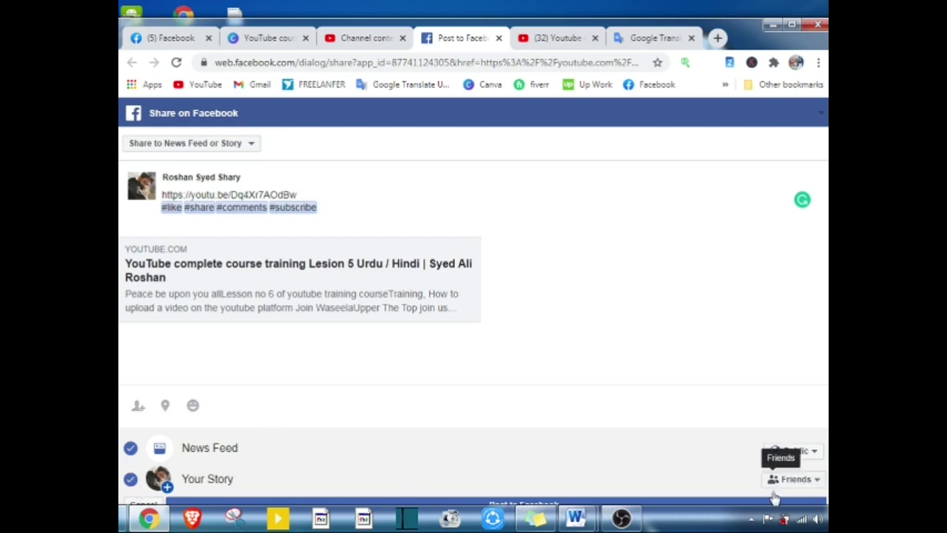
left_click(551, 507)
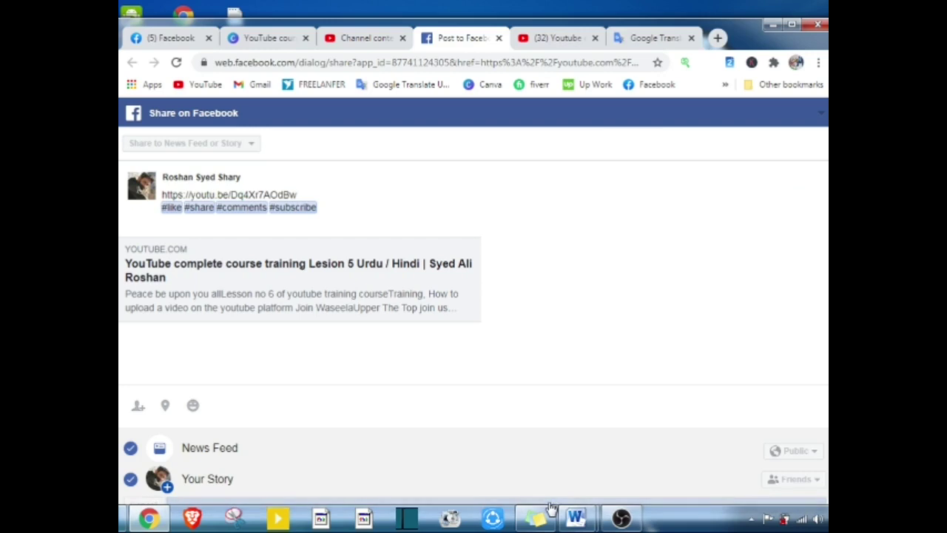